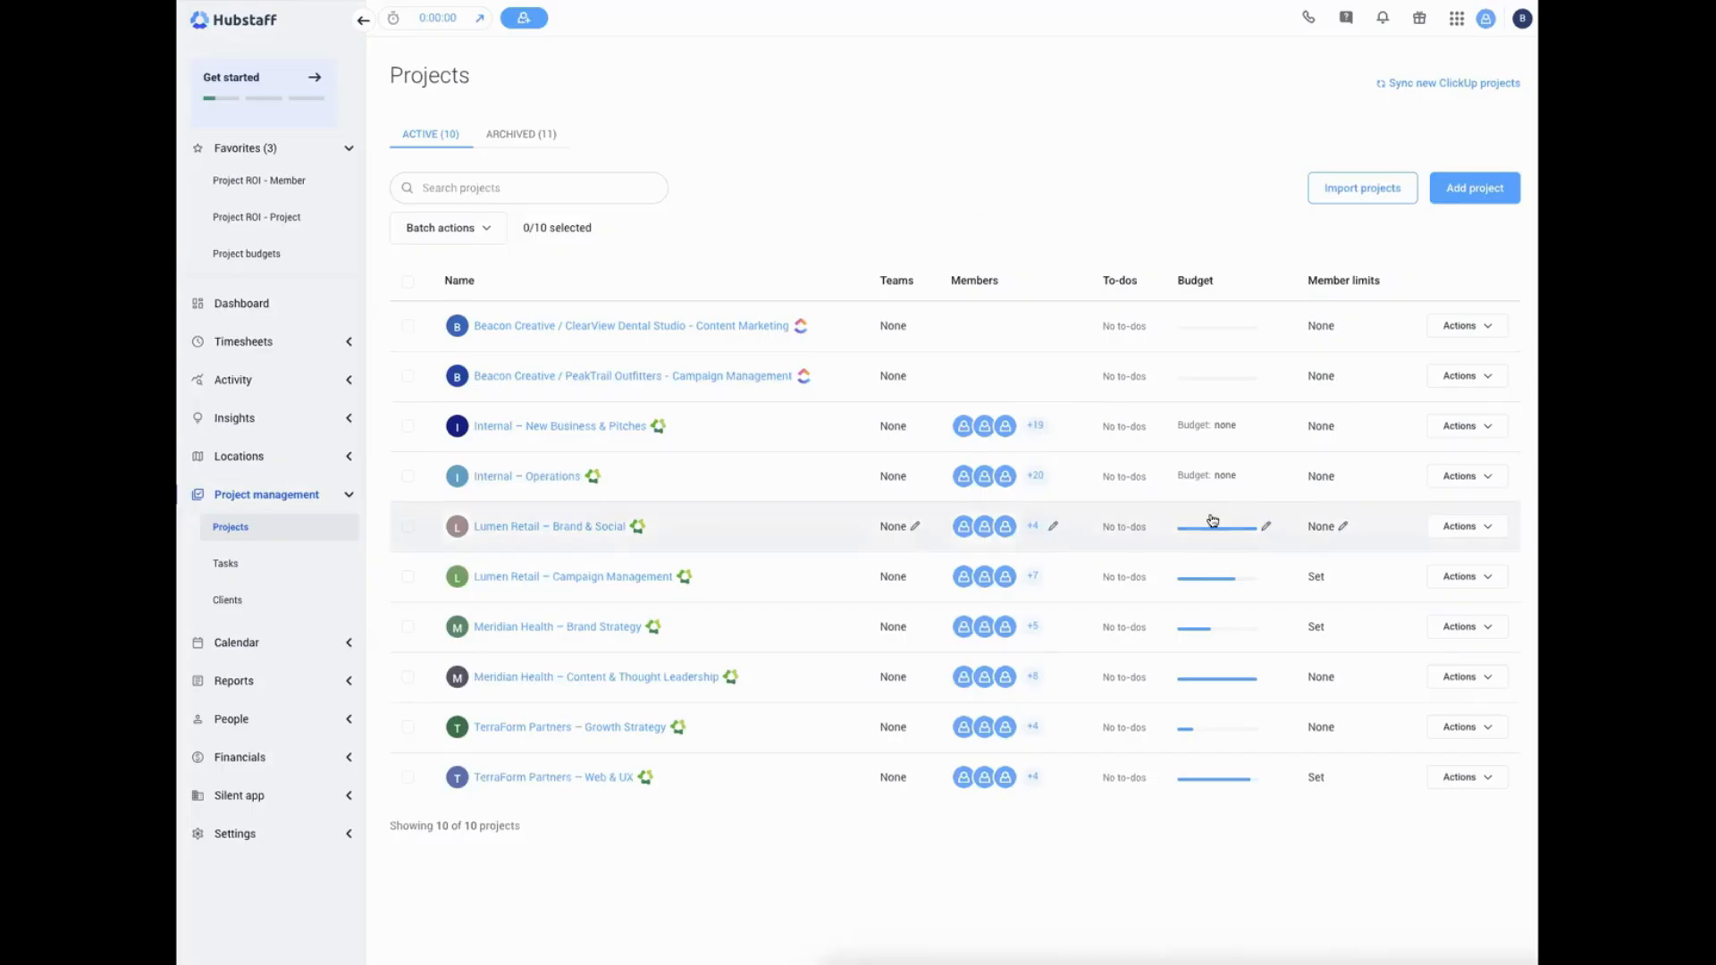
# Review the budget settings and available budget types of the Lumen Retail – Brand & Social project, leaving them as they are
pyautogui.moveTo(1208, 529)
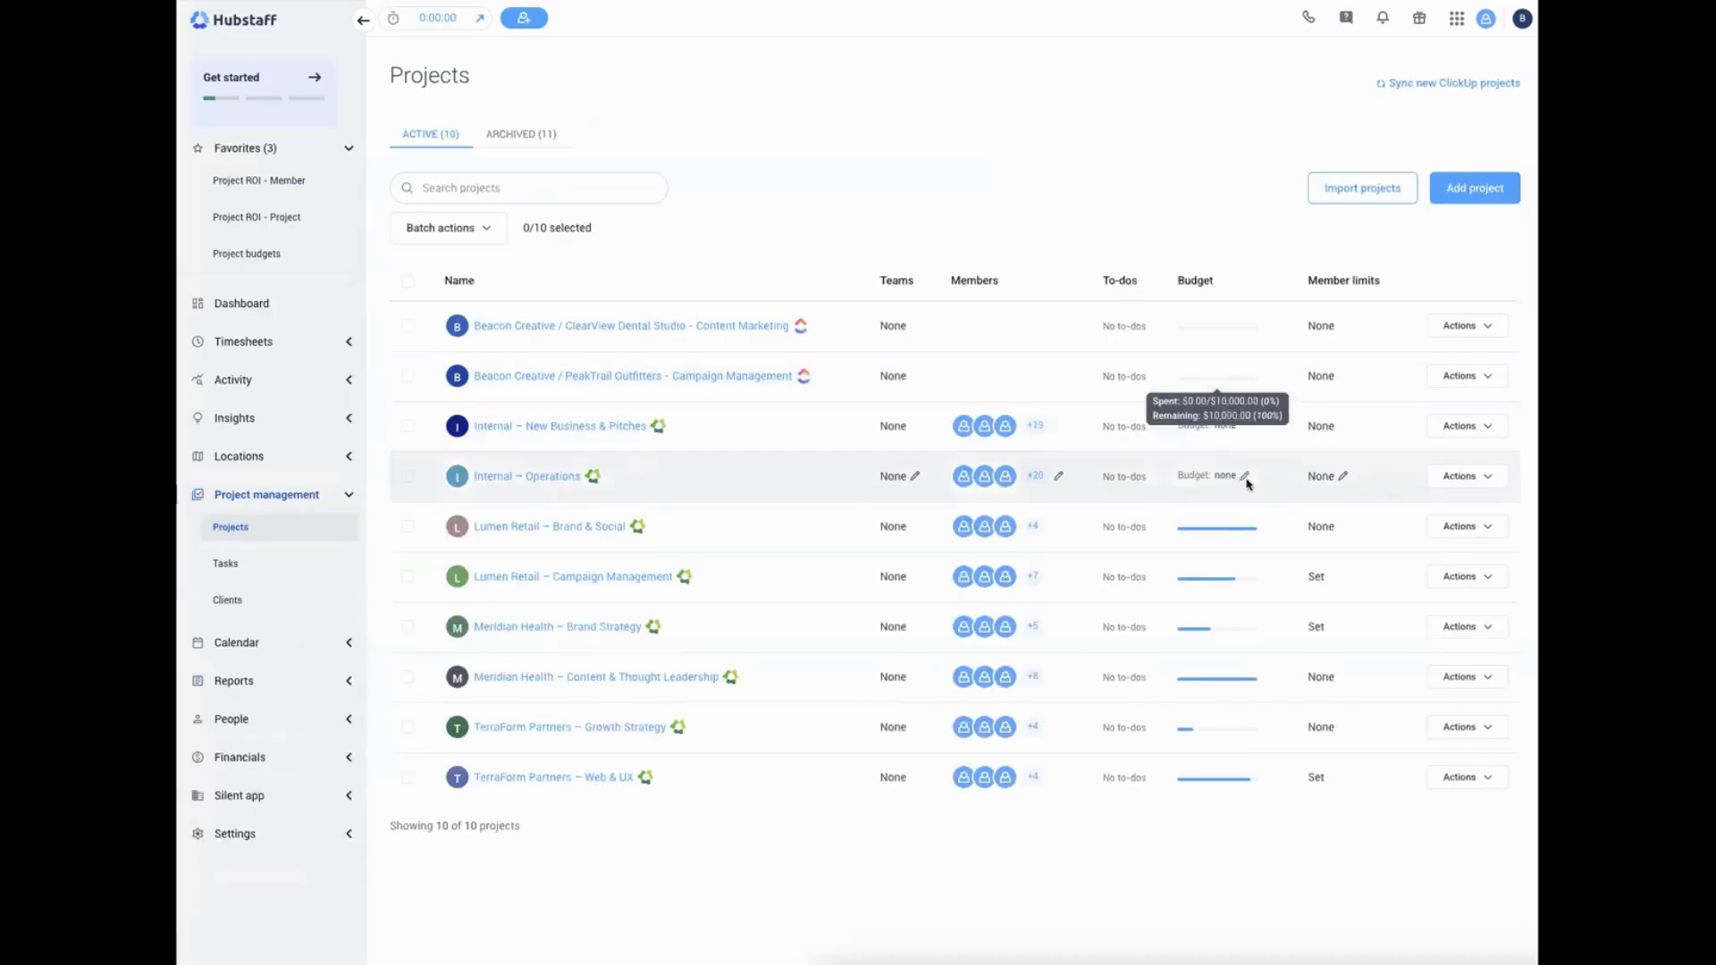
pyautogui.click(1155, 403)
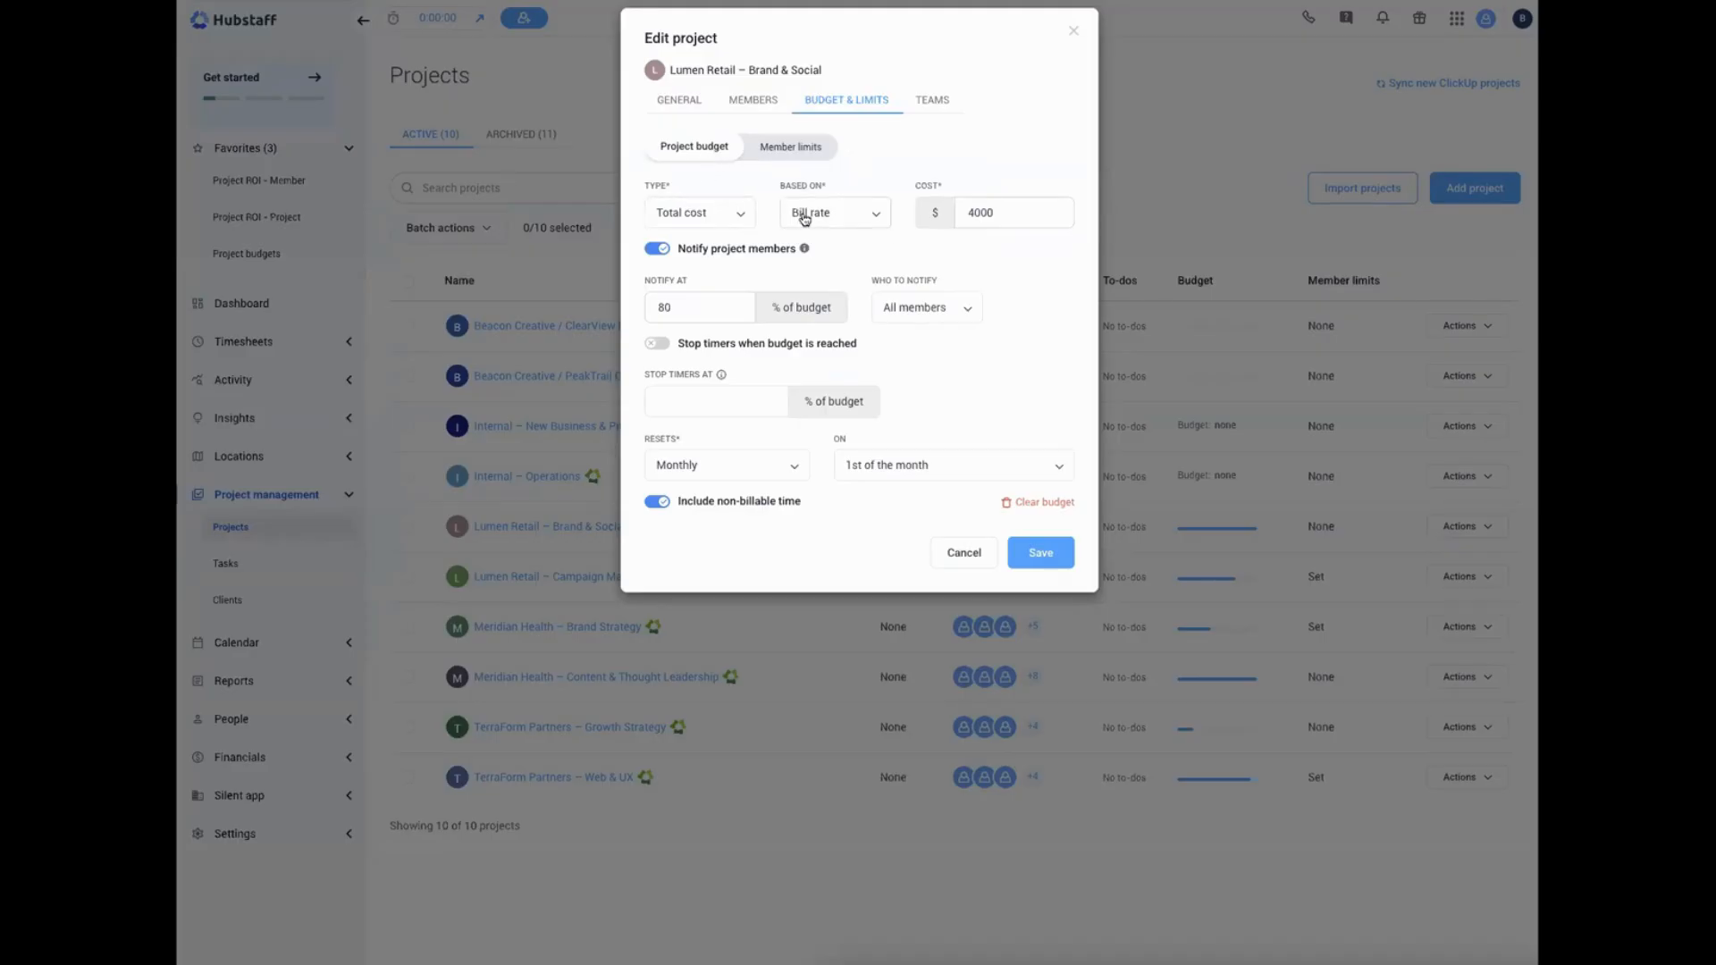
pyautogui.click(735, 216)
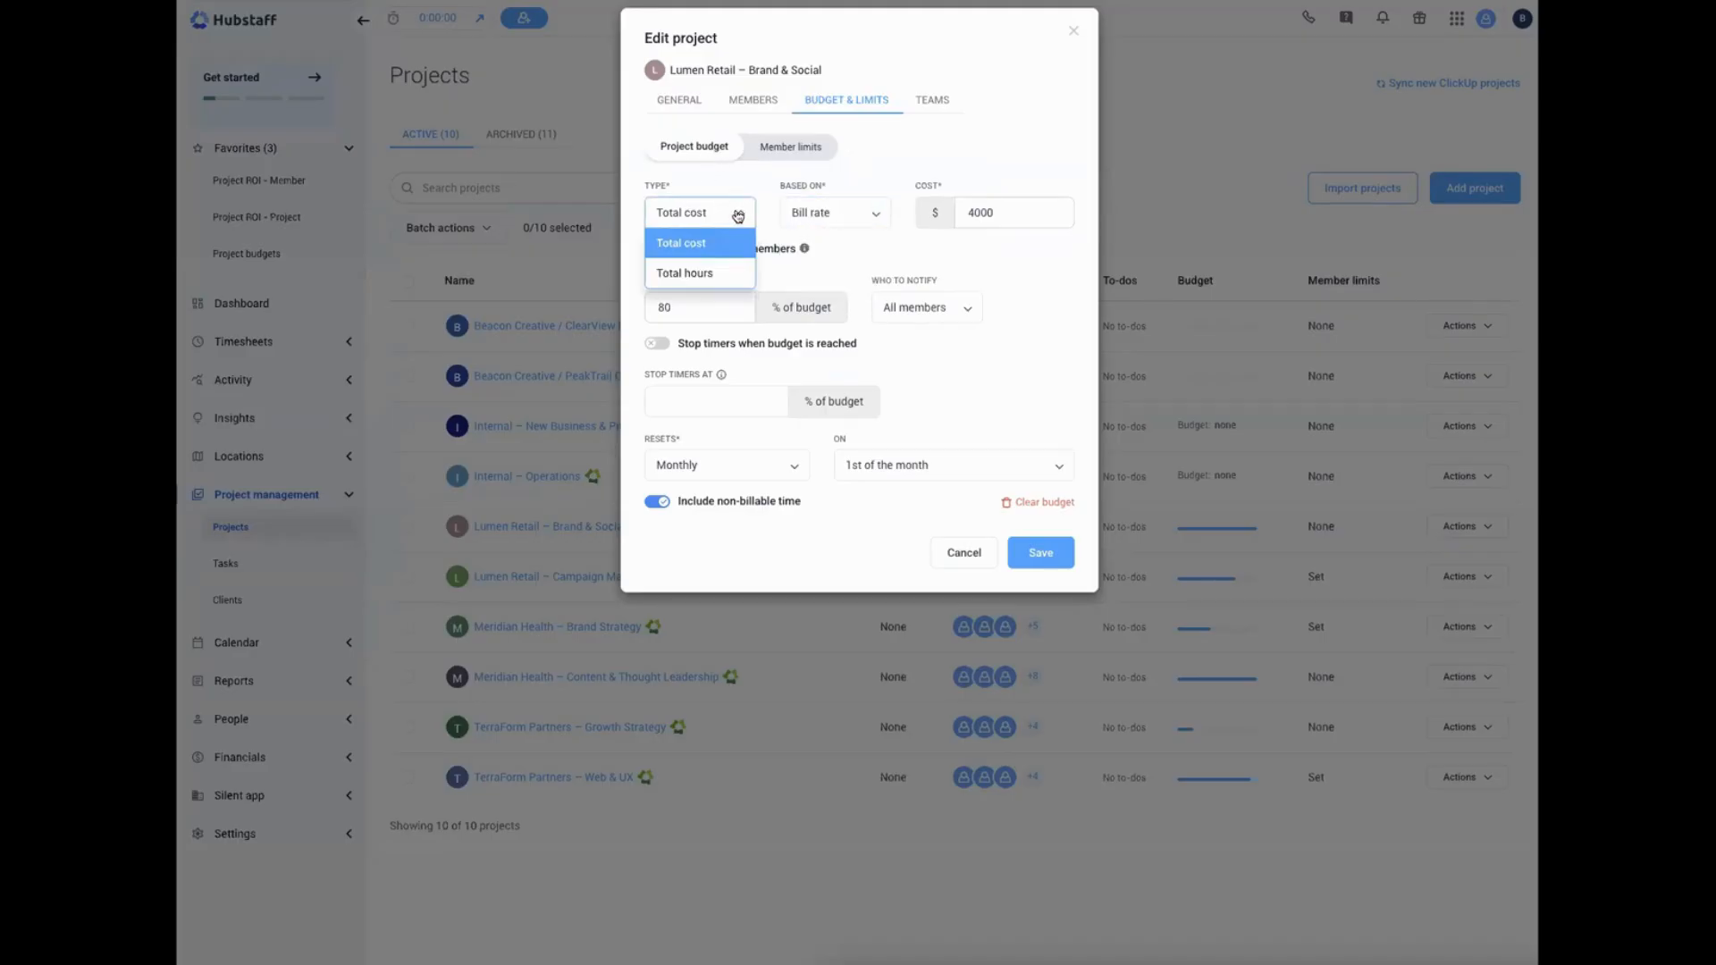
pyautogui.click(735, 215)
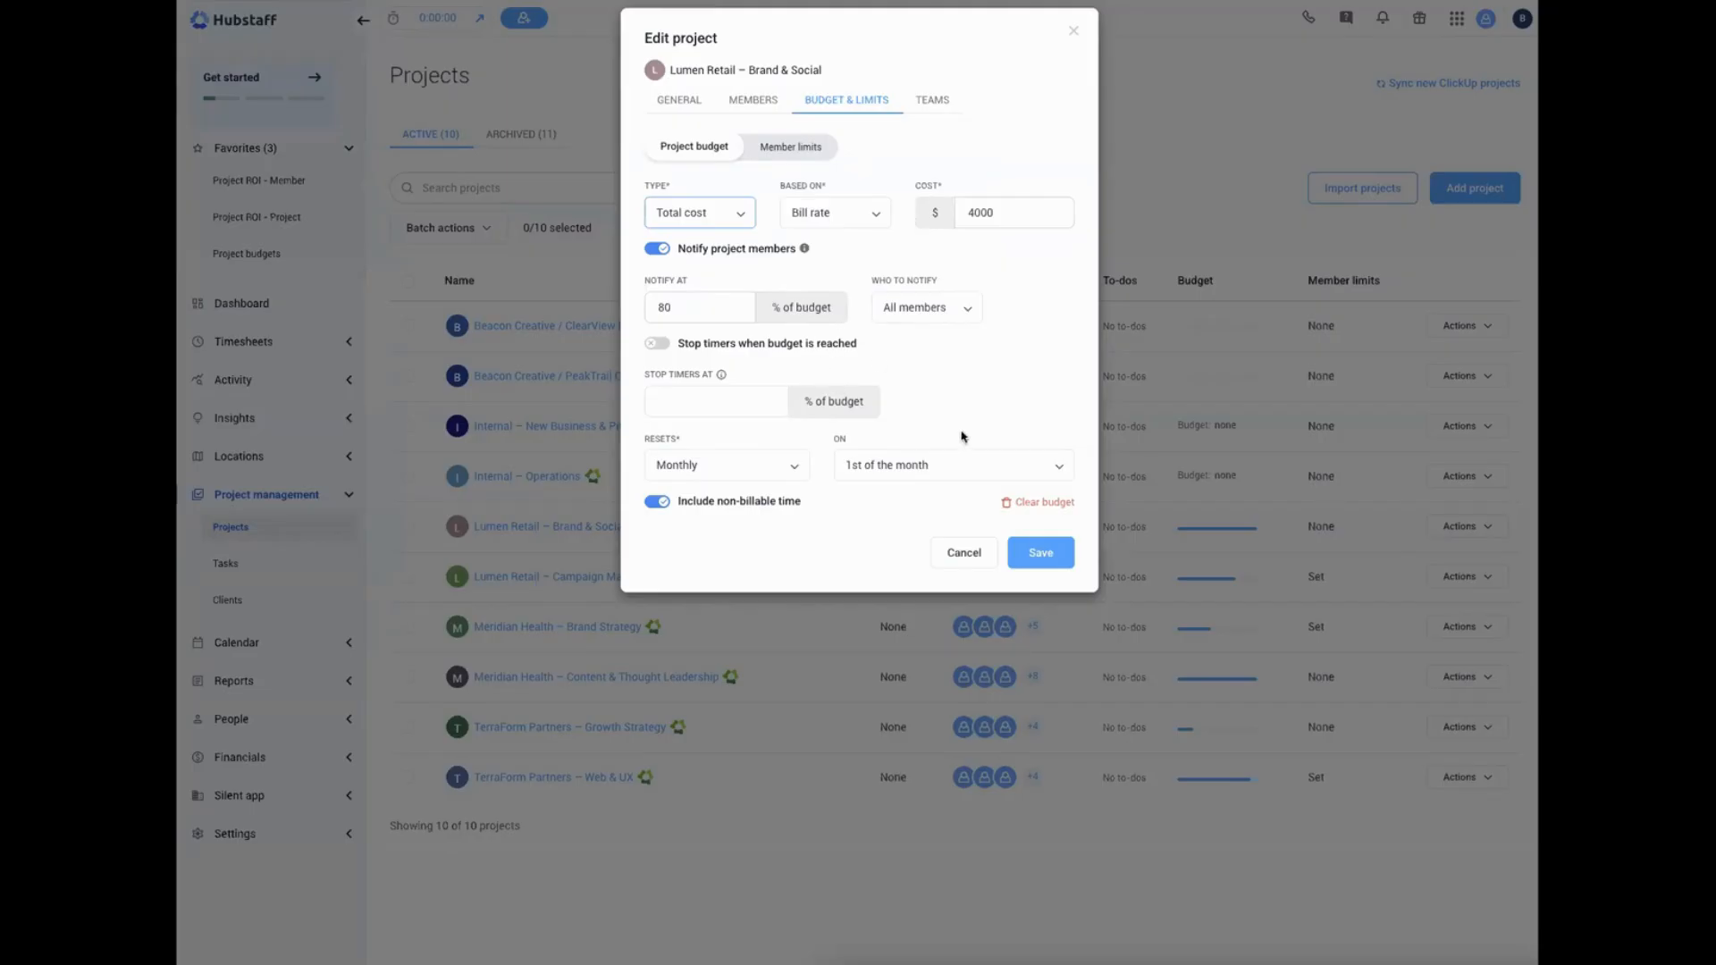
pyautogui.click(1069, 34)
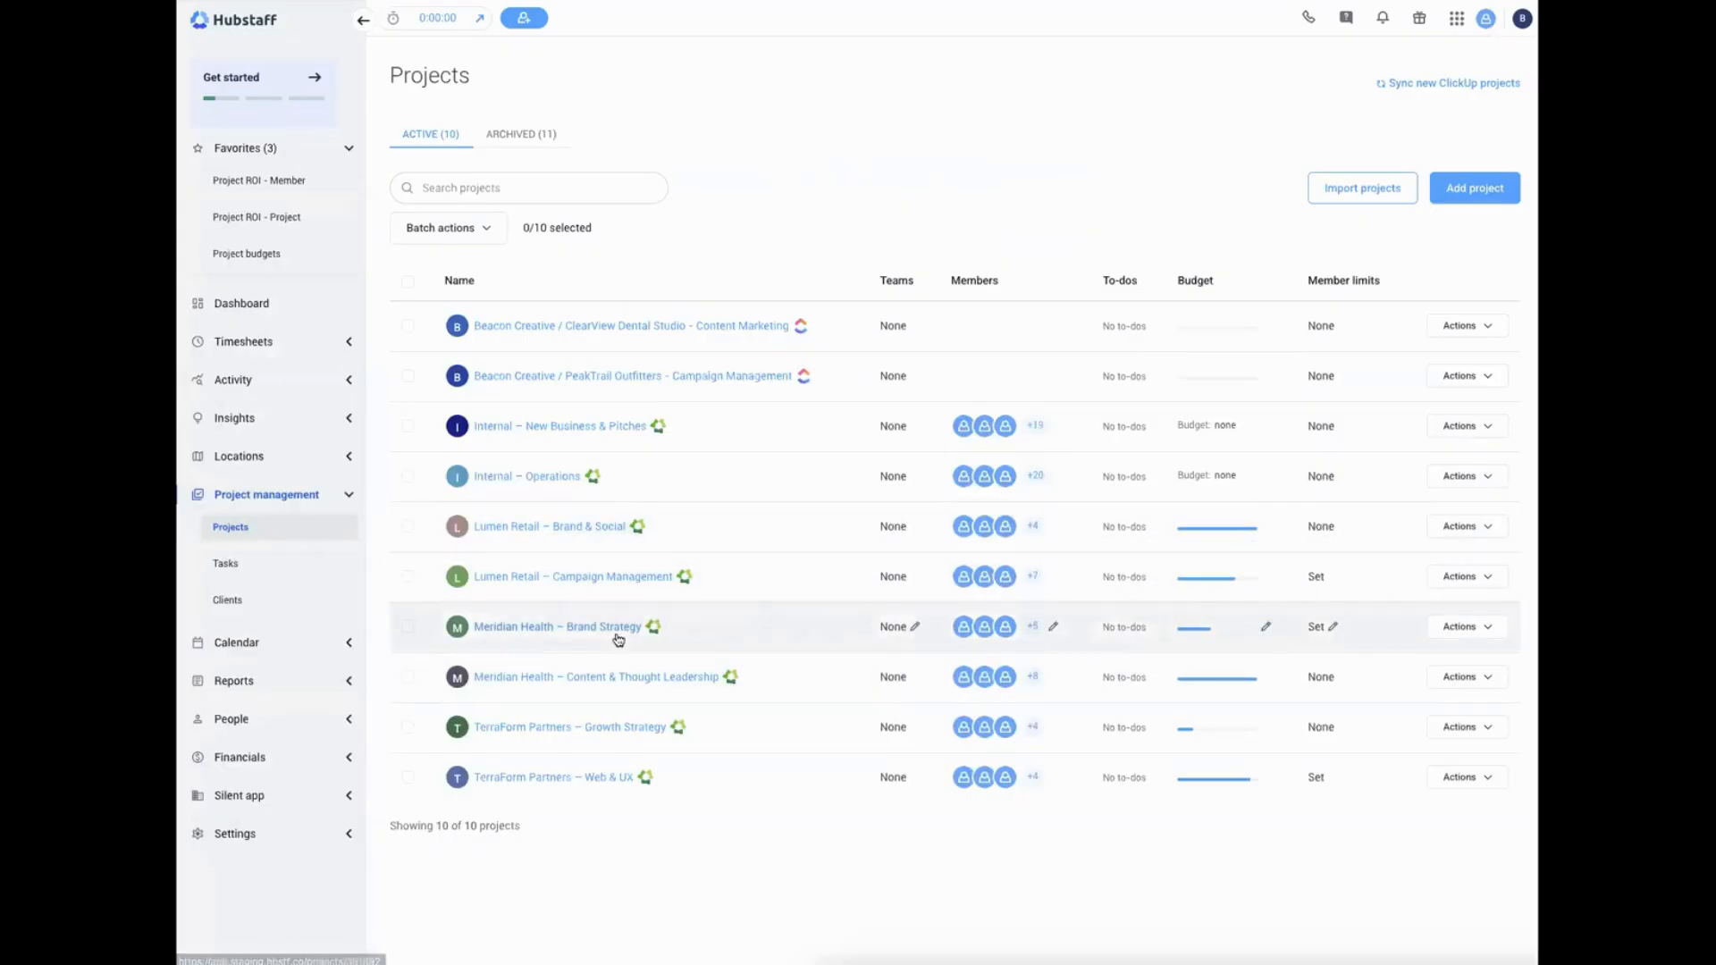
# Review the project budget and member limits of TerraForm Partners – Web & UX, including the members covered, without saving changes
pyautogui.moveTo(1183, 628)
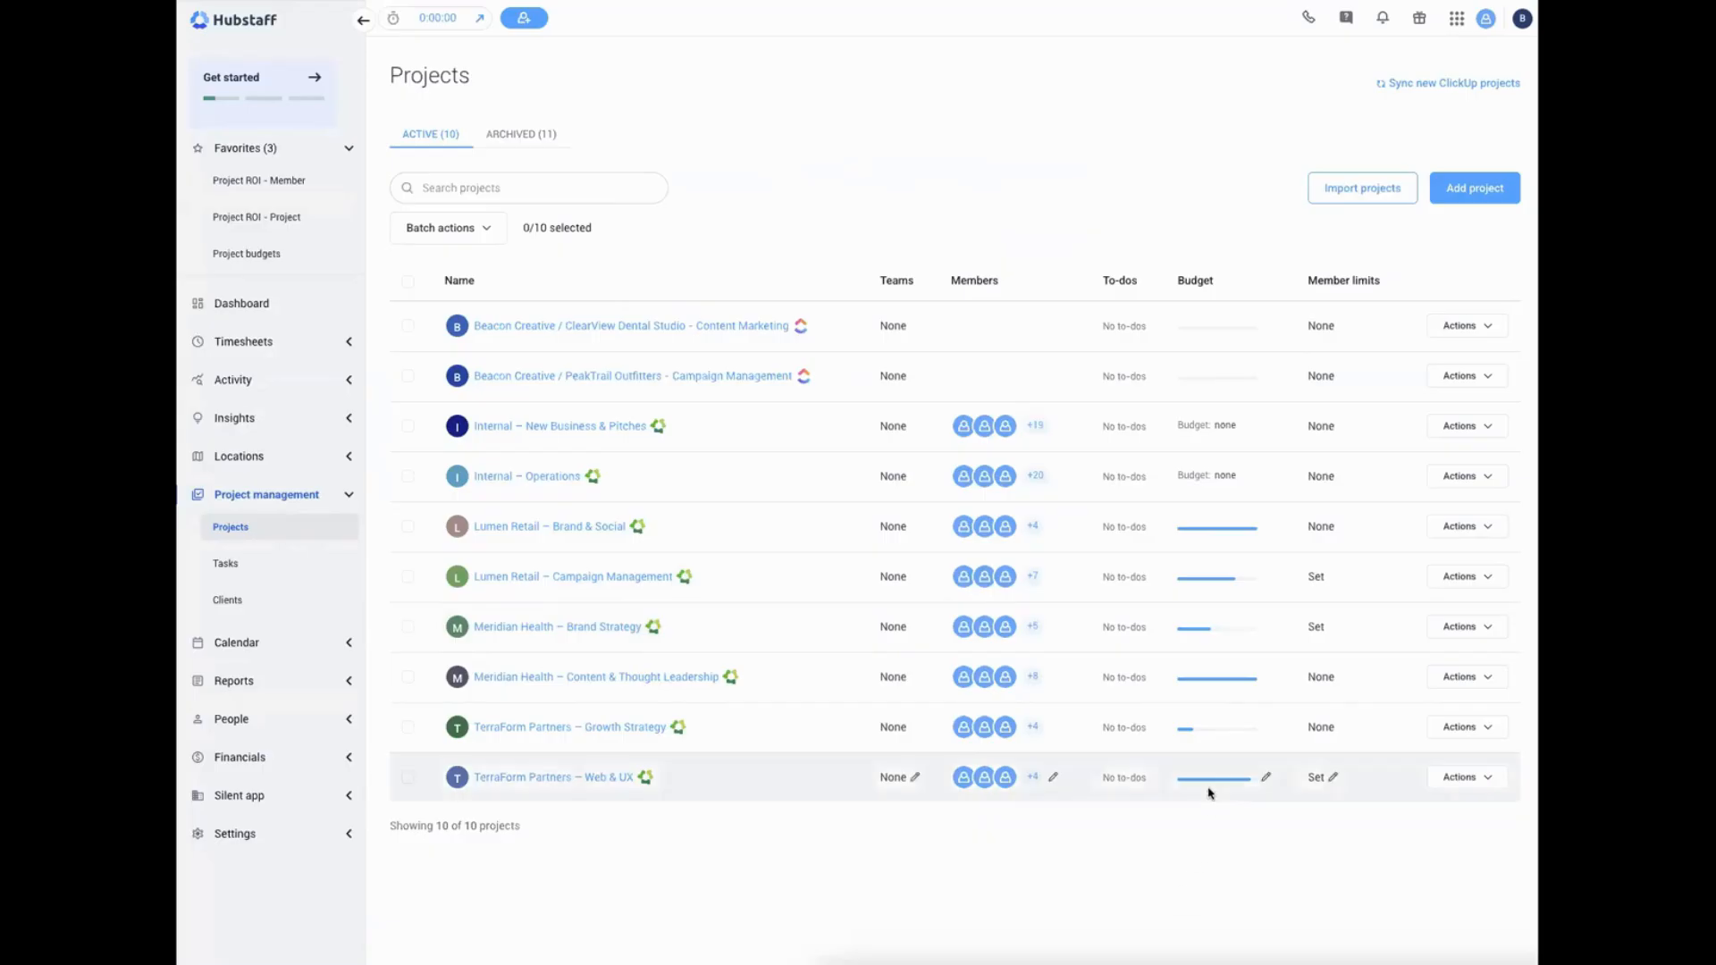
pyautogui.moveTo(1211, 786)
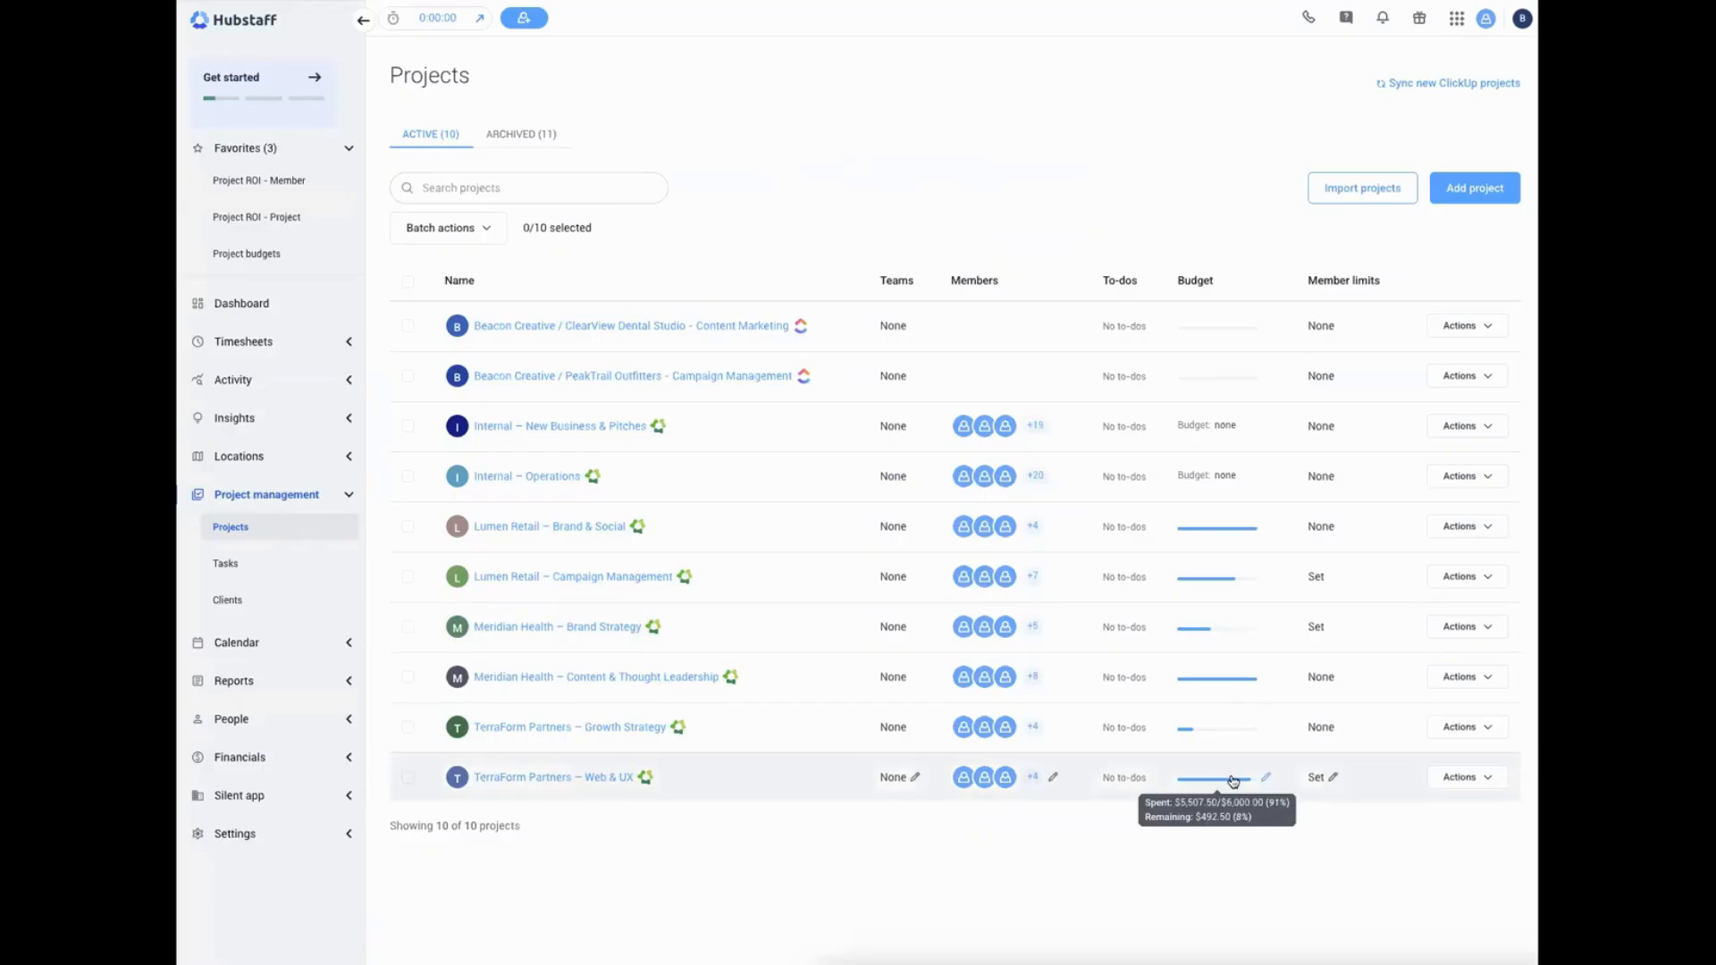
pyautogui.click(1265, 778)
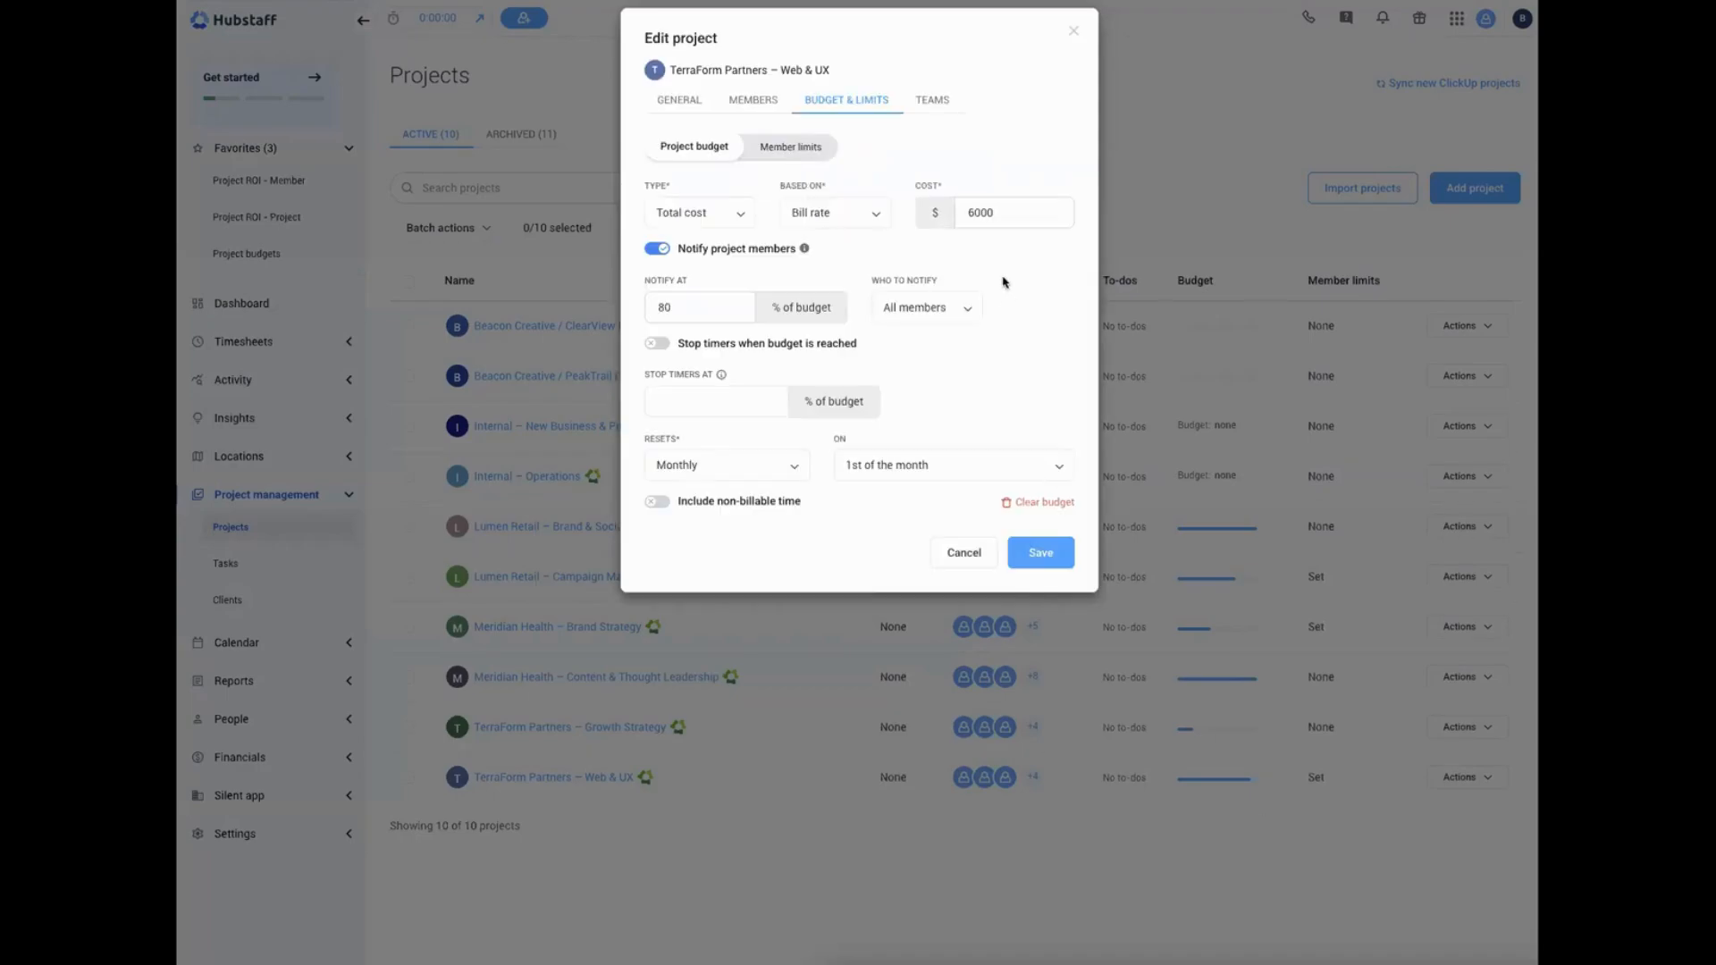
pyautogui.click(818, 150)
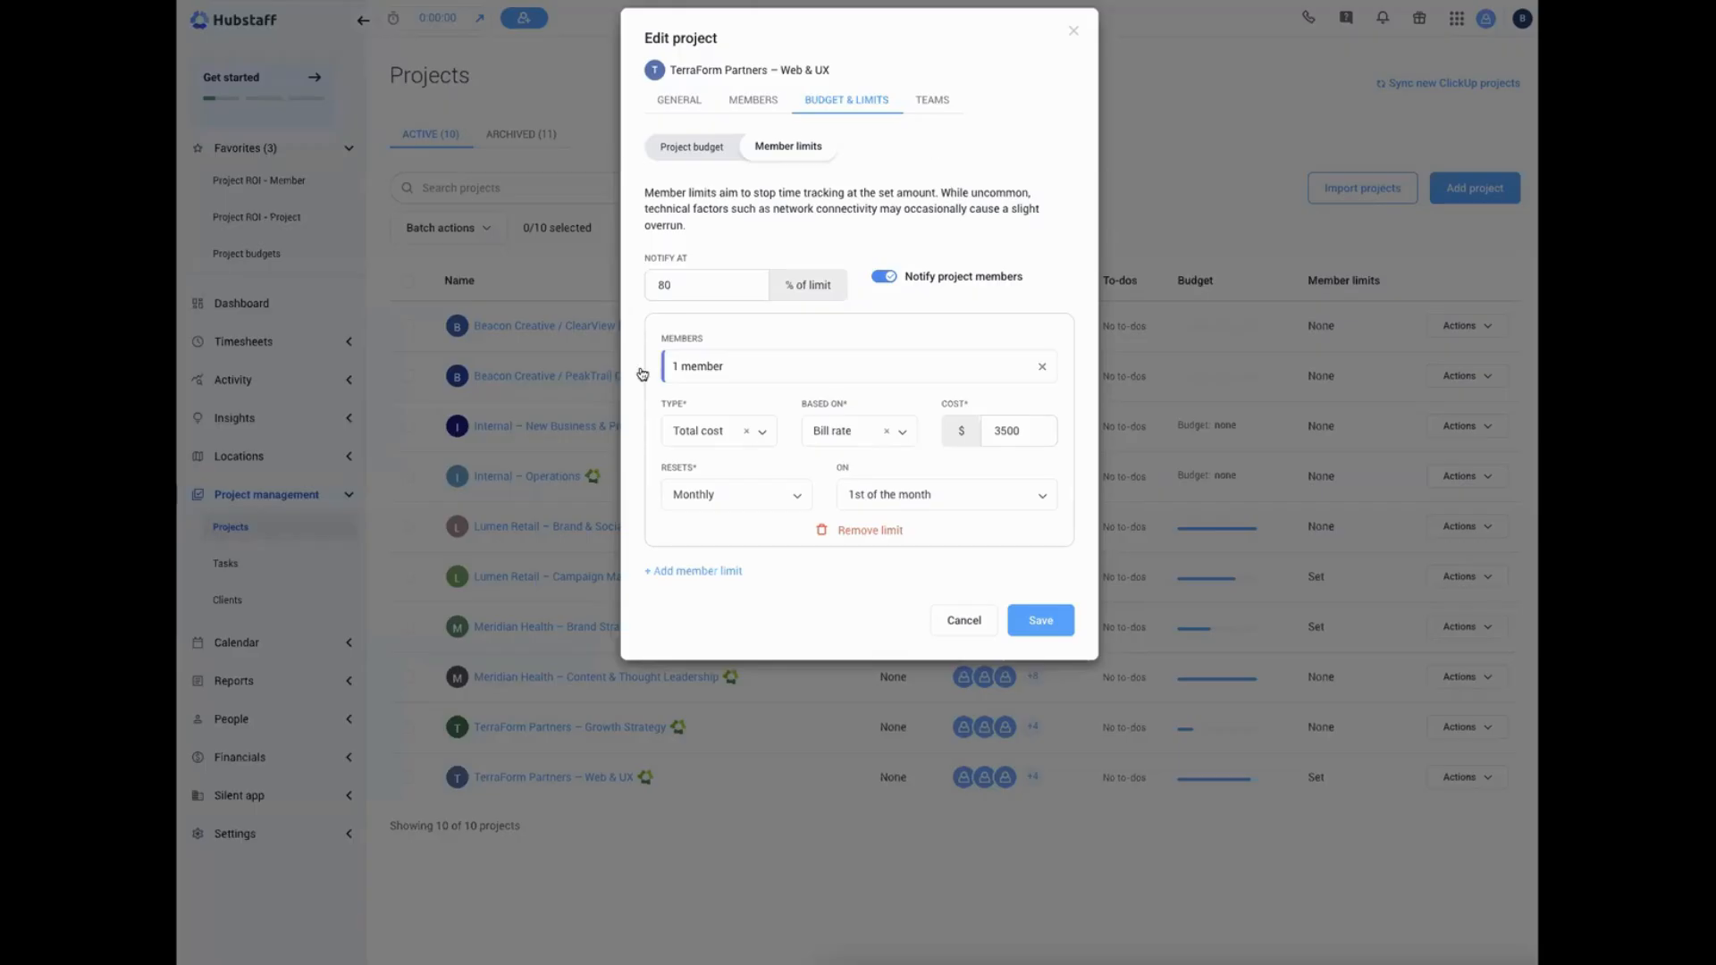
pyautogui.click(751, 365)
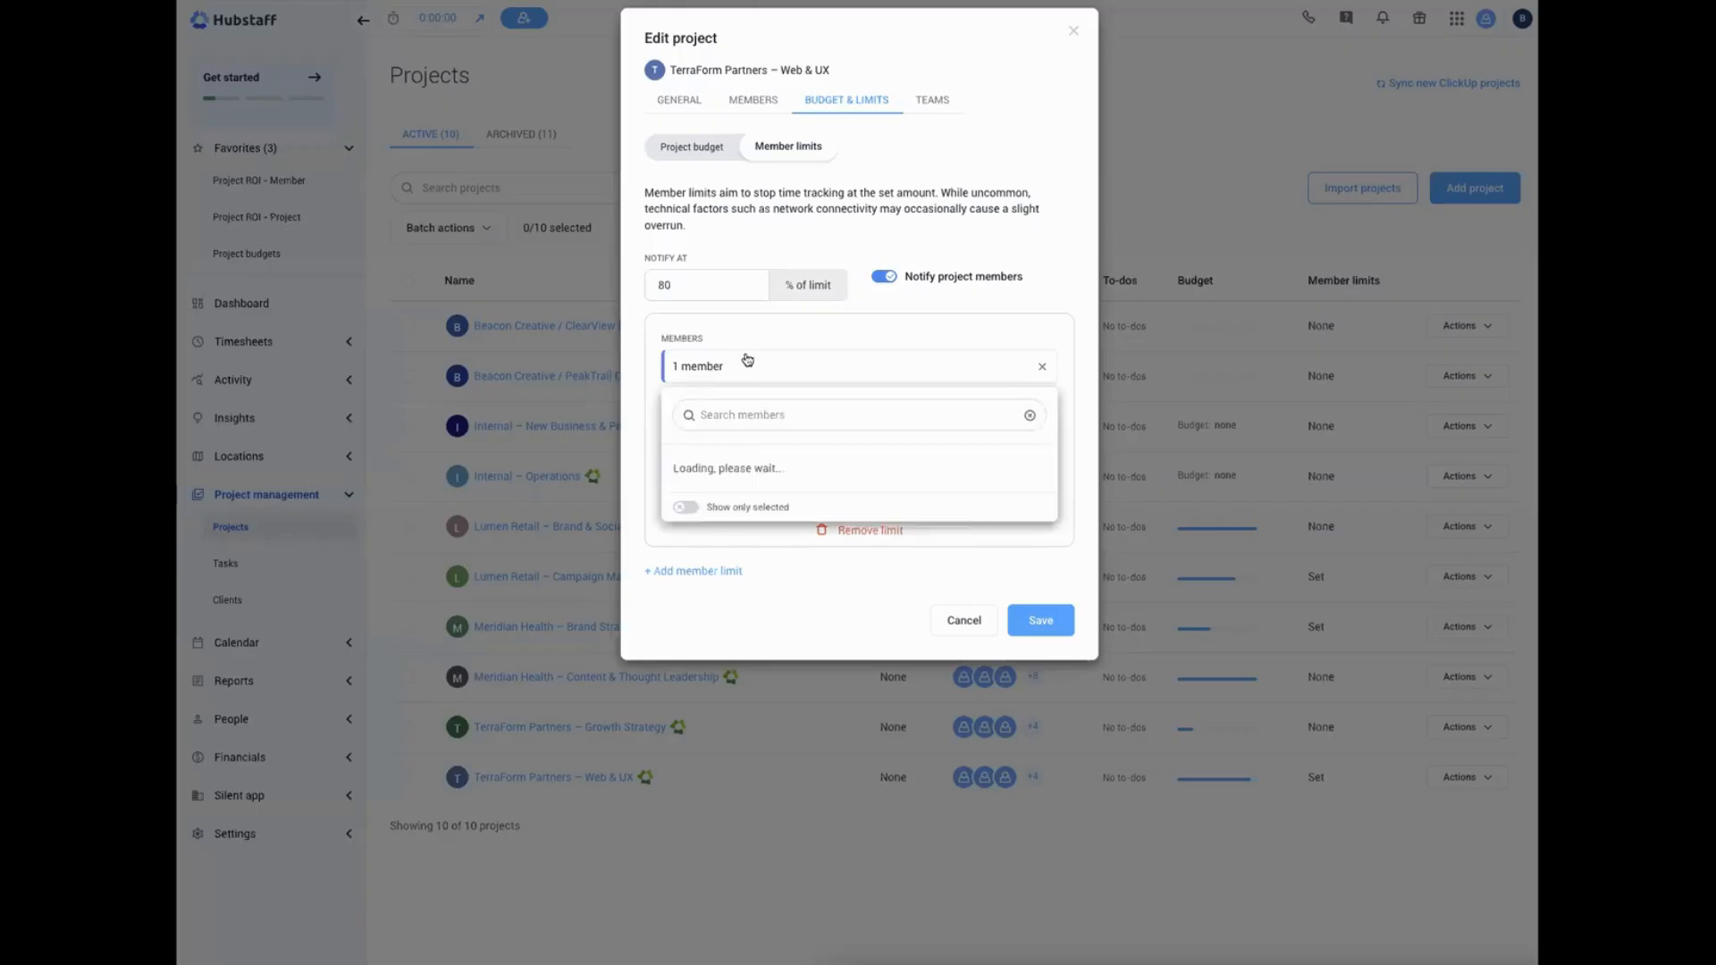
pyautogui.click(876, 329)
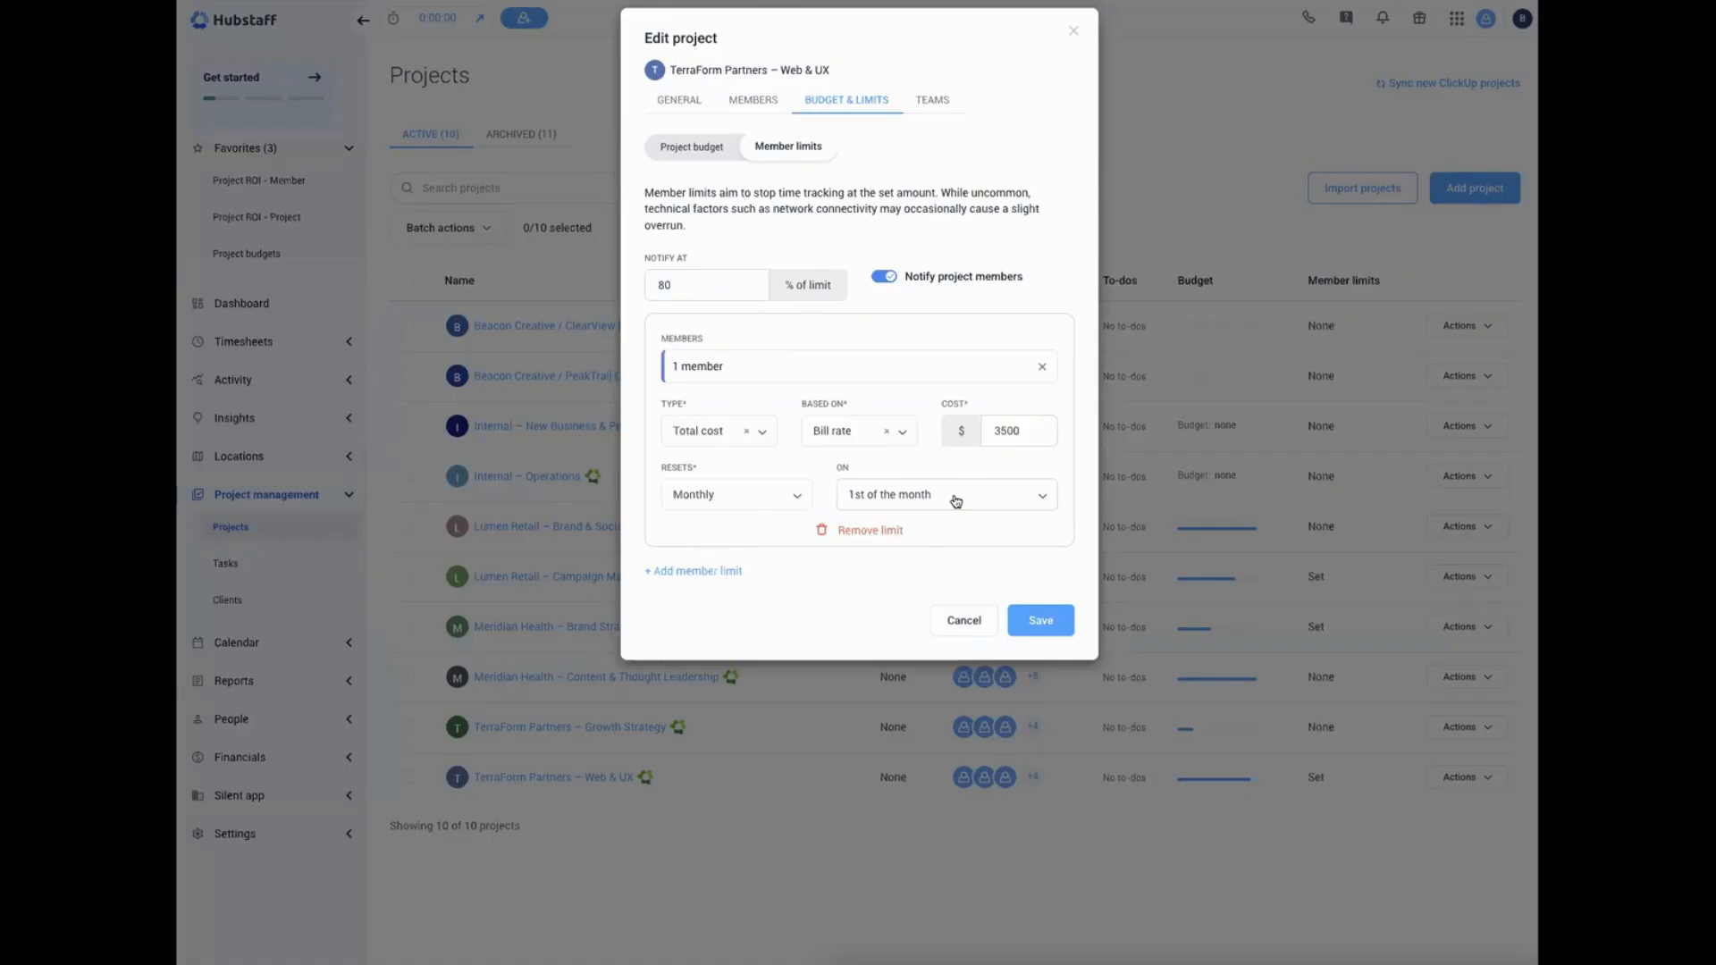
pyautogui.click(963, 620)
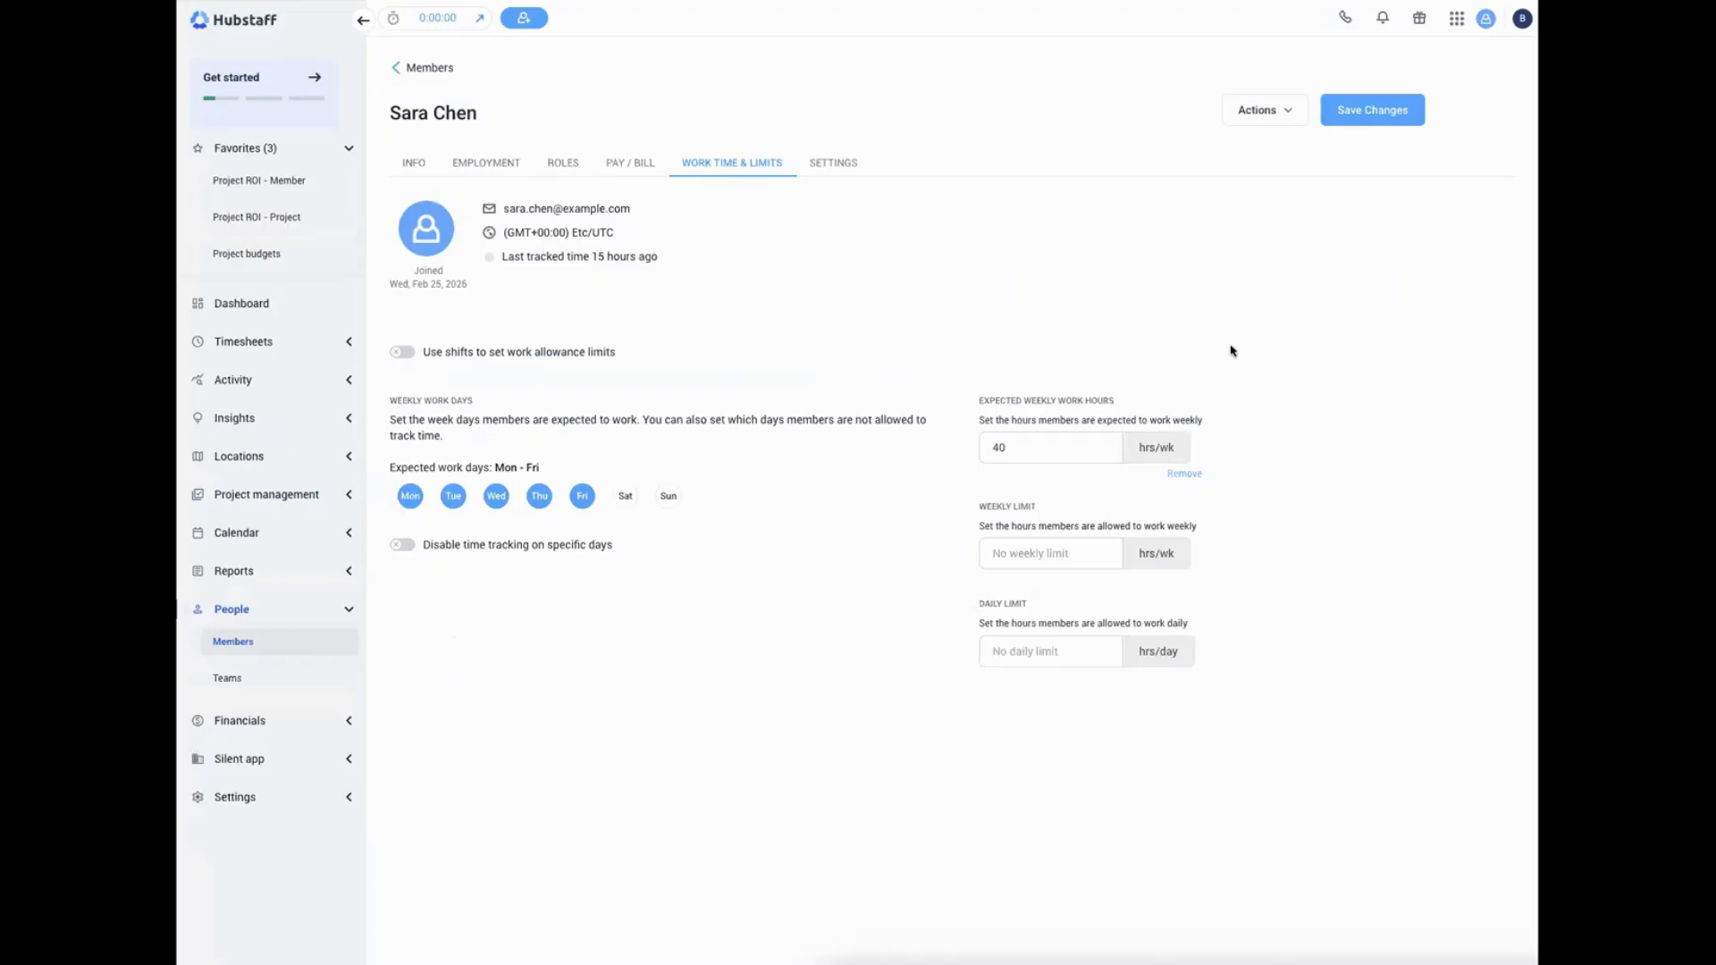
# Set the member's weekly work limit to 45 hours per week
pyautogui.click(1066, 544)
pyautogui.write('45')
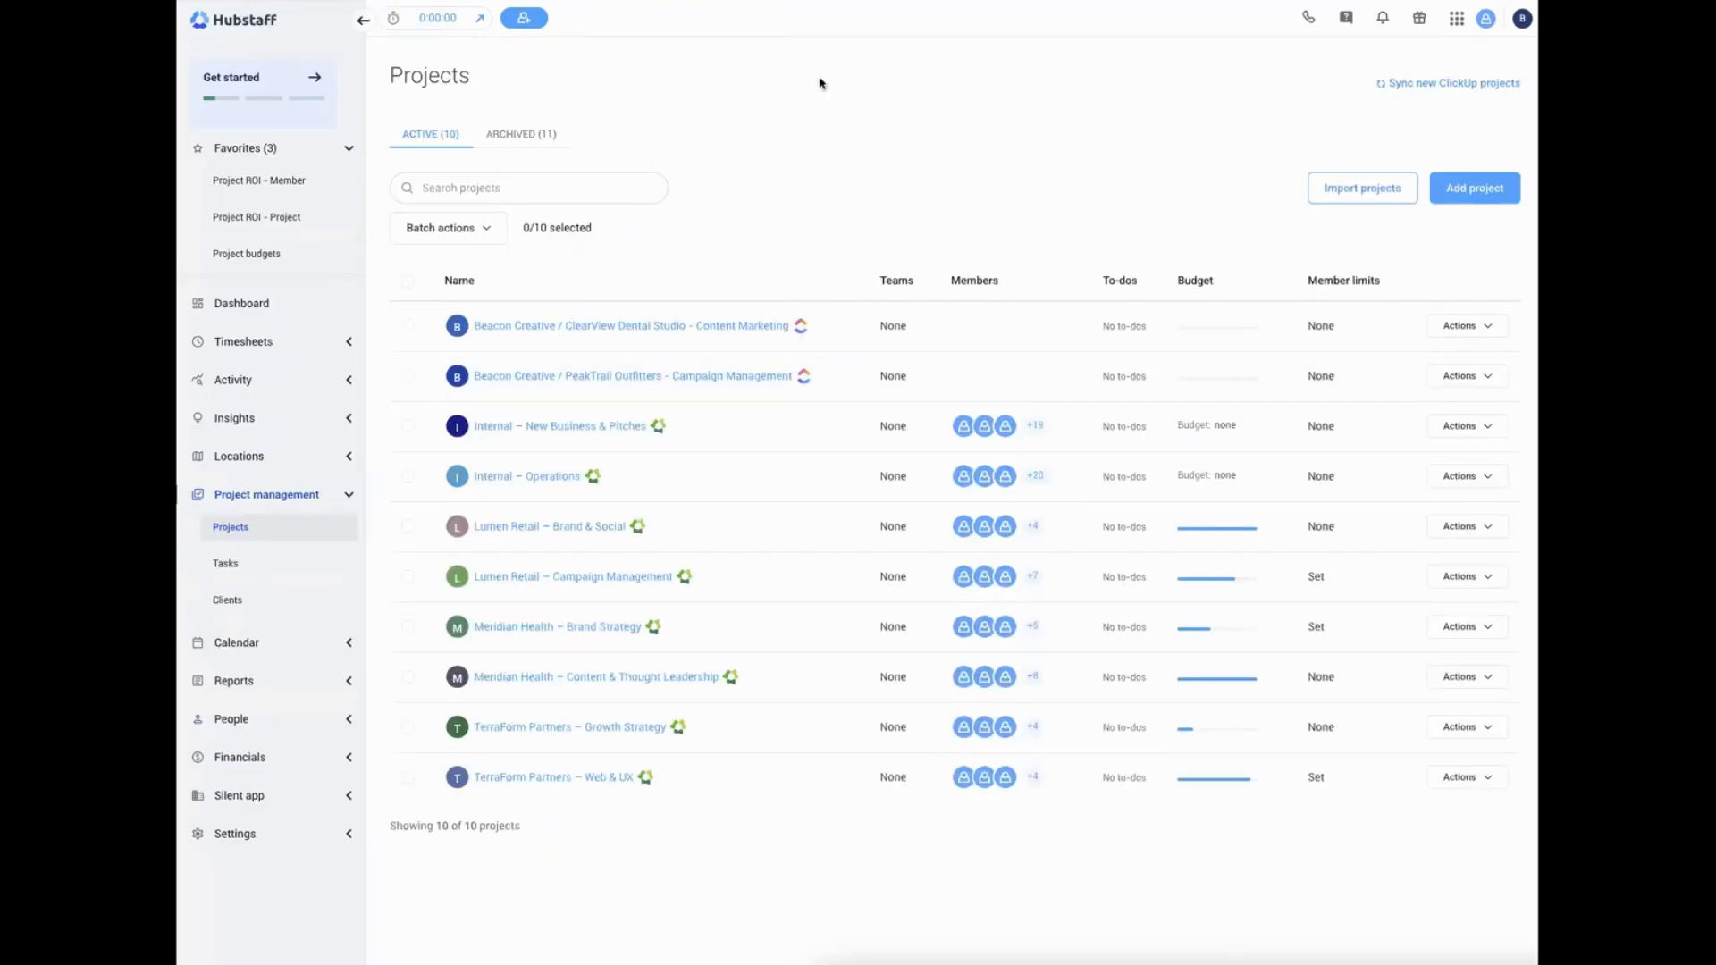
# Examine the February 2026 Project ROI - Project report, comparing its totals, billed amount chart and per-project spending table
pyautogui.moveTo(1235, 536)
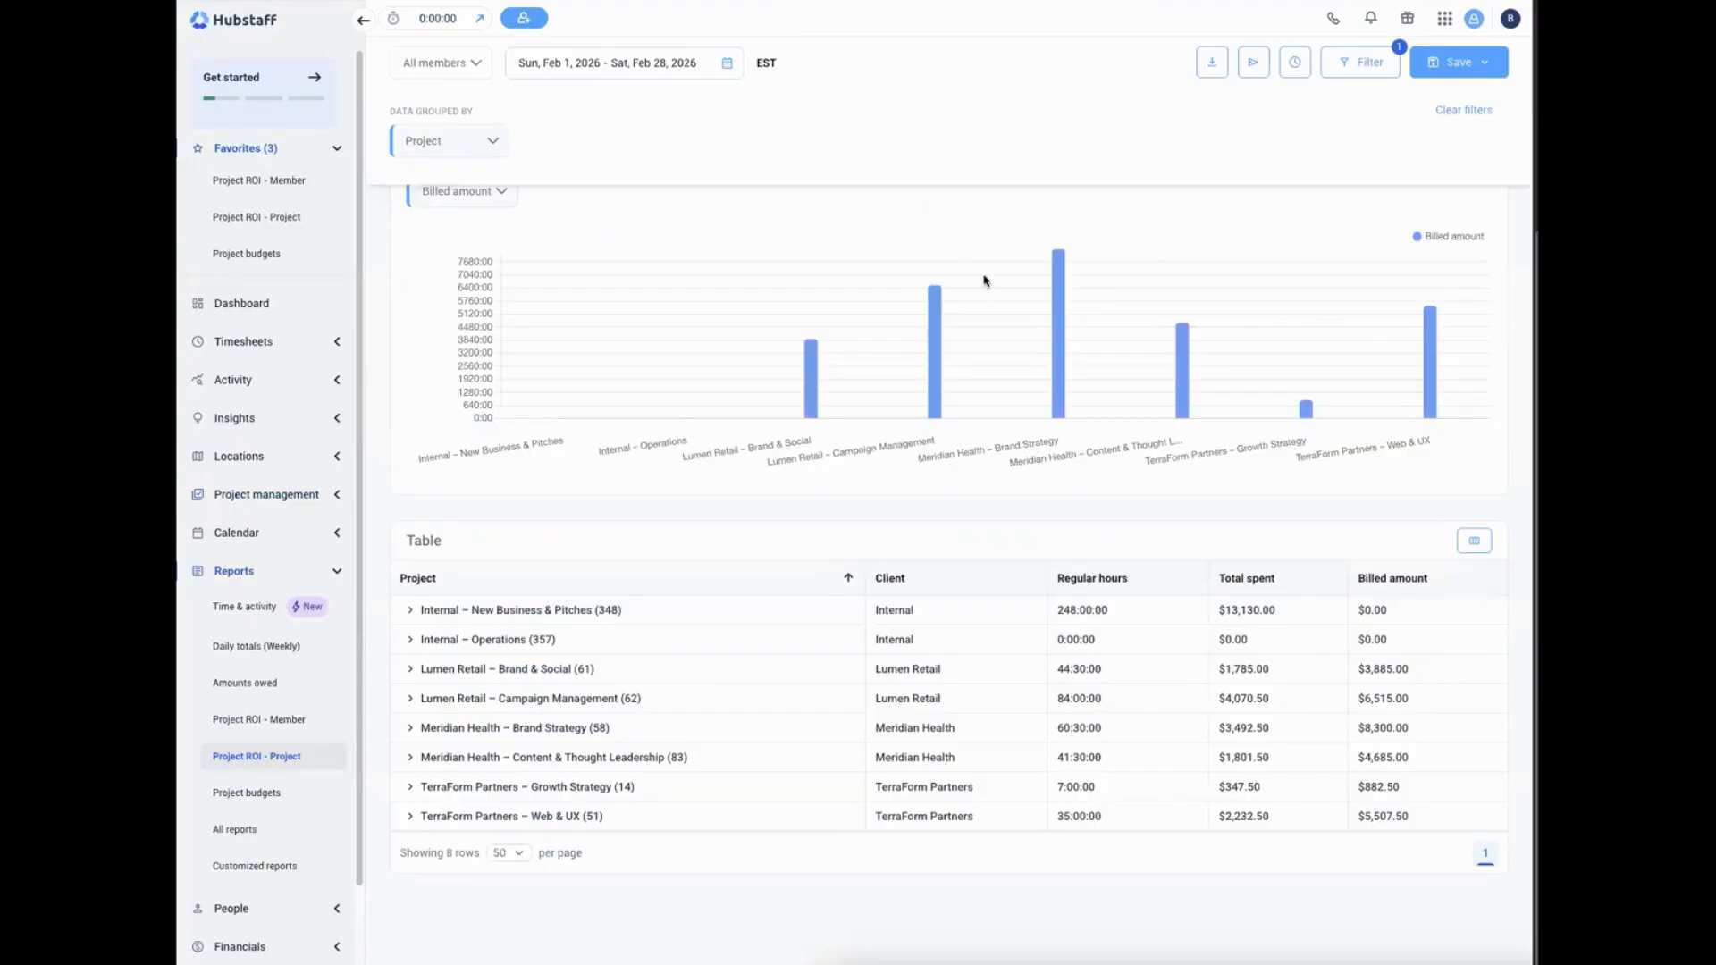
pyautogui.scroll(3, 856, 272)
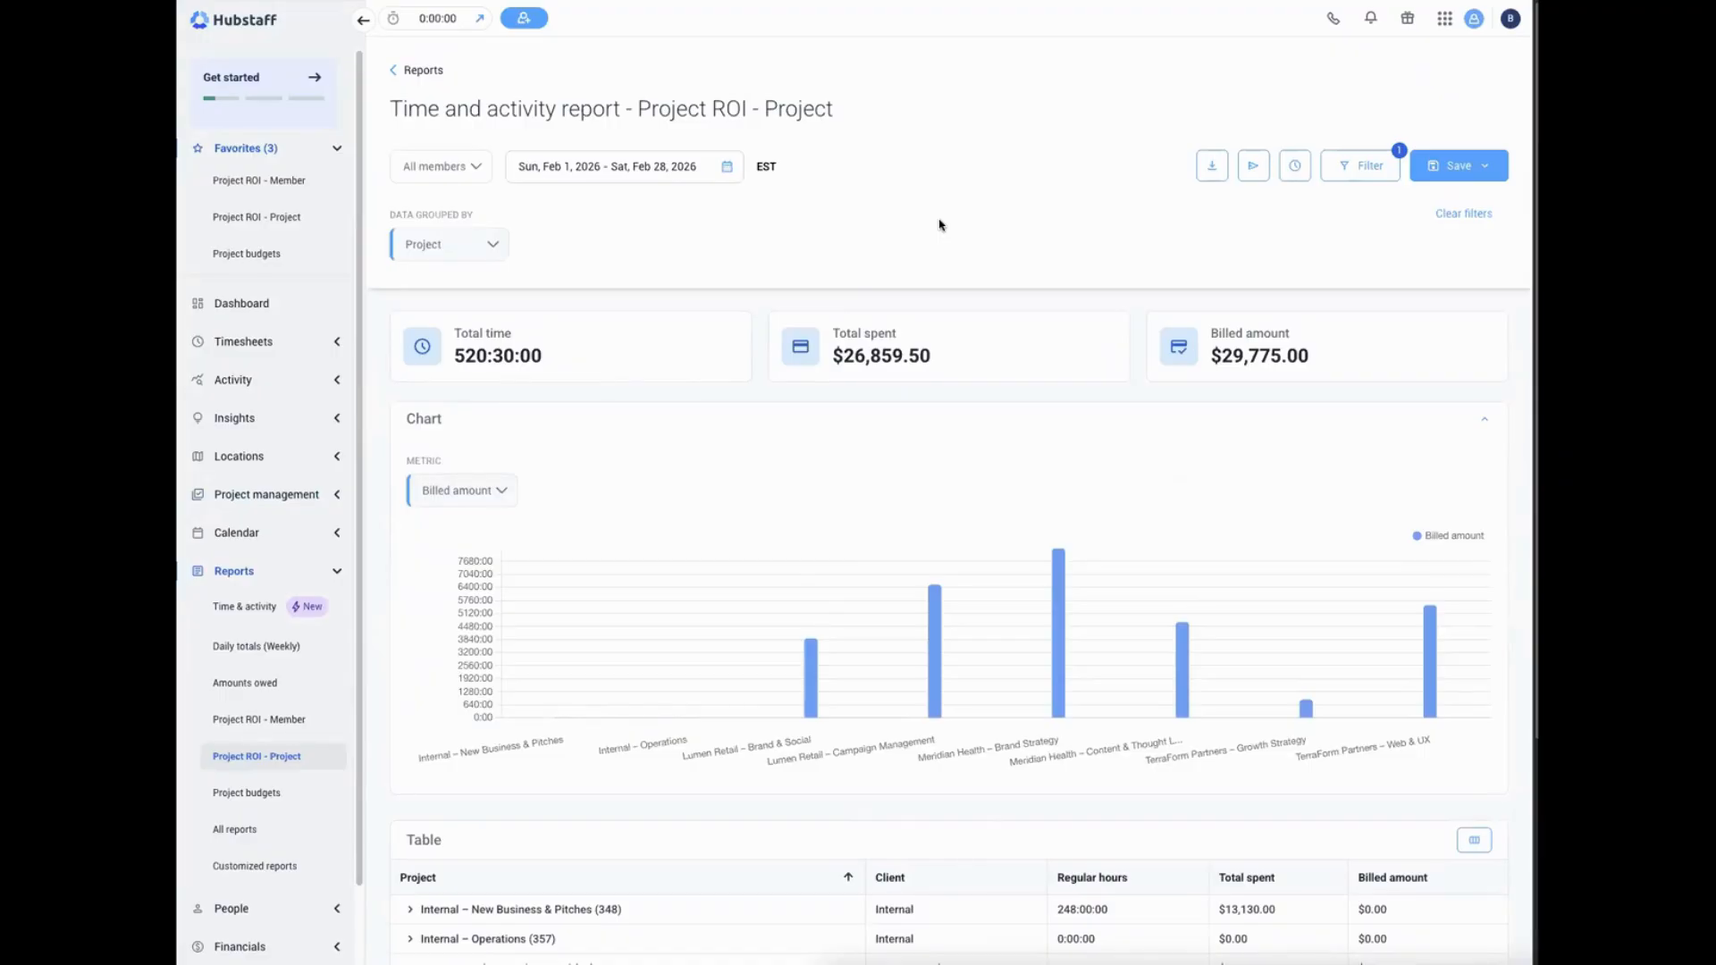
pyautogui.scroll(-2, 939, 225)
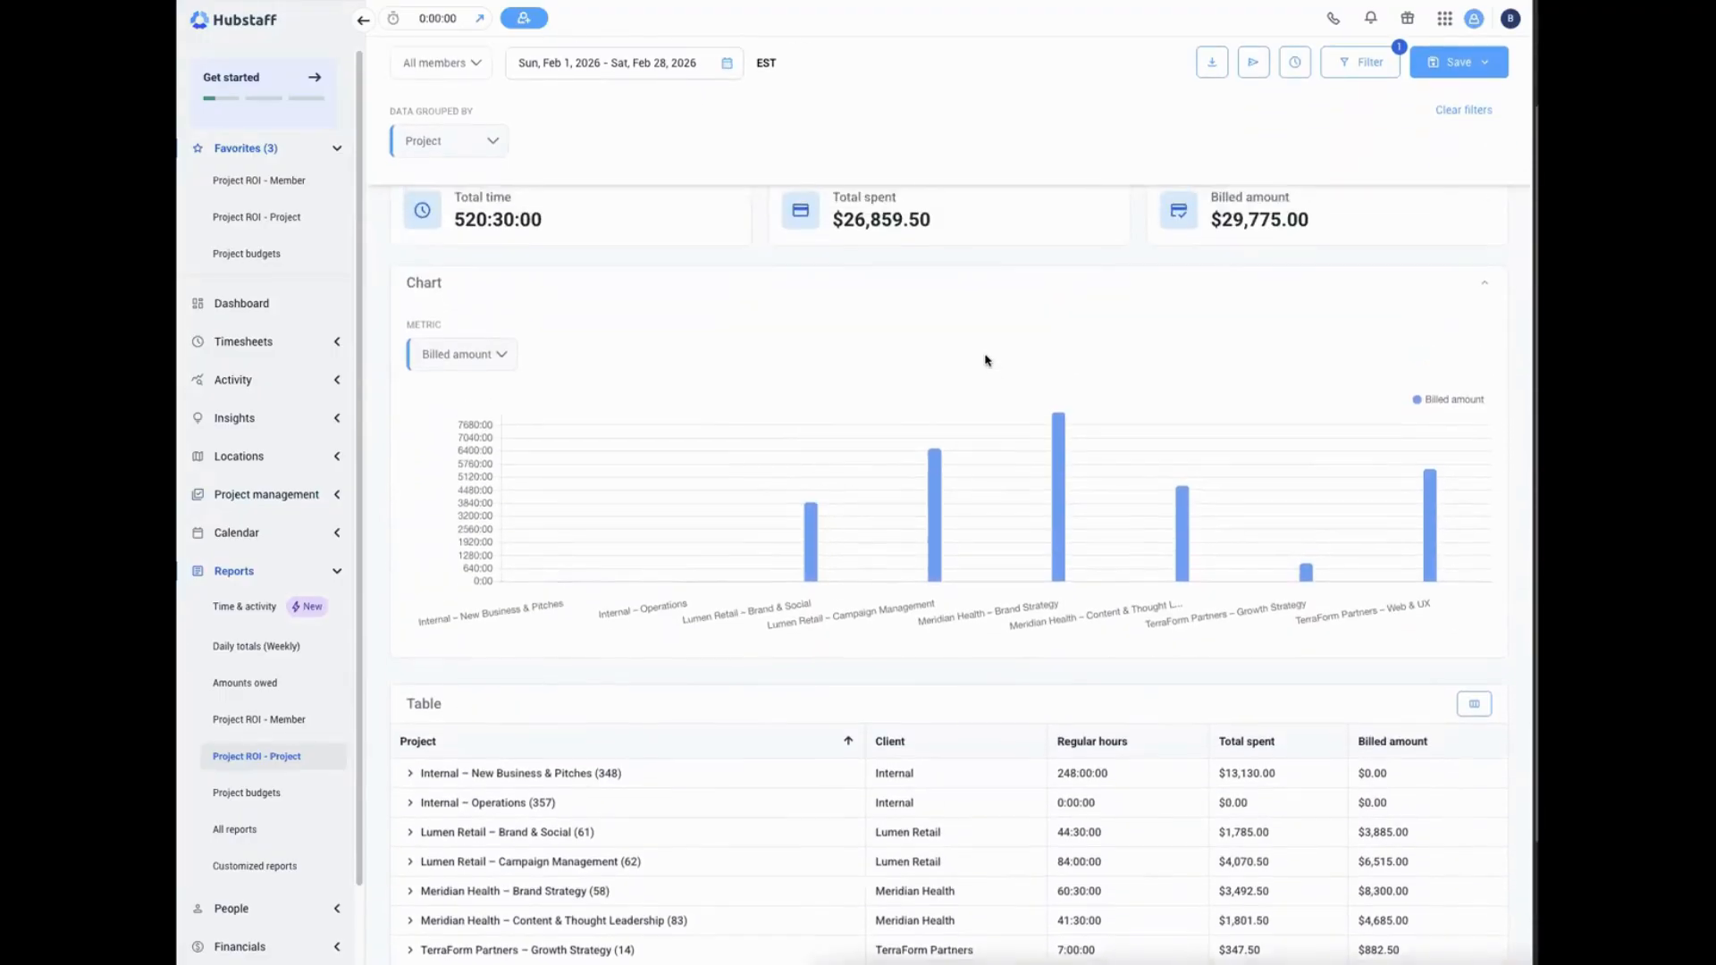
pyautogui.scroll(2, 987, 360)
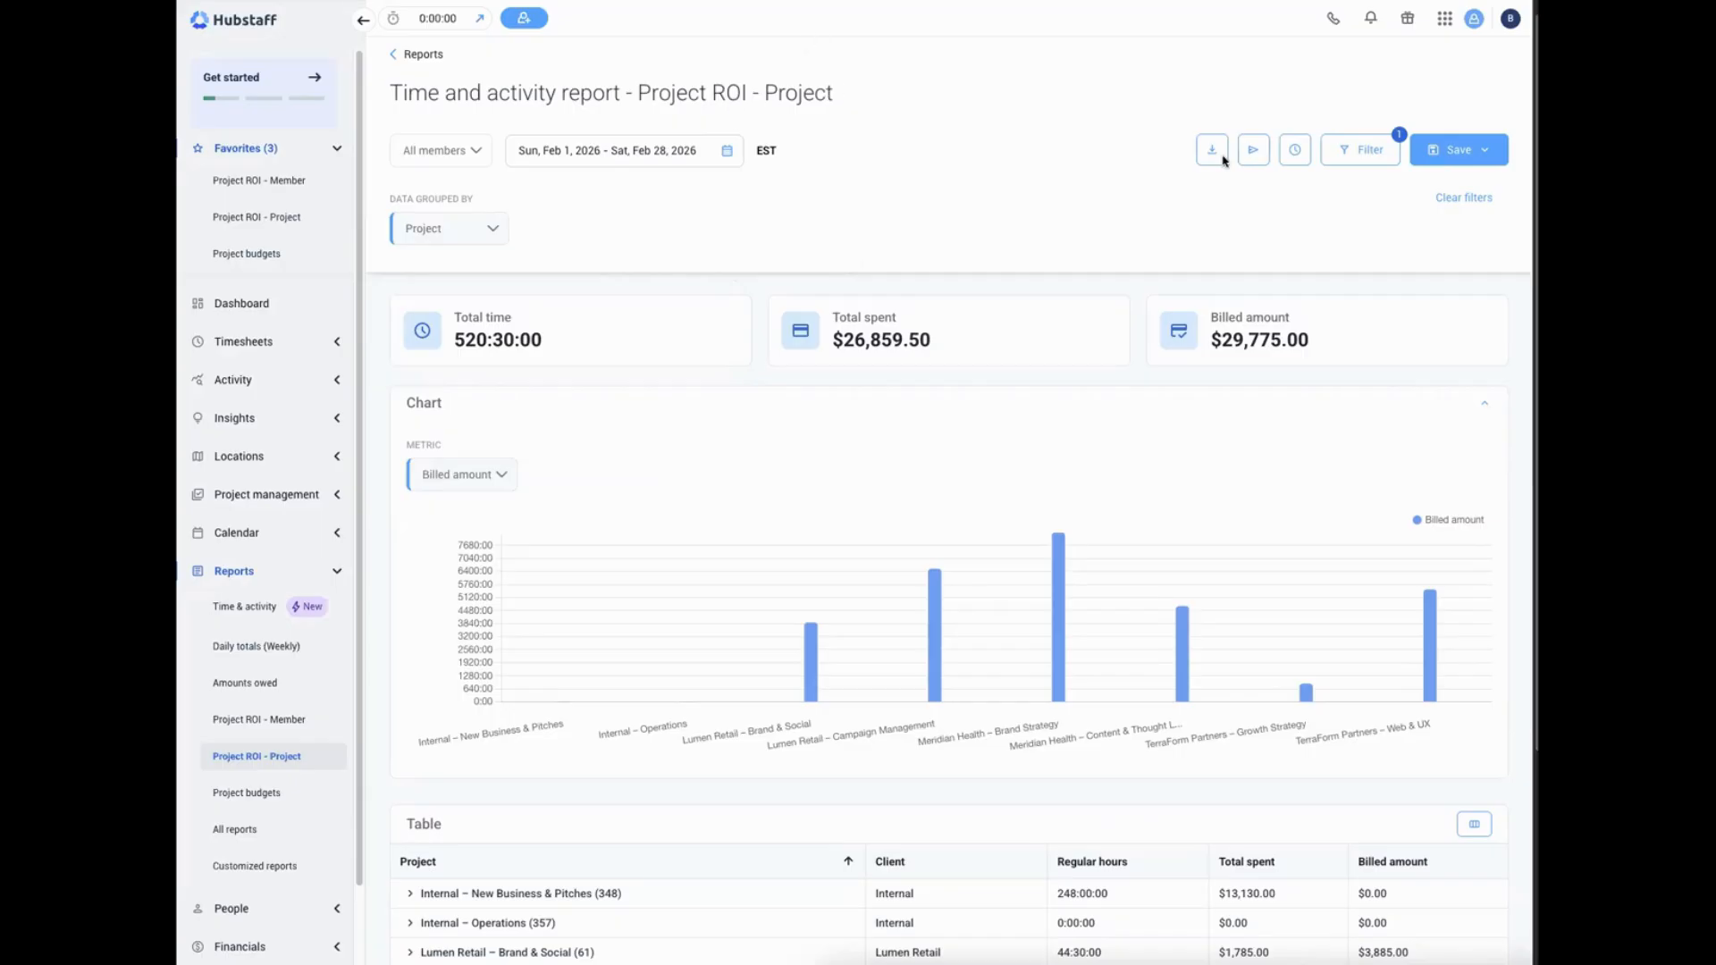
pyautogui.scroll(-3, 801, 399)
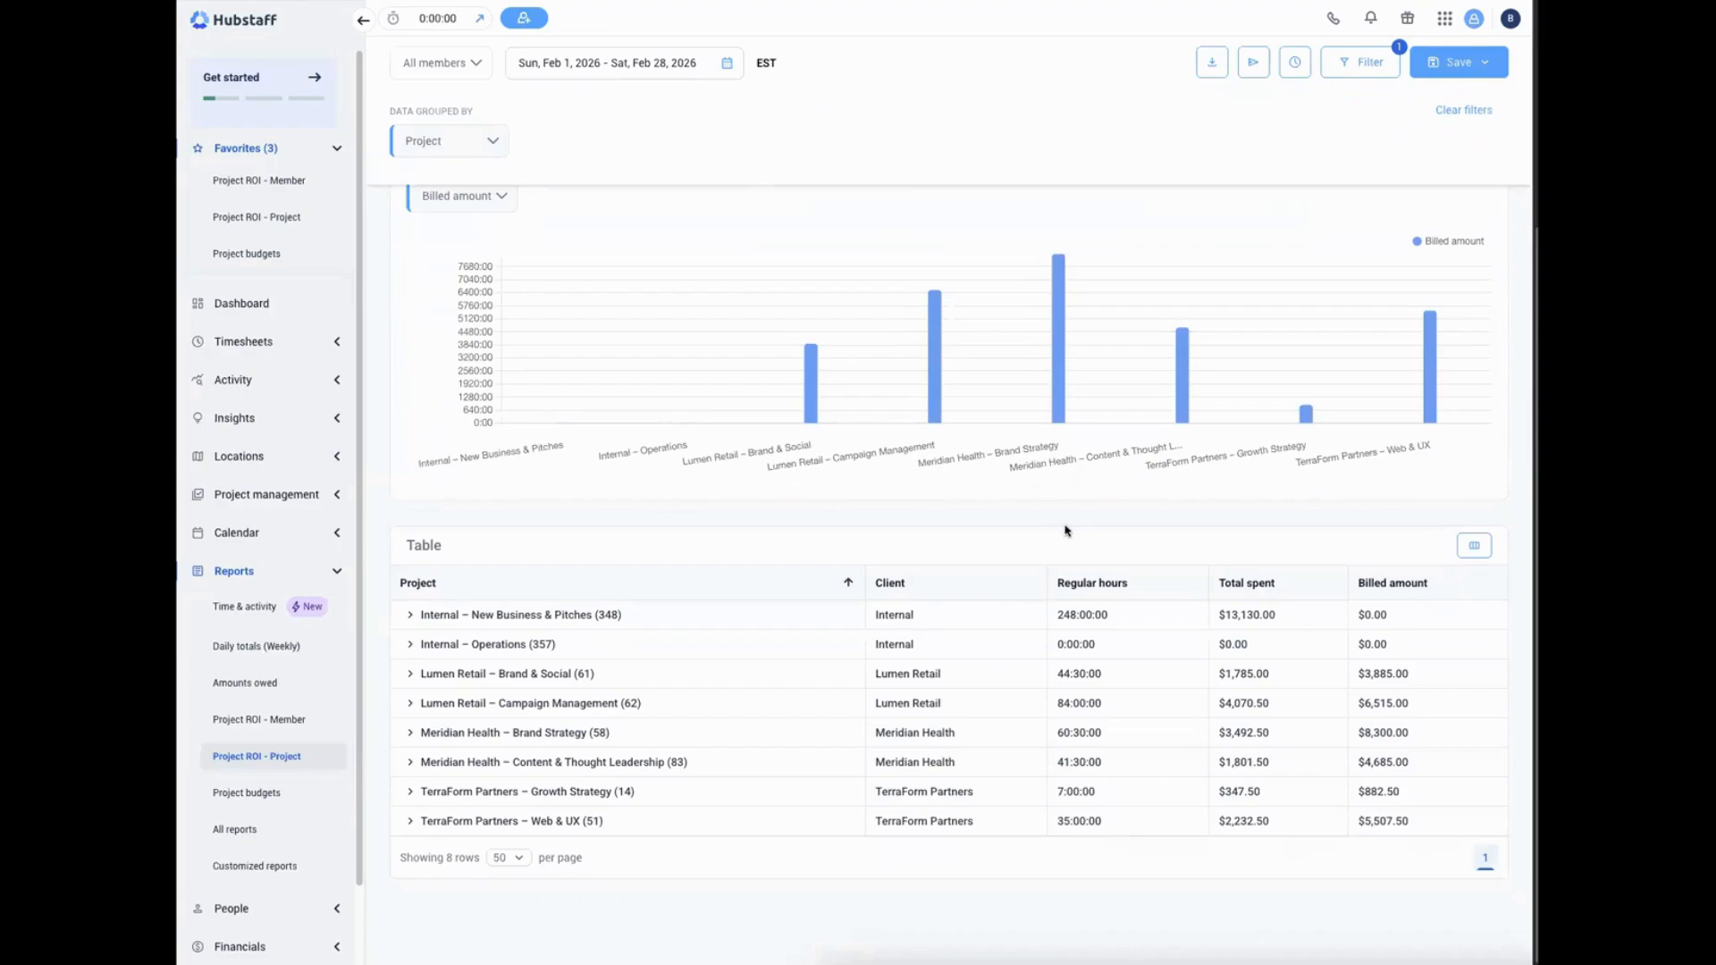
pyautogui.moveTo(1058, 382)
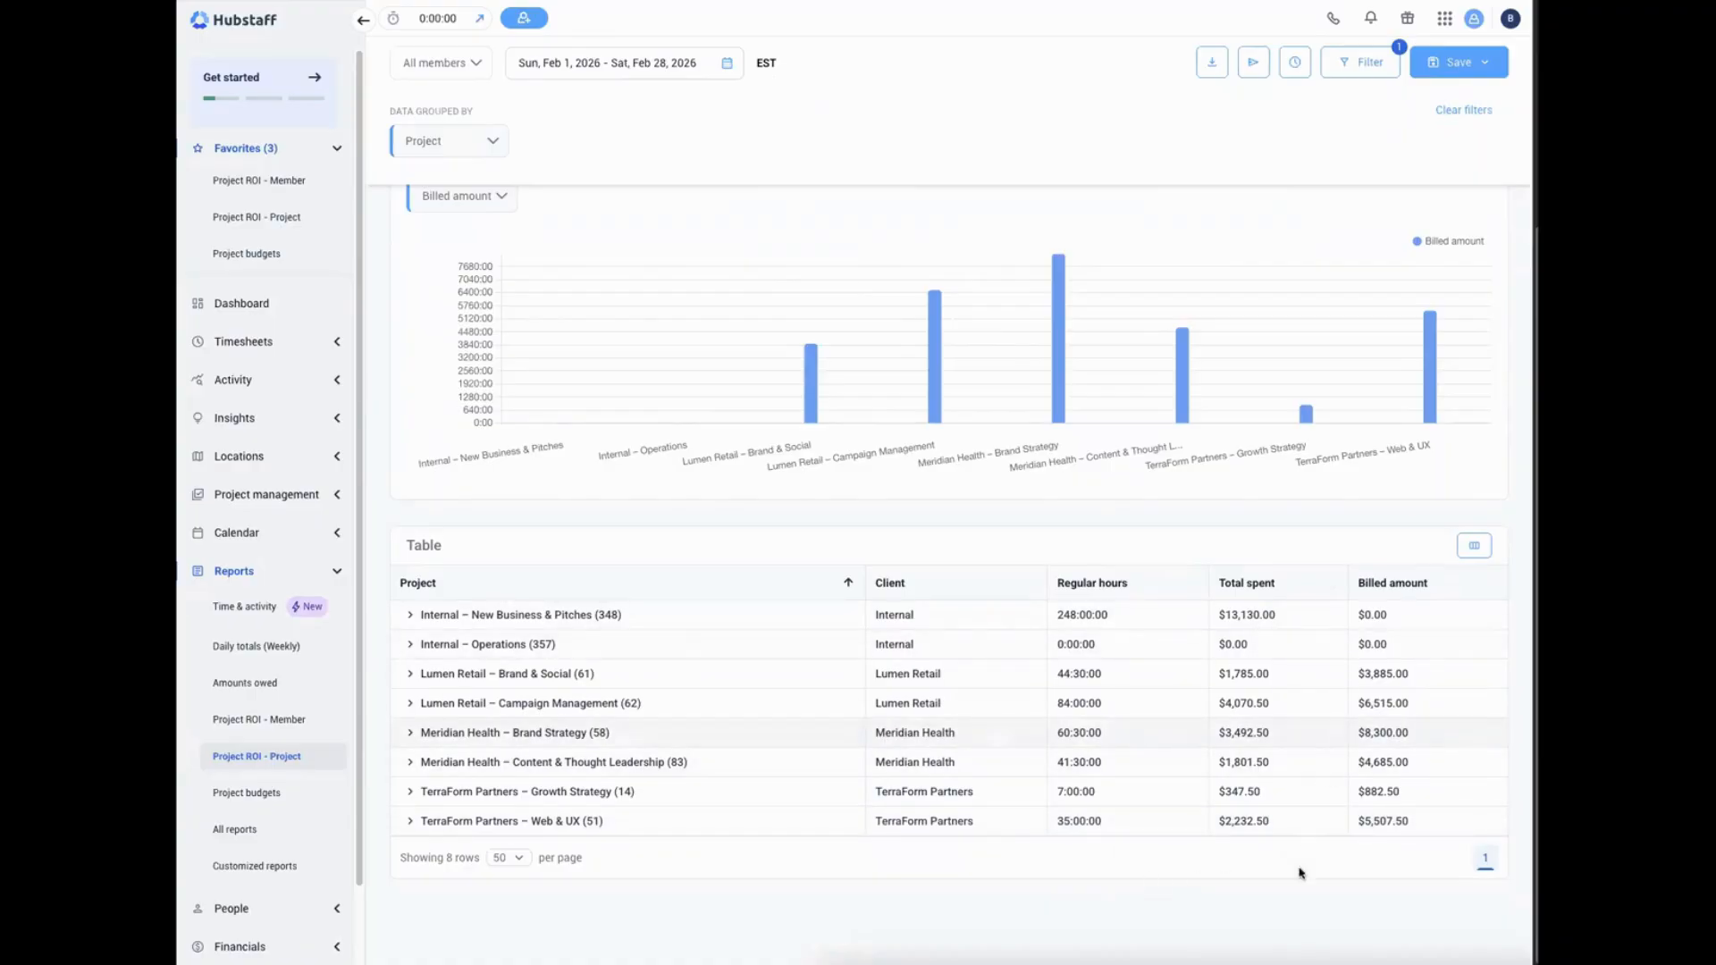
pyautogui.scroll(3, 1036, 725)
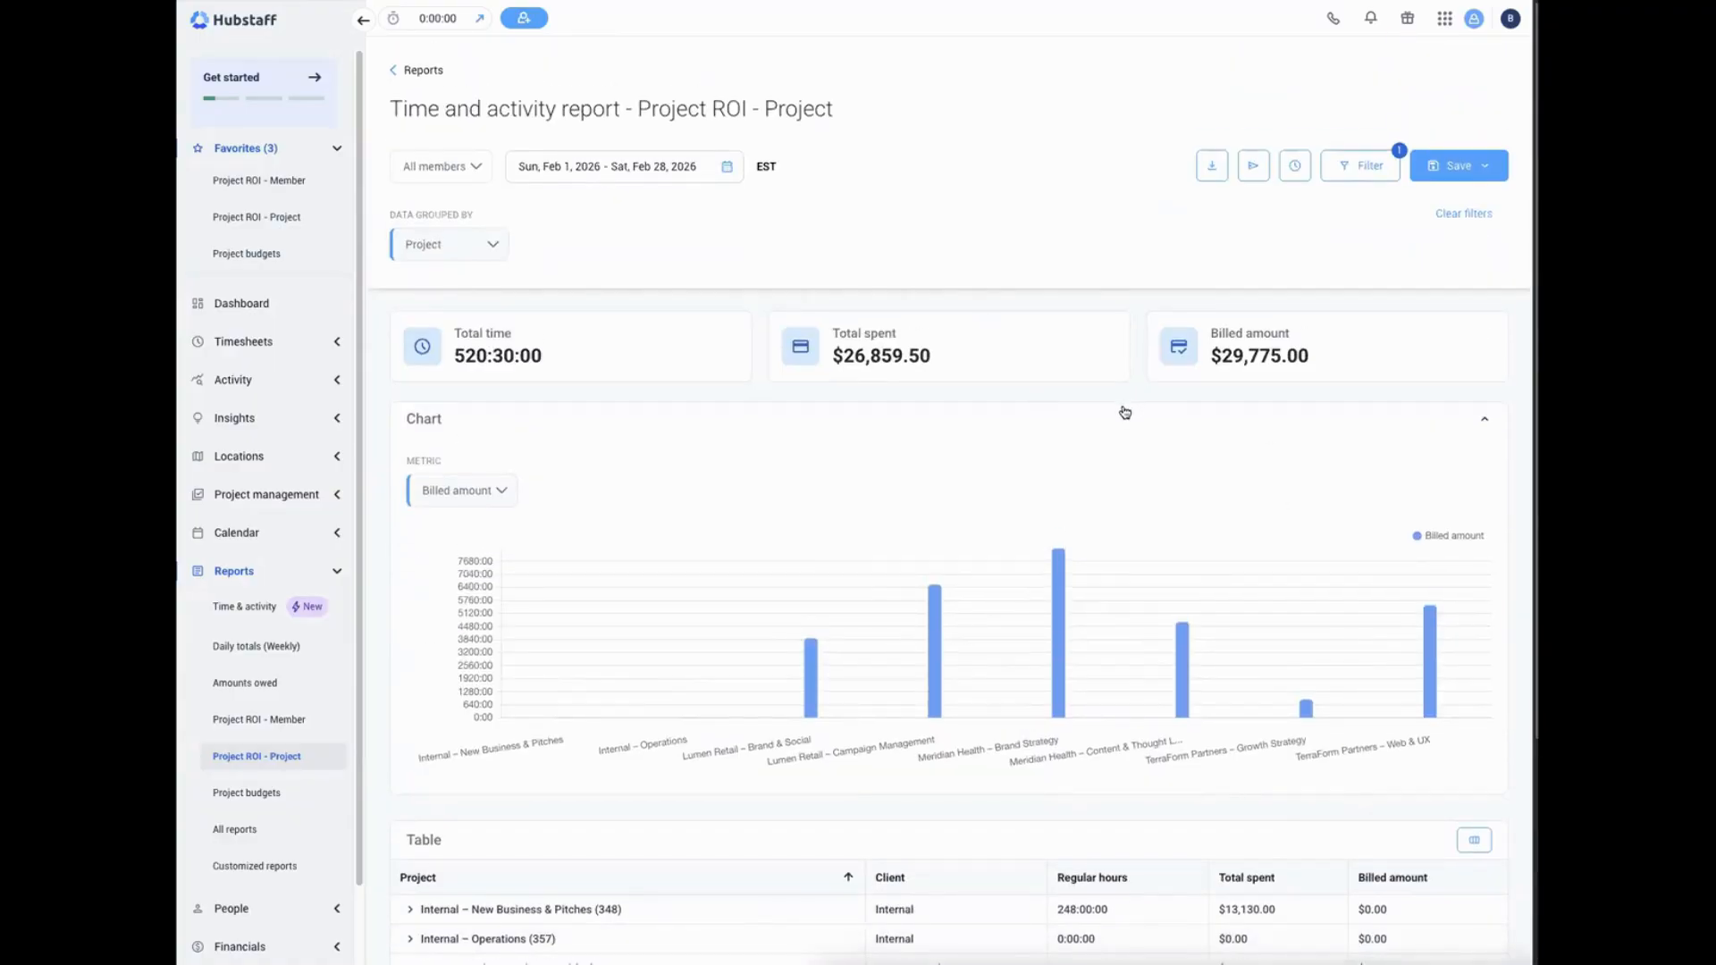
pyautogui.scroll(-1, 1117, 425)
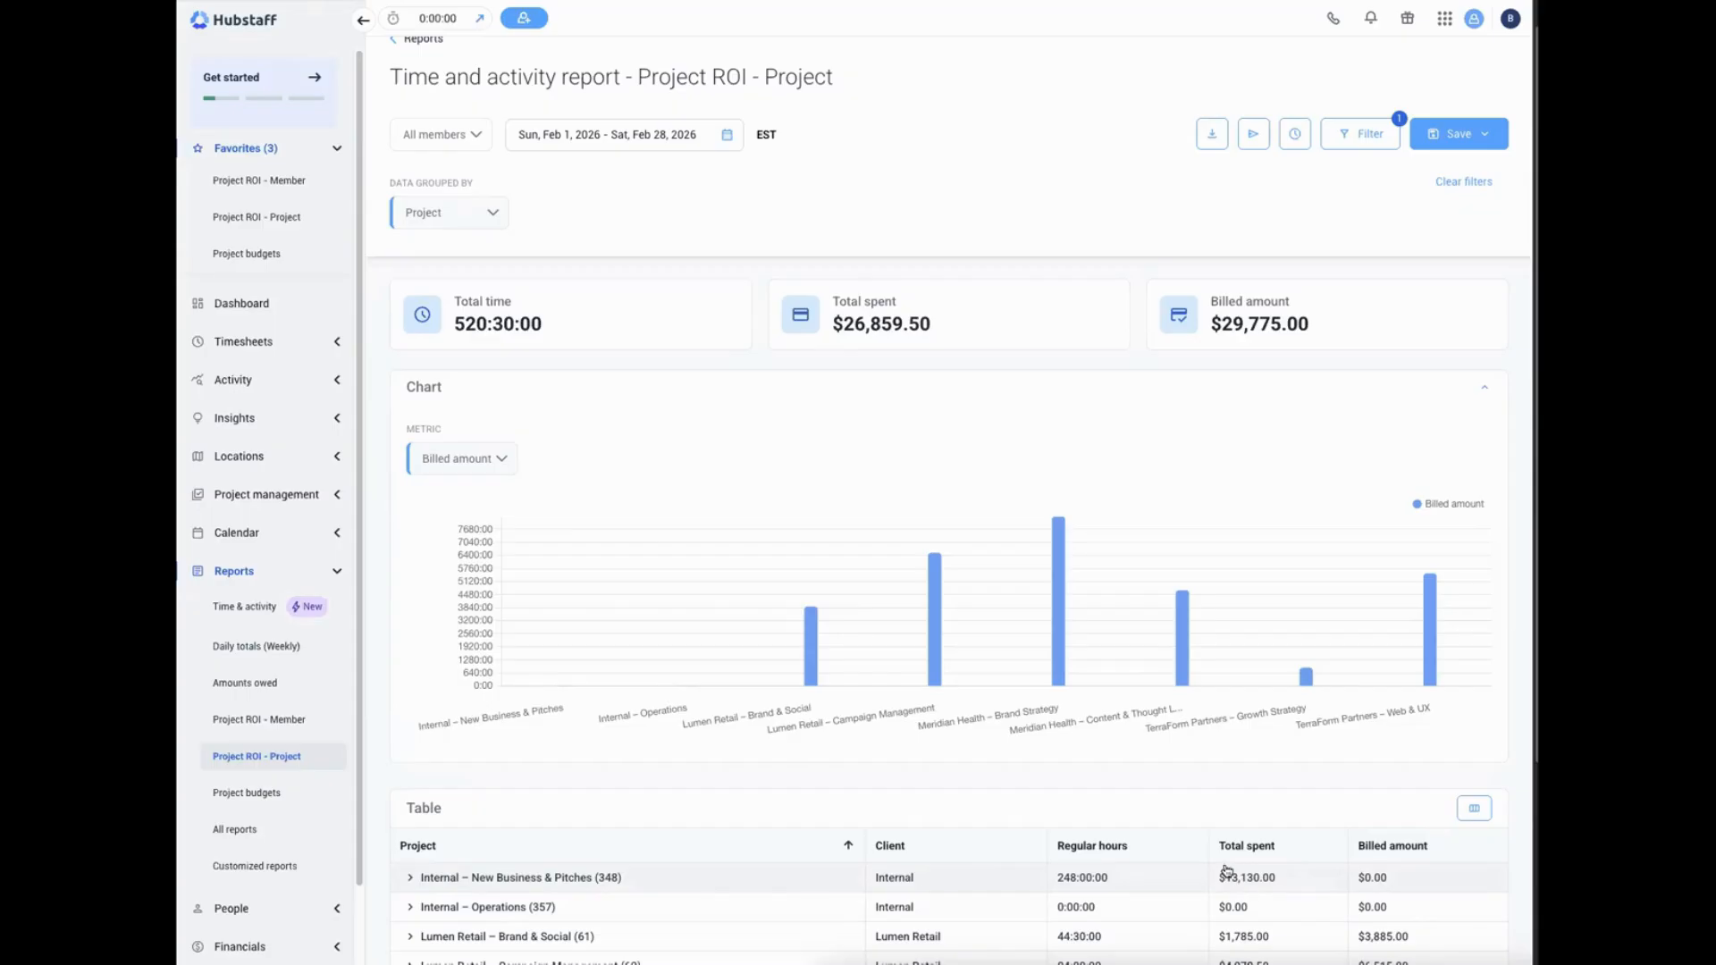
pyautogui.scroll(1, 1152, 777)
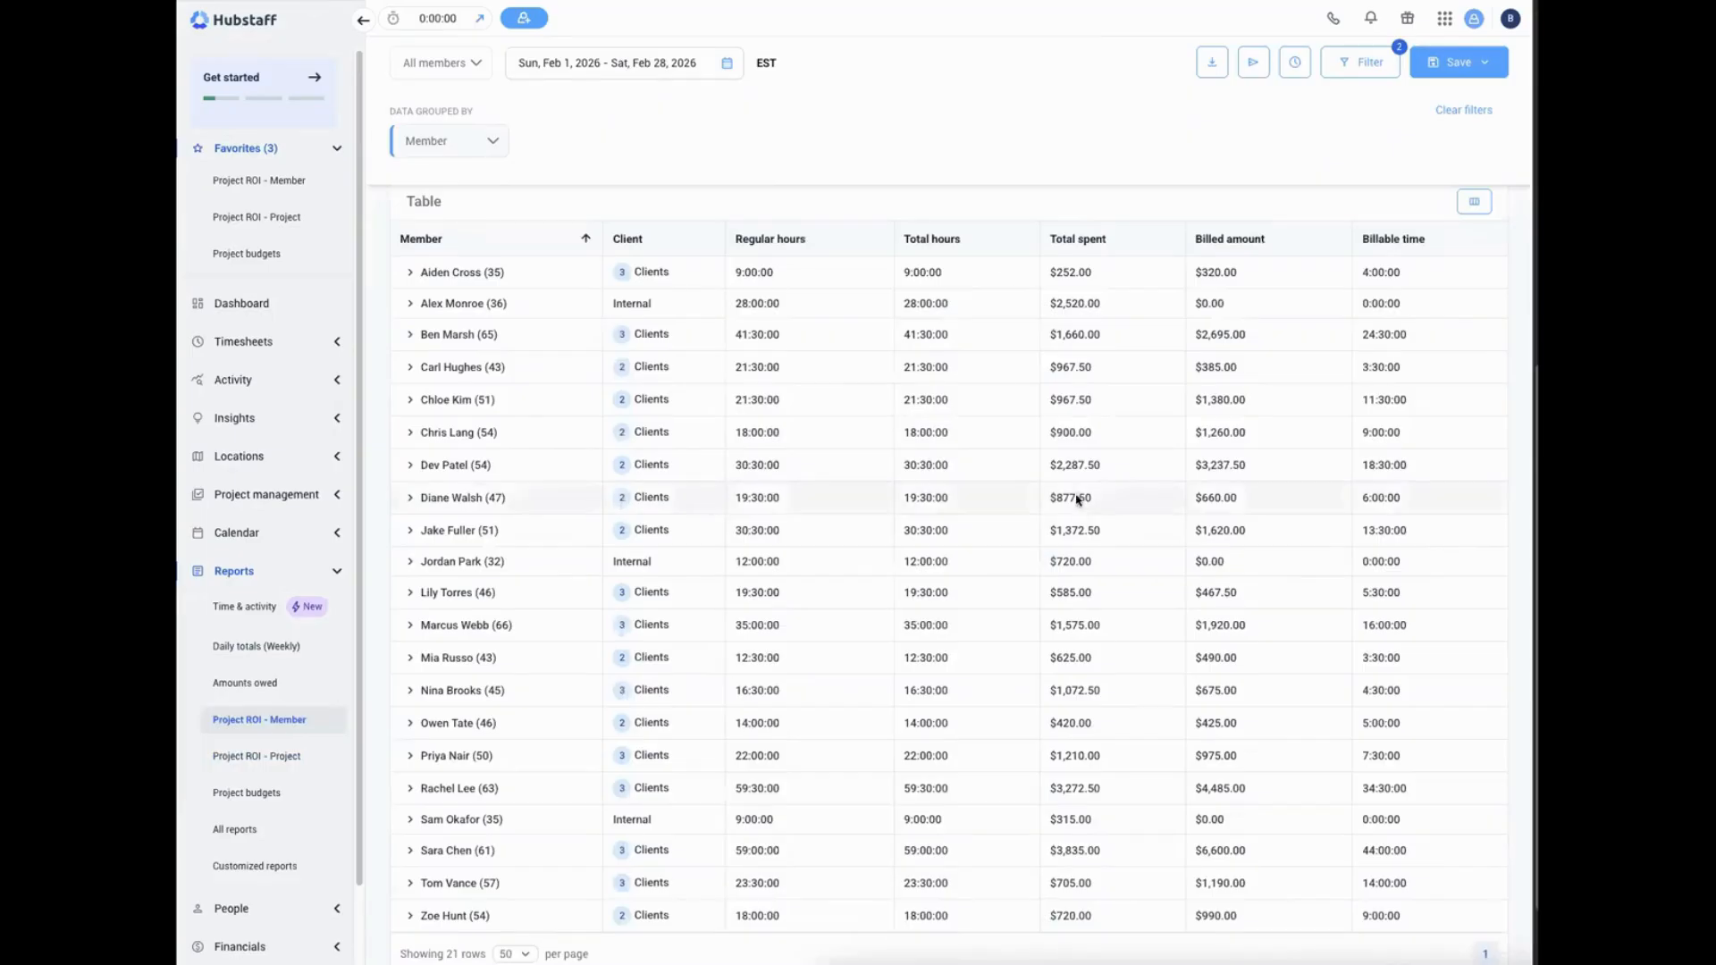
# Examine the February 2026 Project ROI - Member report, covering its totals, billable time chart and per-member table
pyautogui.scroll(10, 1076, 498)
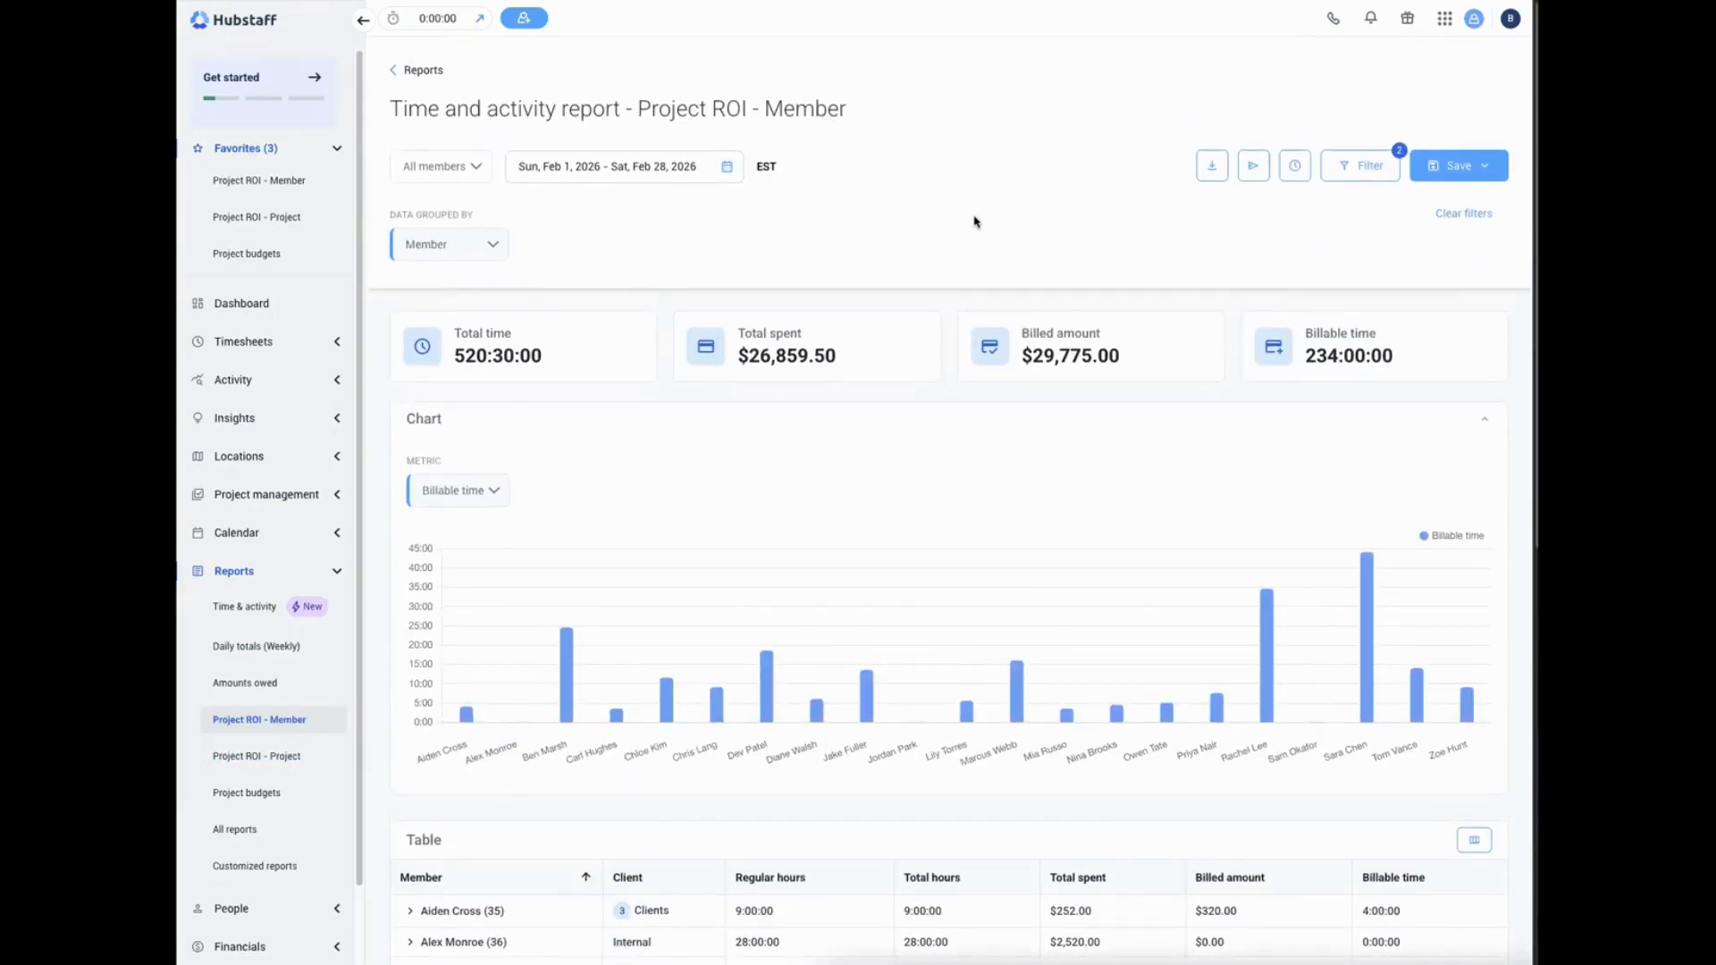
pyautogui.scroll(-1, 973, 223)
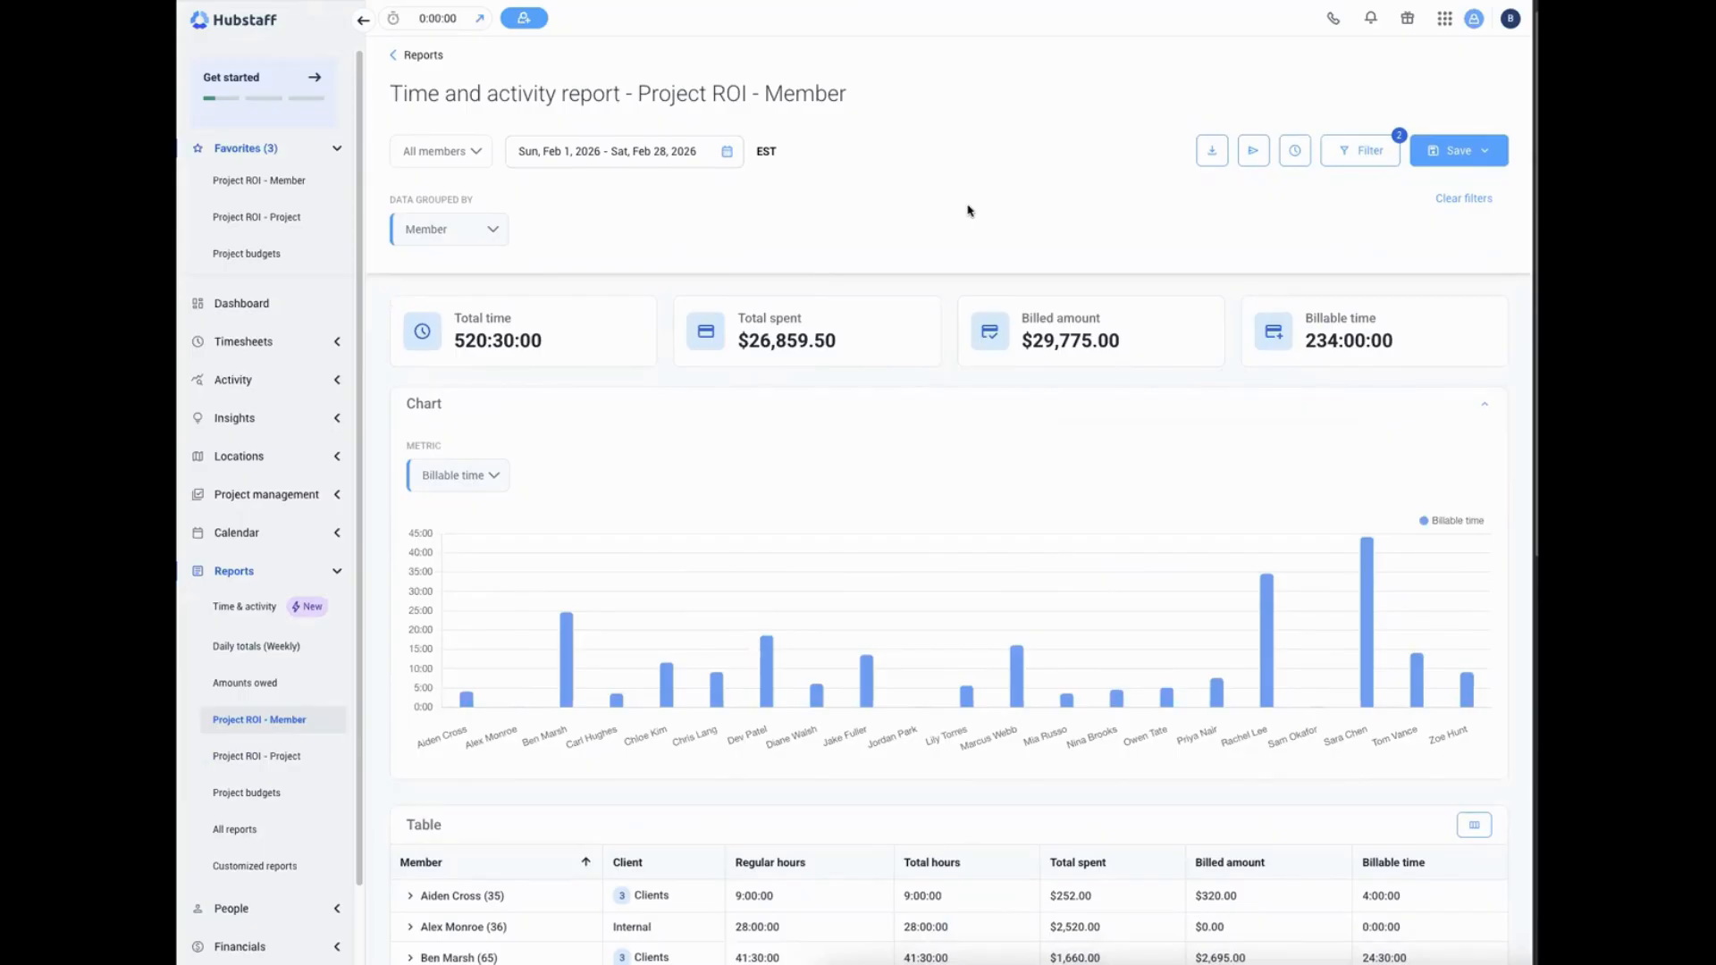
pyautogui.scroll(-1, 881, 237)
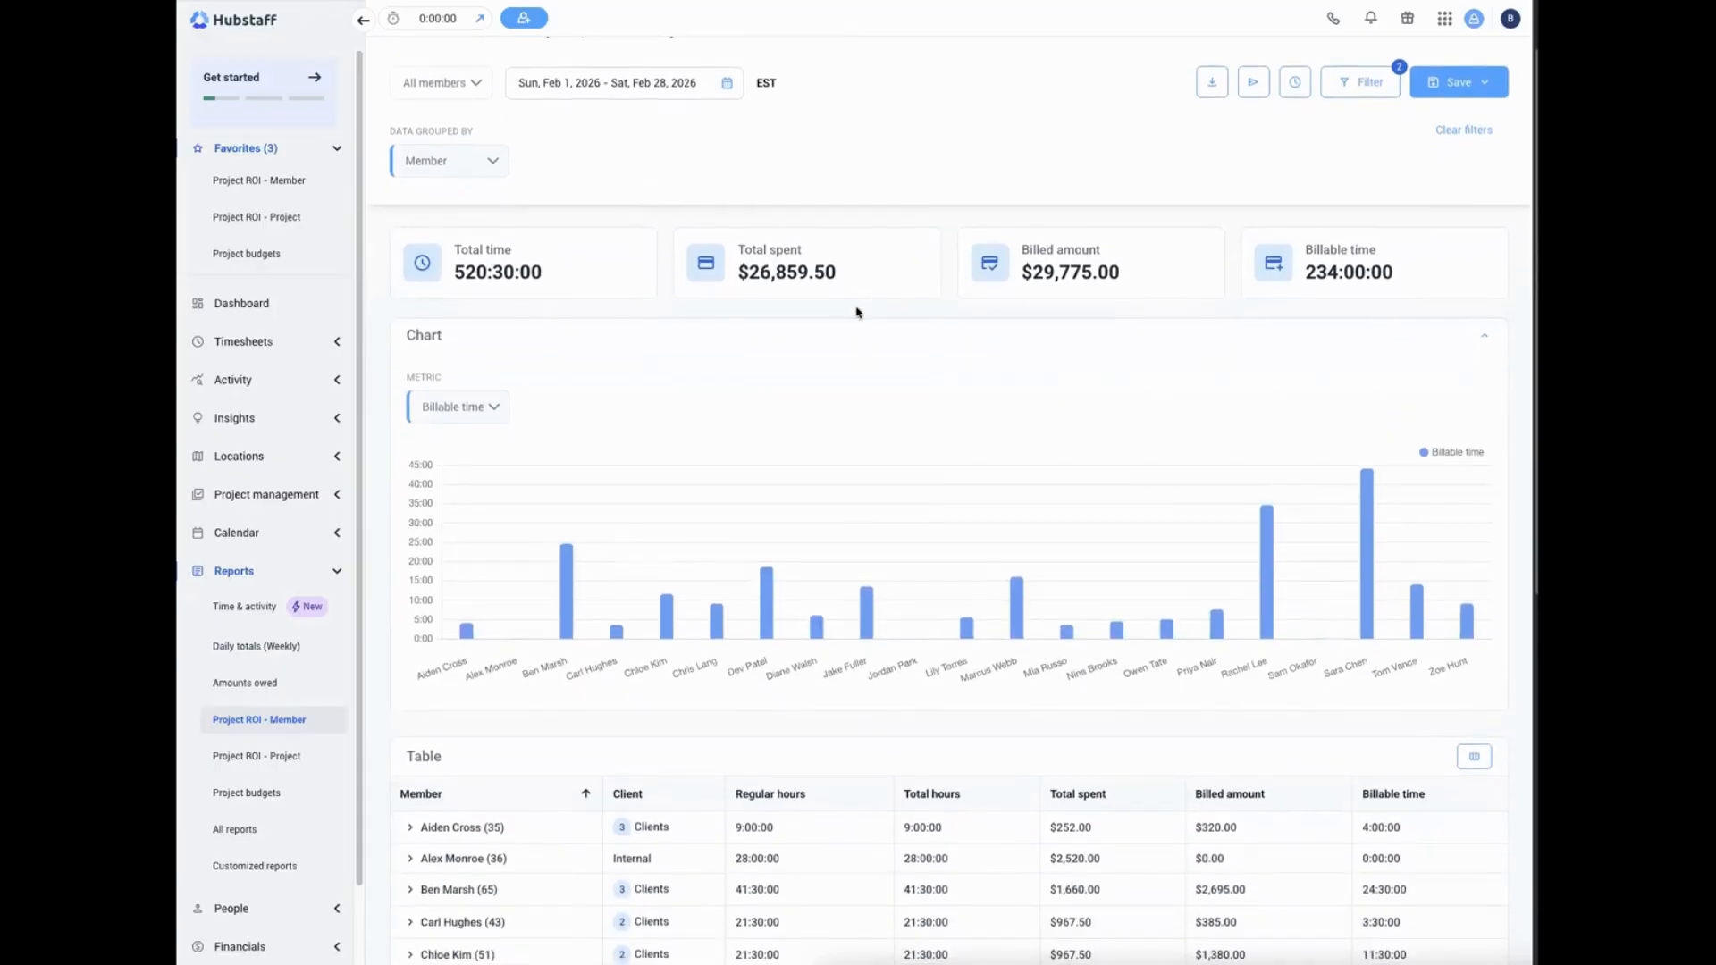
pyautogui.scroll(-1, 856, 313)
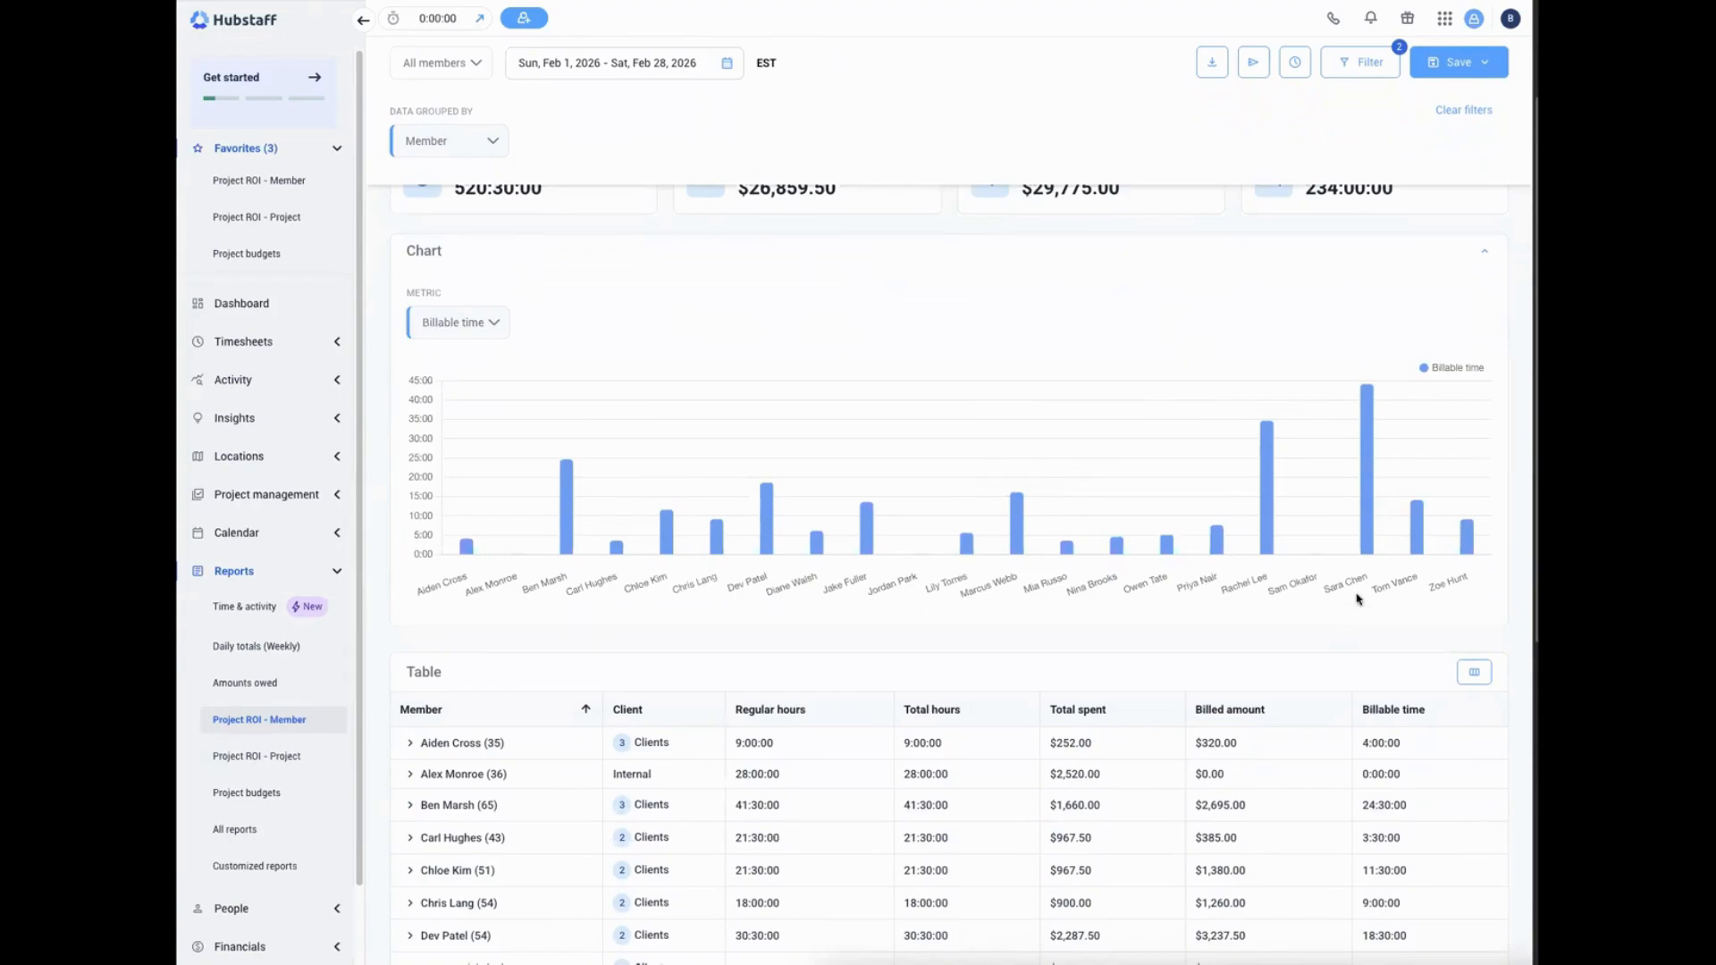
pyautogui.scroll(-1, 1354, 595)
pyautogui.moveTo(1287, 452)
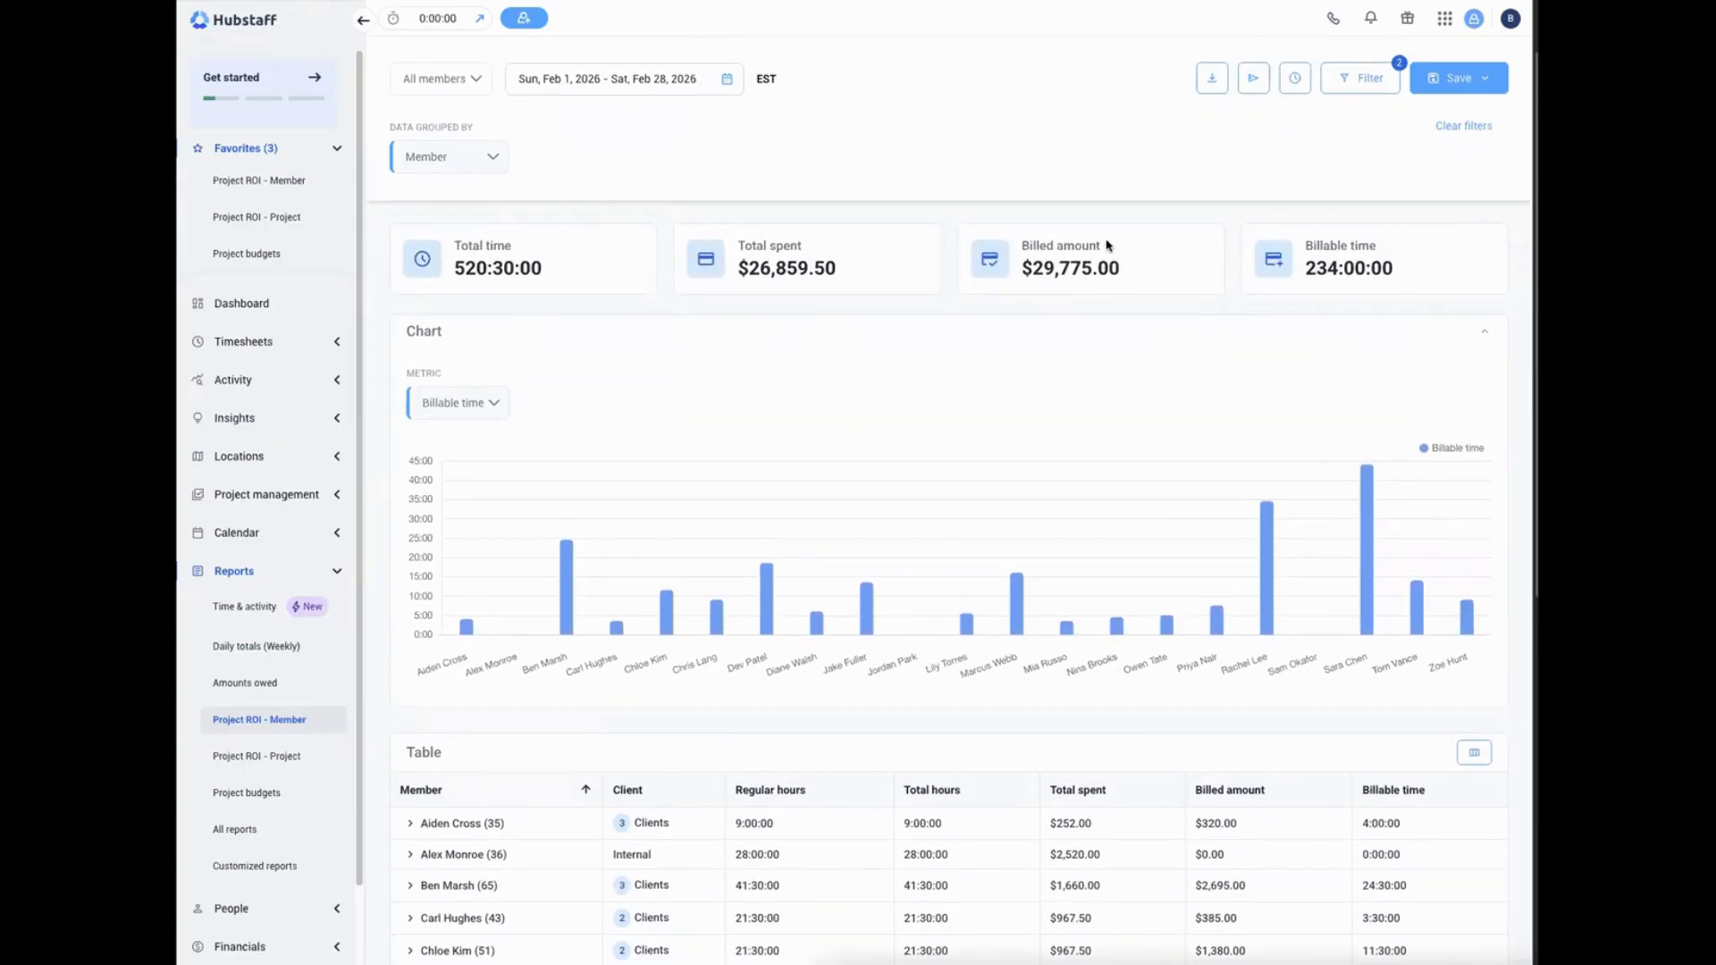
pyautogui.scroll(-4, 1110, 304)
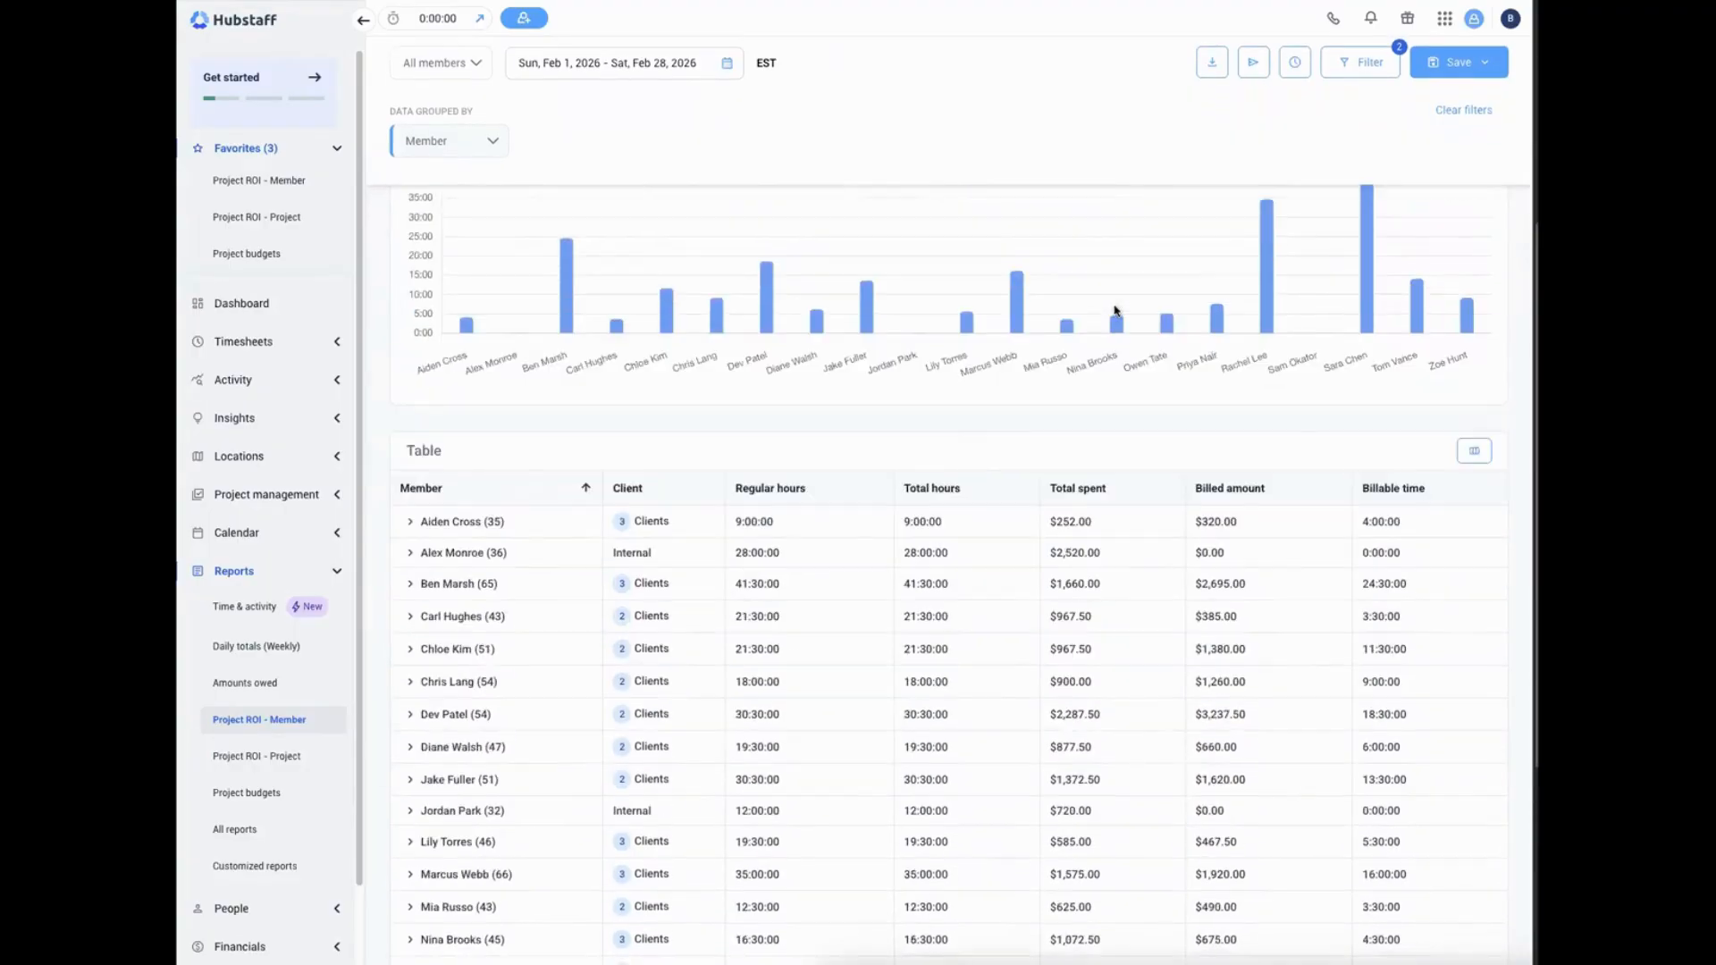
pyautogui.scroll(3, 1230, 393)
pyautogui.scroll(-5, 1275, 437)
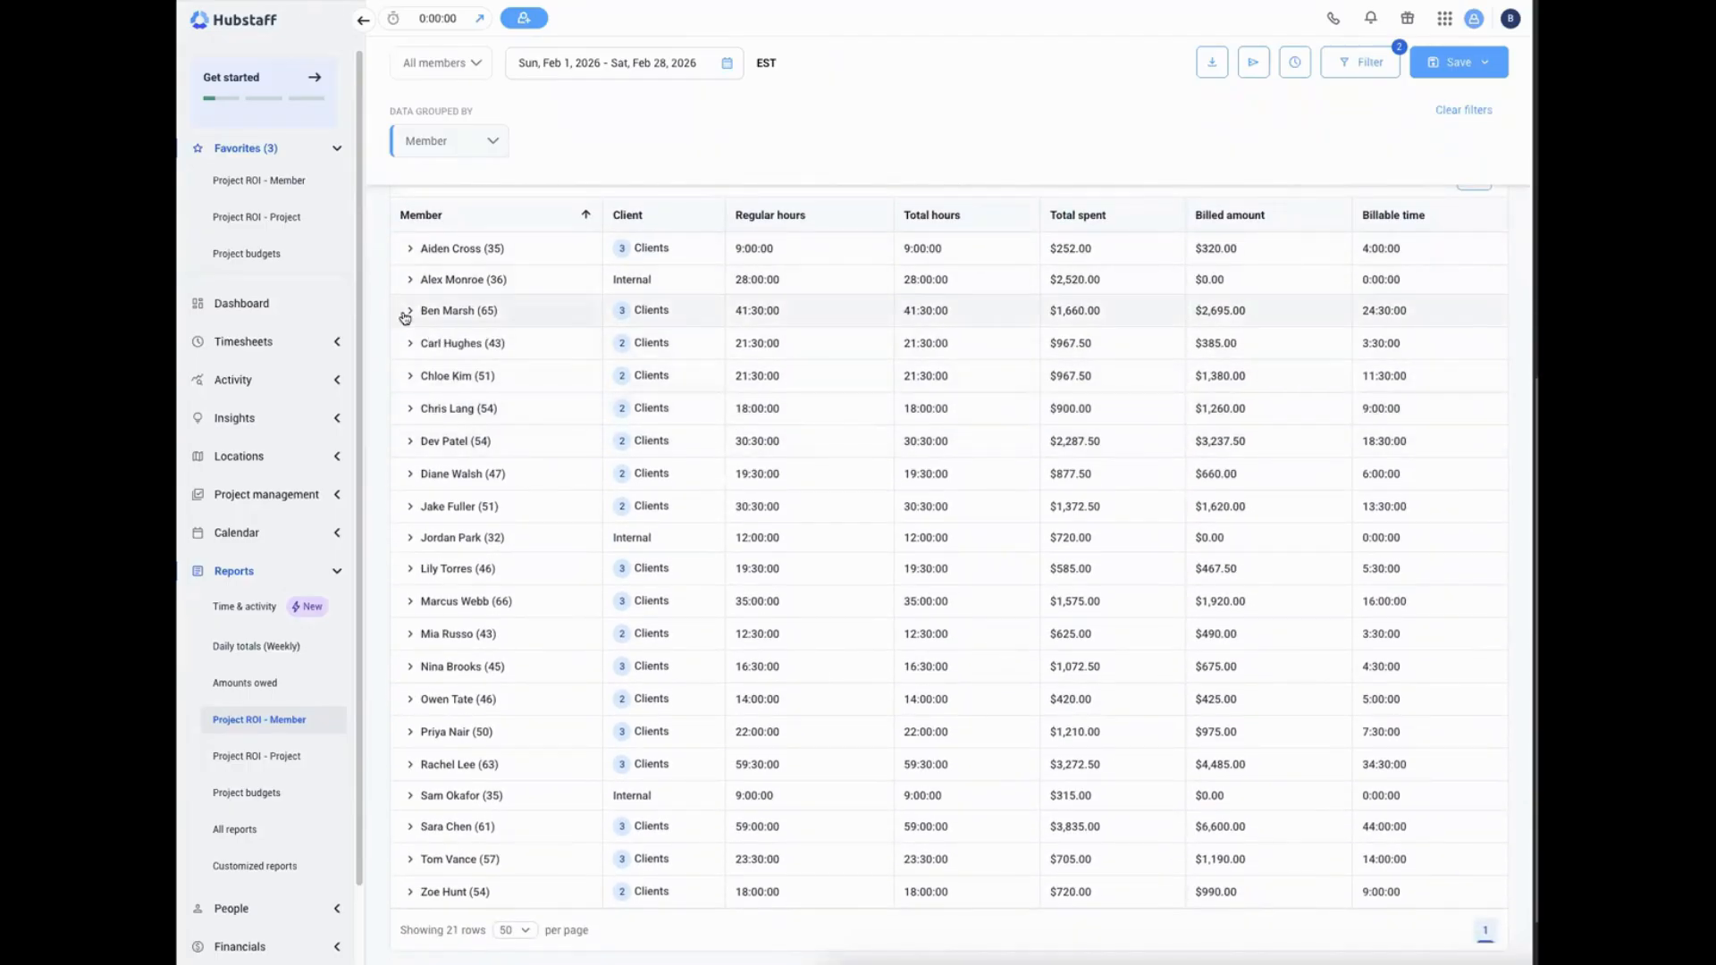
# Inspect the daily breakdown of the first member in the table, collapse it and review all members' spent and billed amounts
pyautogui.click(410, 251)
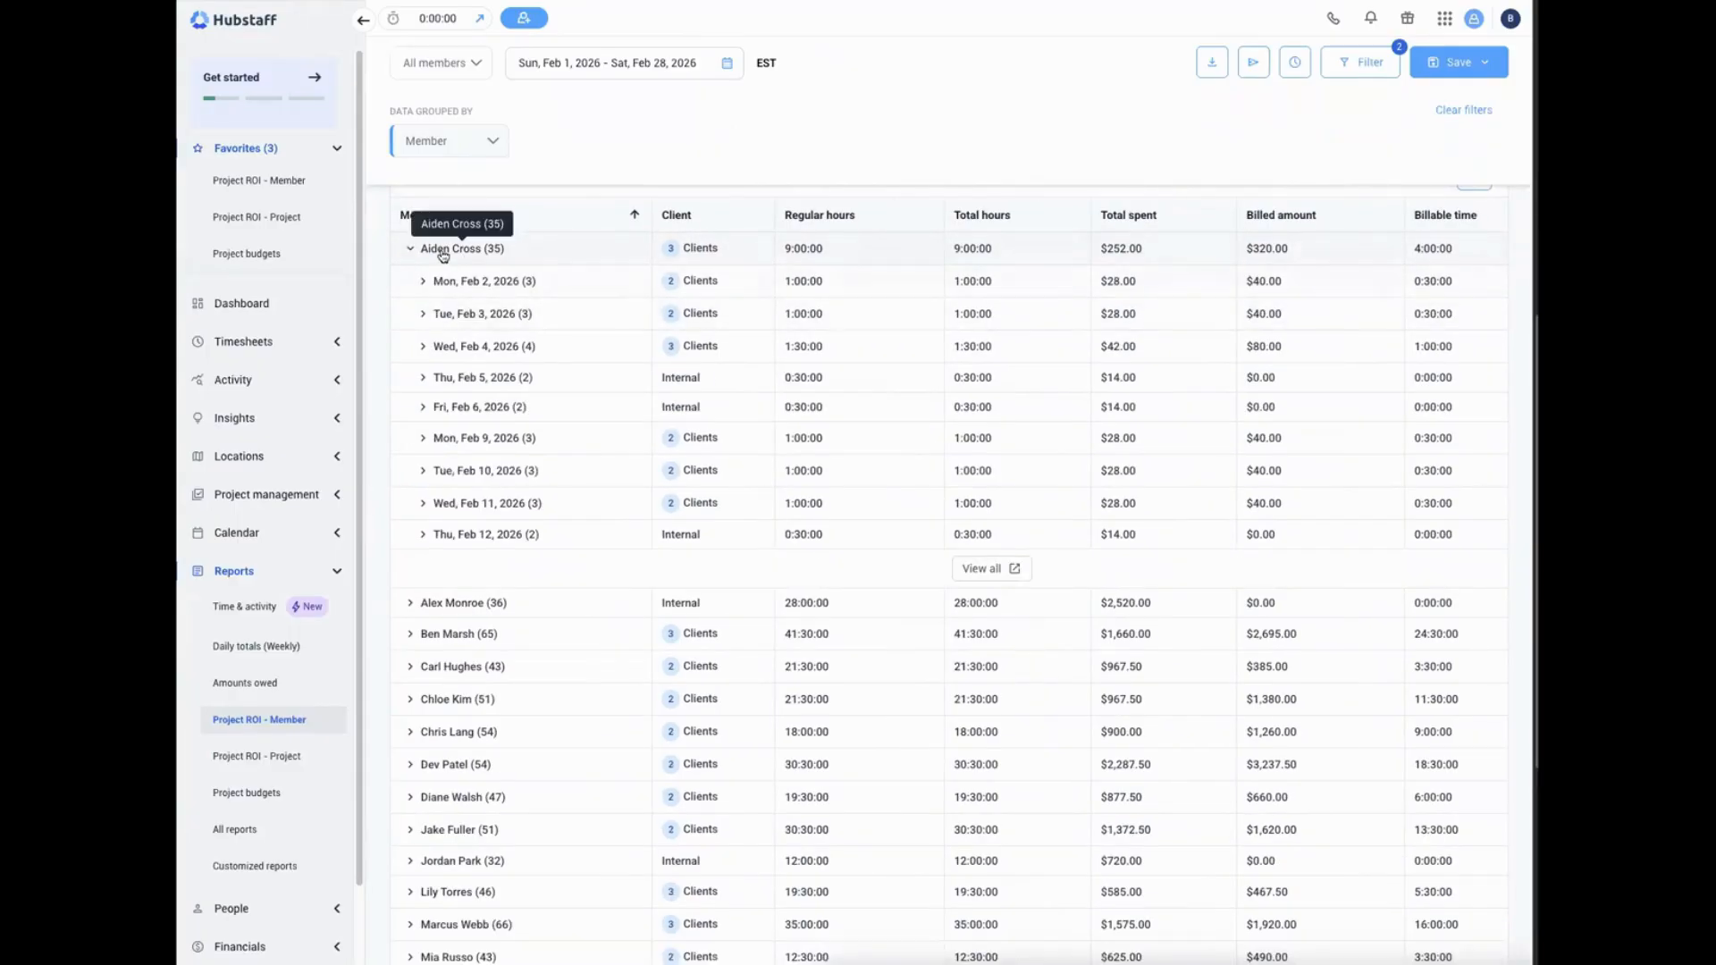
pyautogui.click(410, 248)
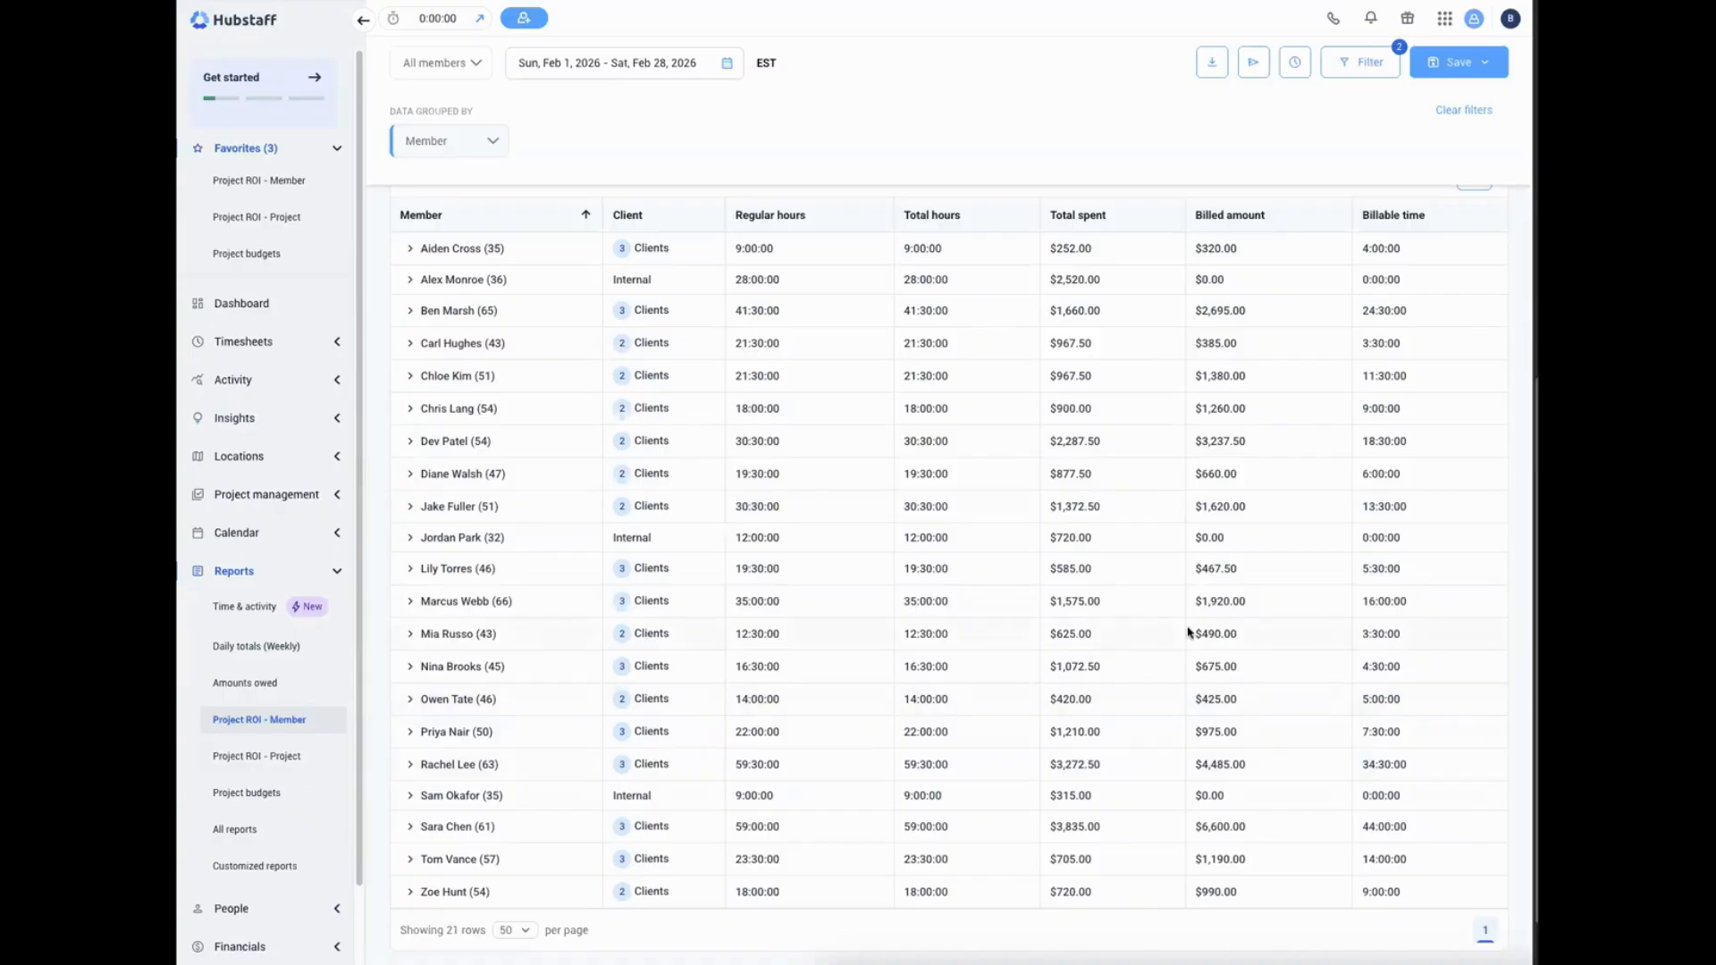
pyautogui.scroll(1, 1108, 562)
pyautogui.scroll(-1, 1085, 560)
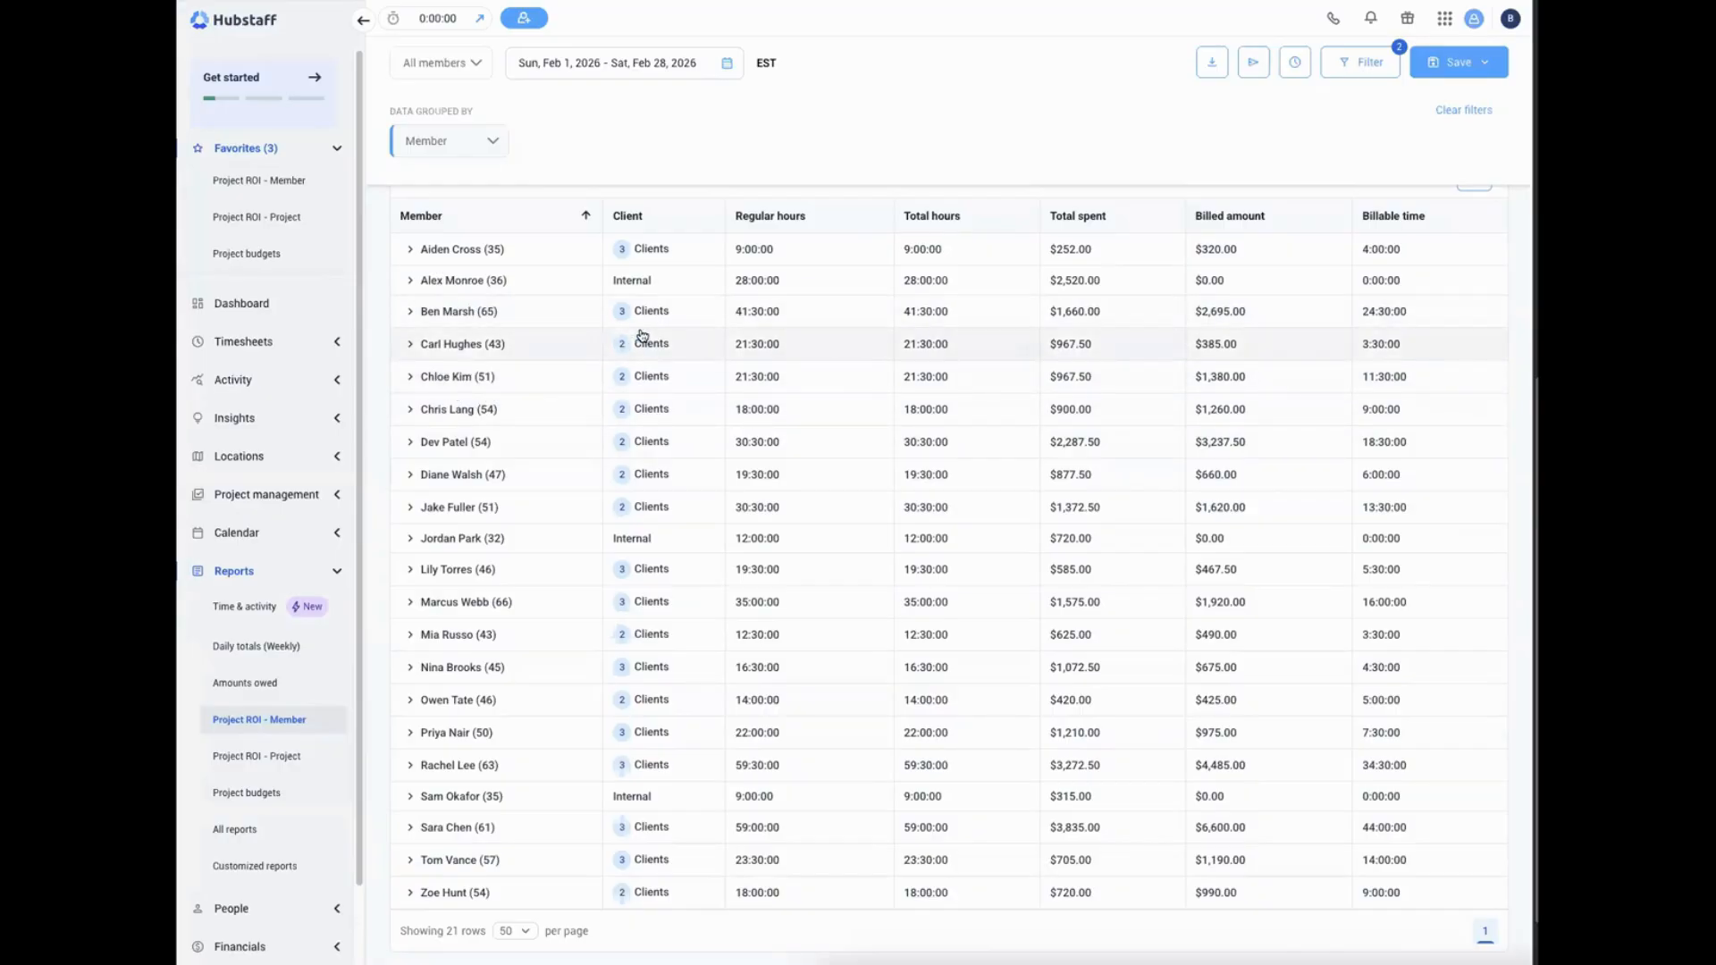
pyautogui.scroll(-1, 725, 370)
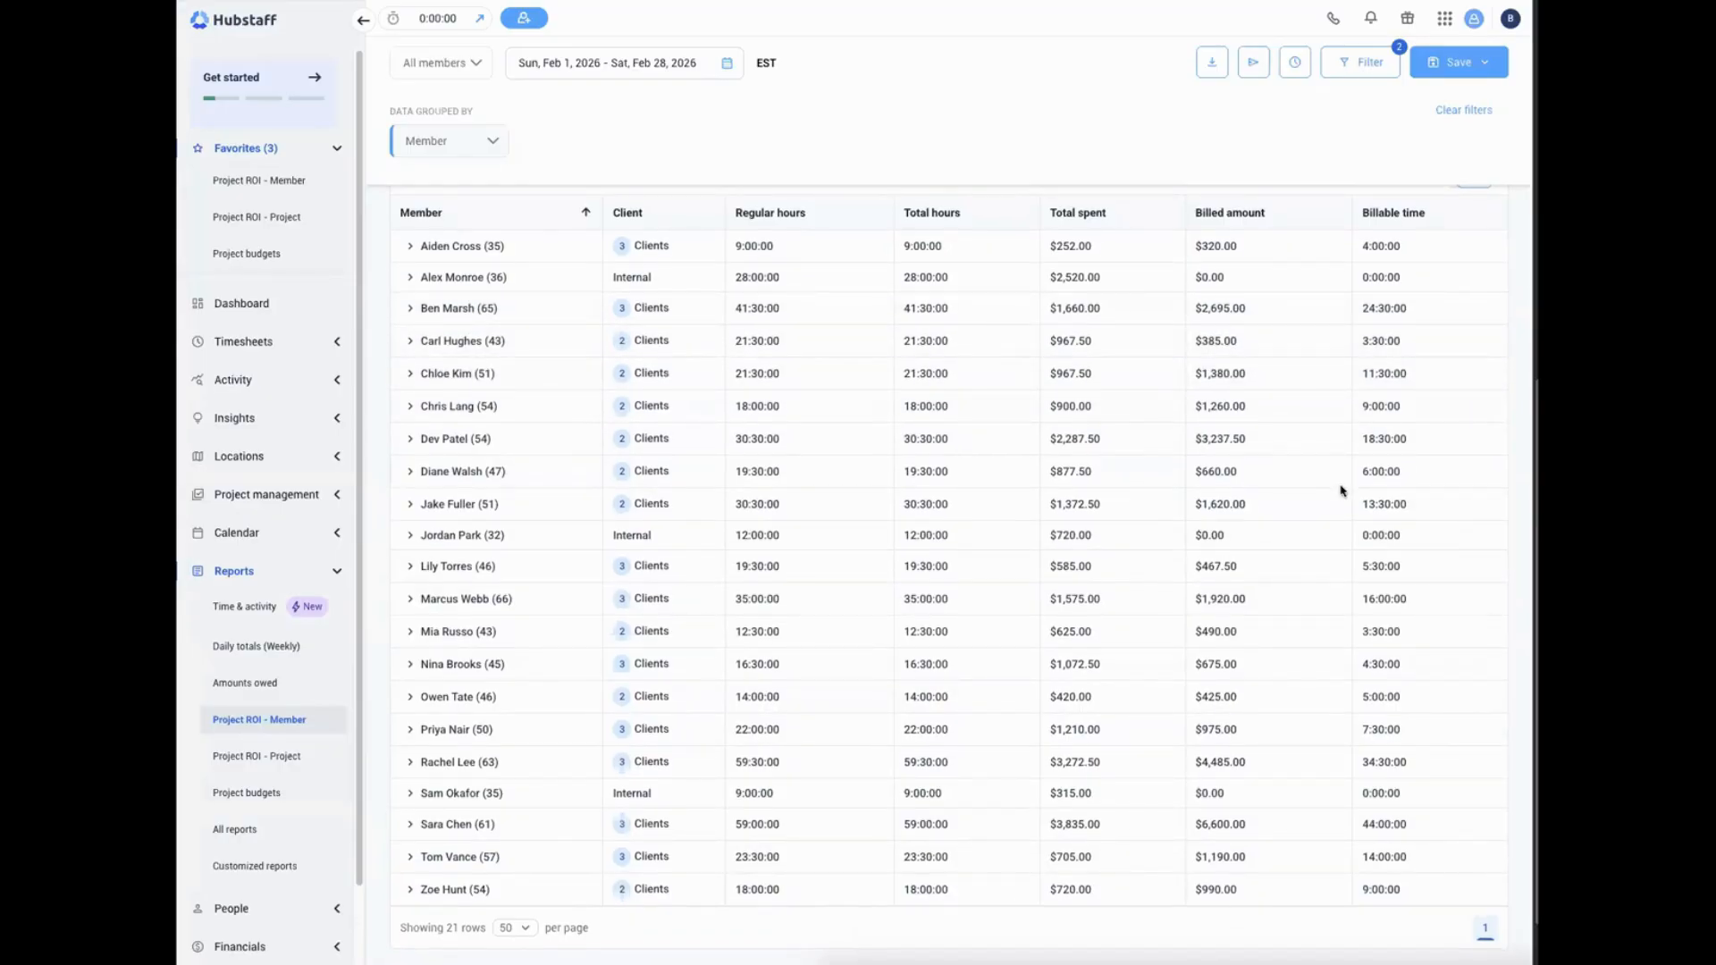
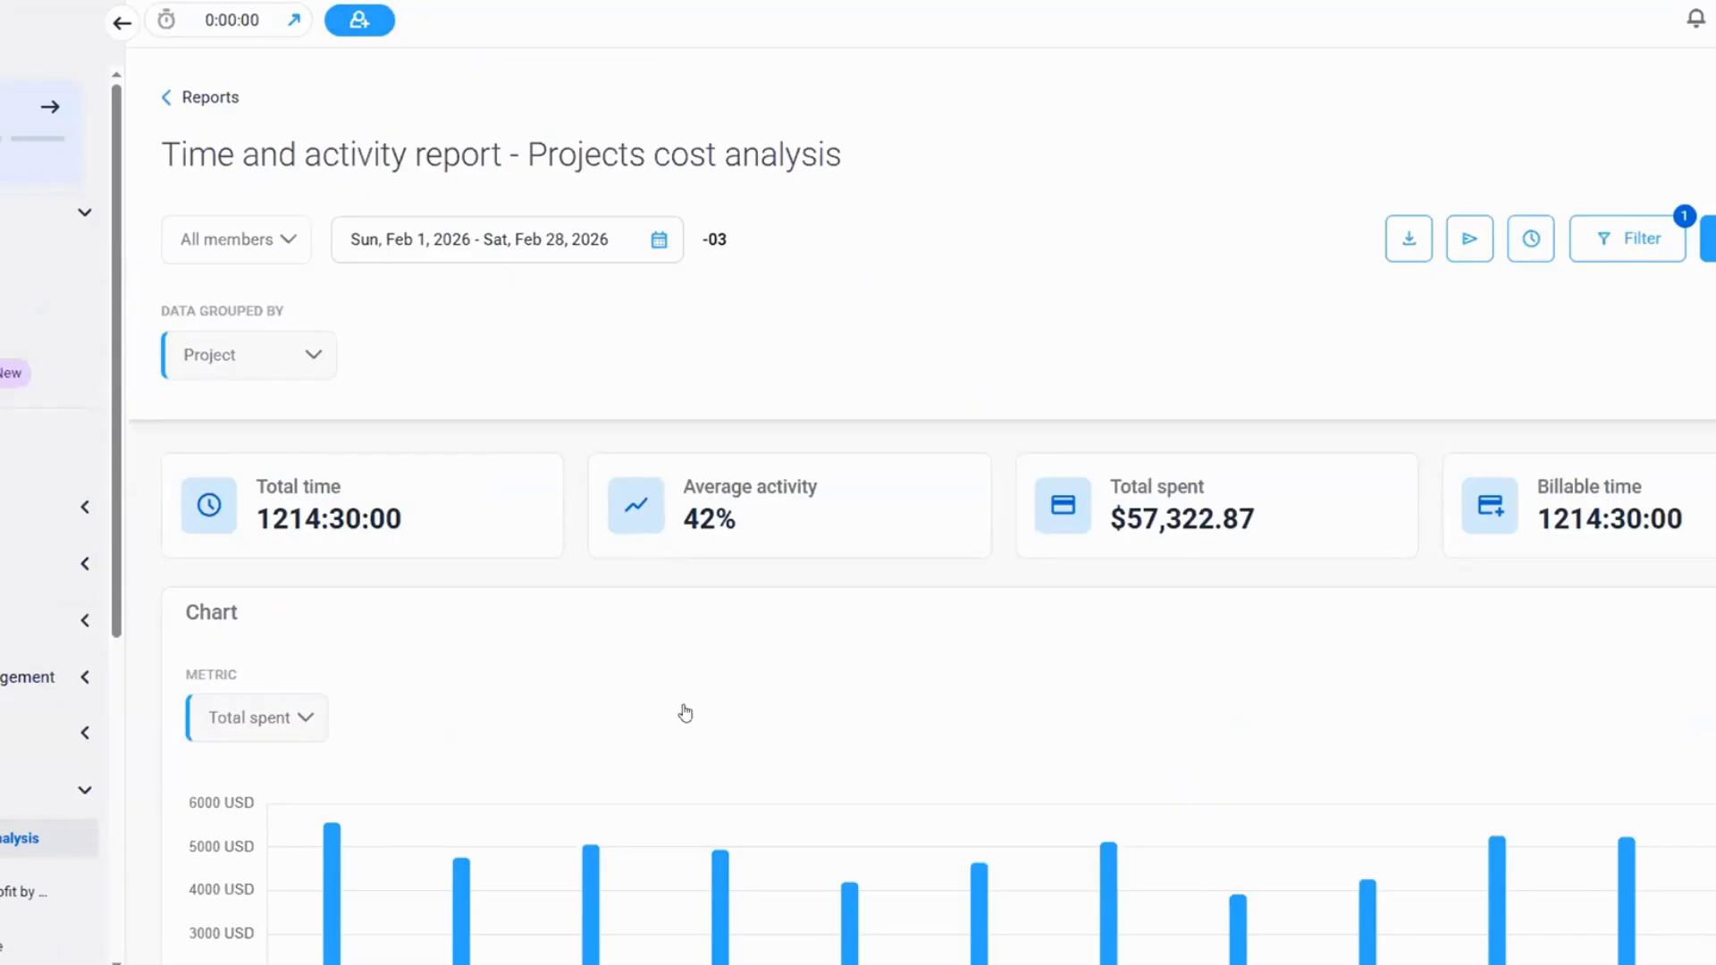
# Review the February 2026 Projects cost analysis report's totals, chart and project table, and look through the columns available for it
pyautogui.scroll(-3, 920, 390)
pyautogui.scroll(3, 920, 390)
pyautogui.scroll(-10, 1501, 384)
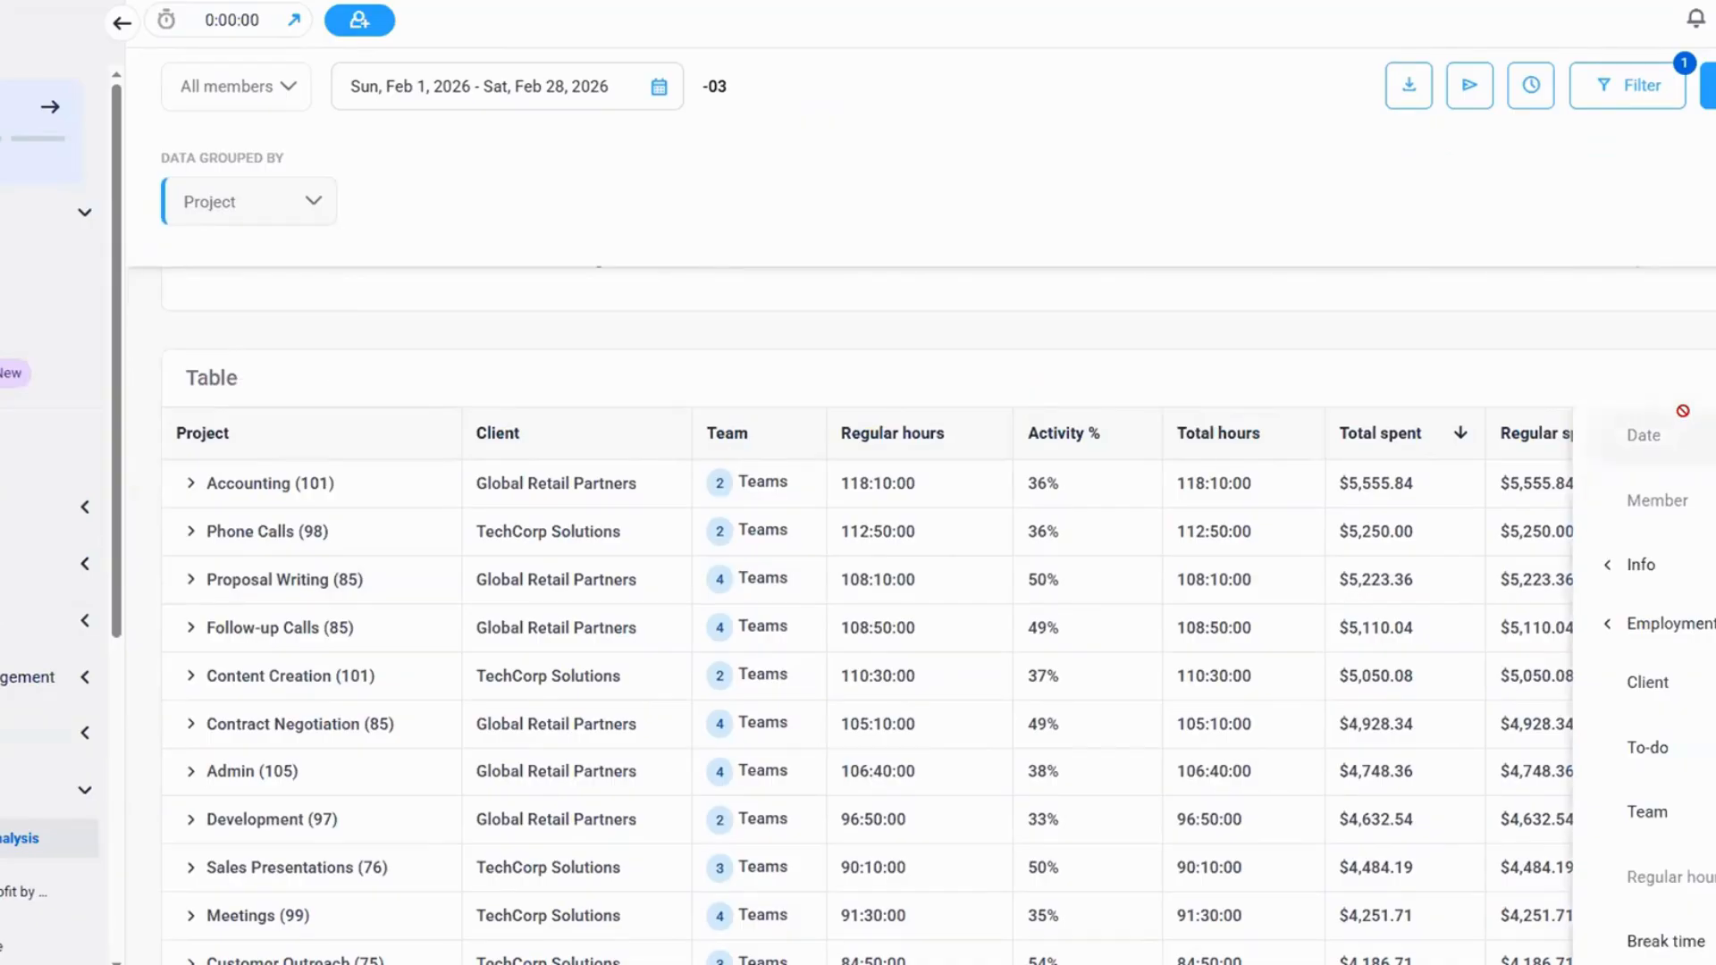
pyautogui.scroll(-5, 1696, 712)
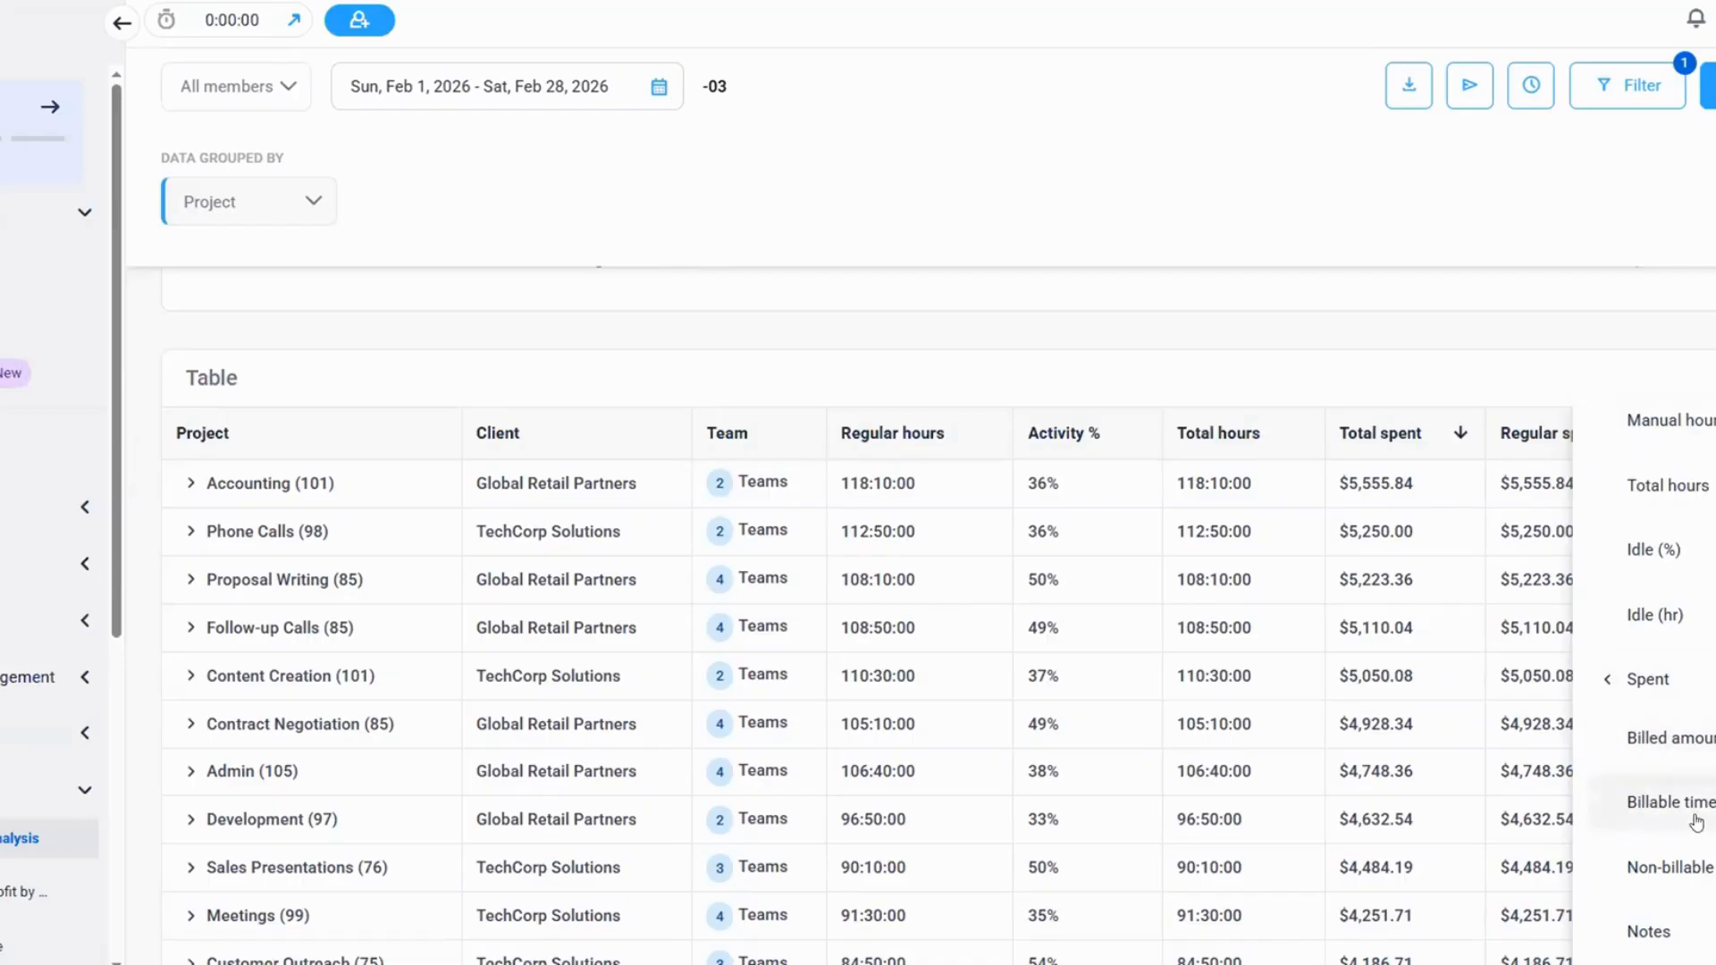
pyautogui.click(1338, 315)
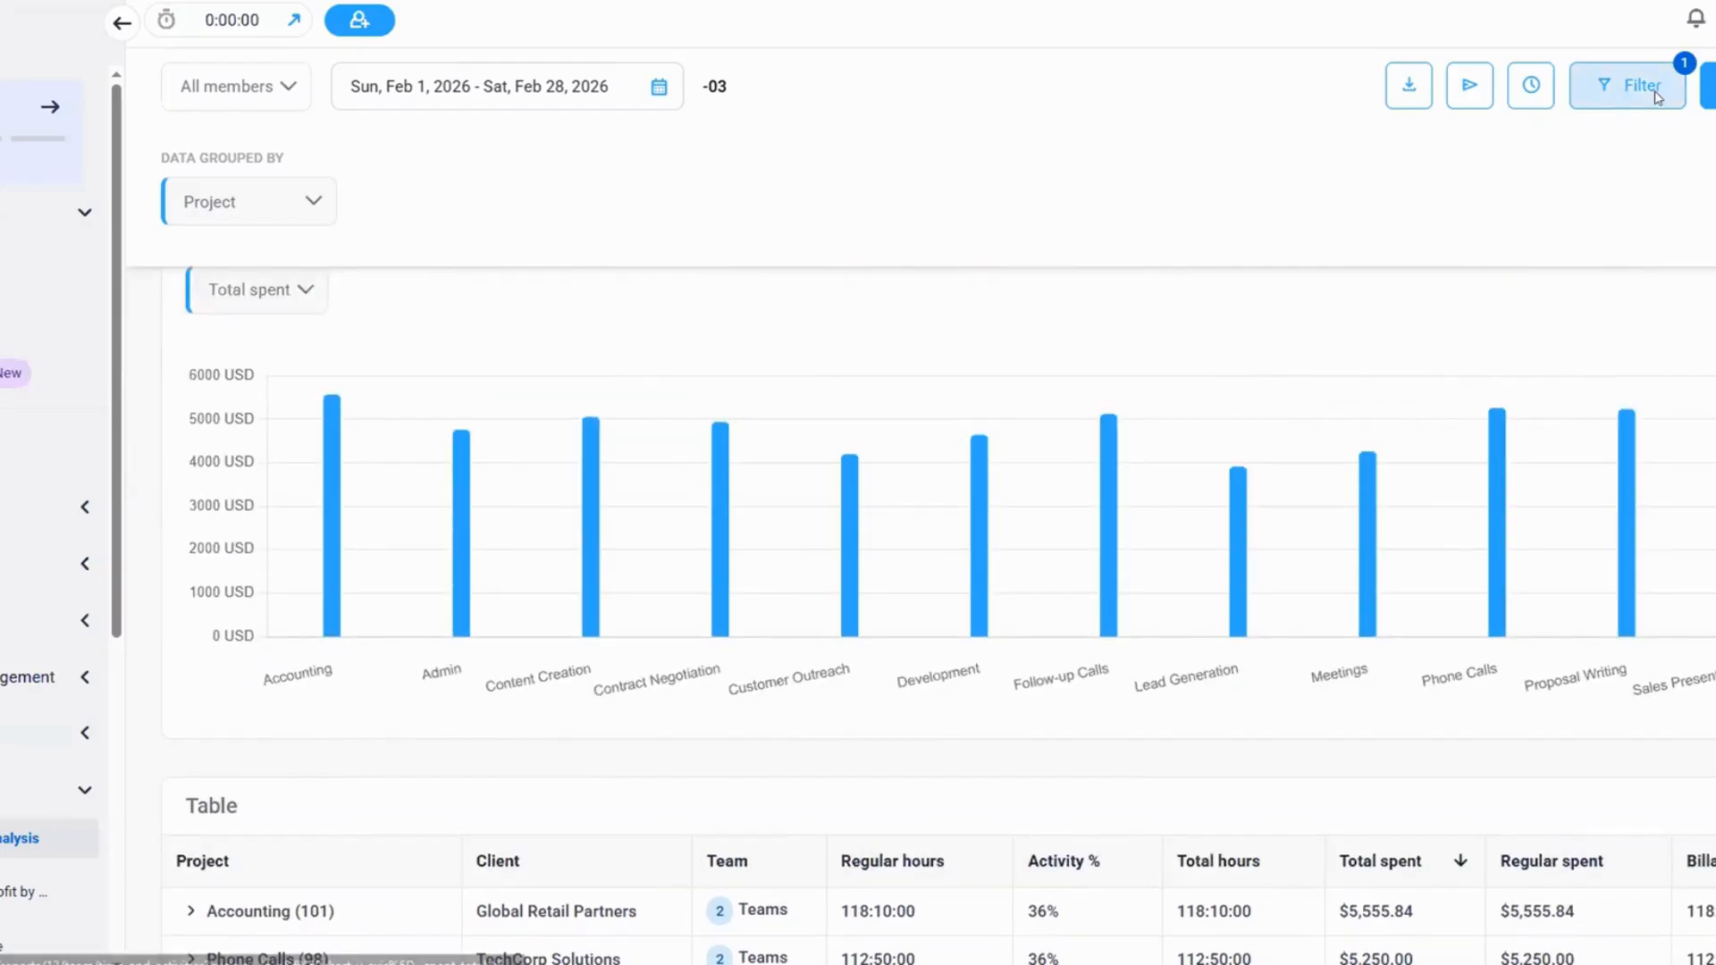
# Add a custom filter to the Projects cost analysis report with Billable time as its metric
pyautogui.click(1655, 97)
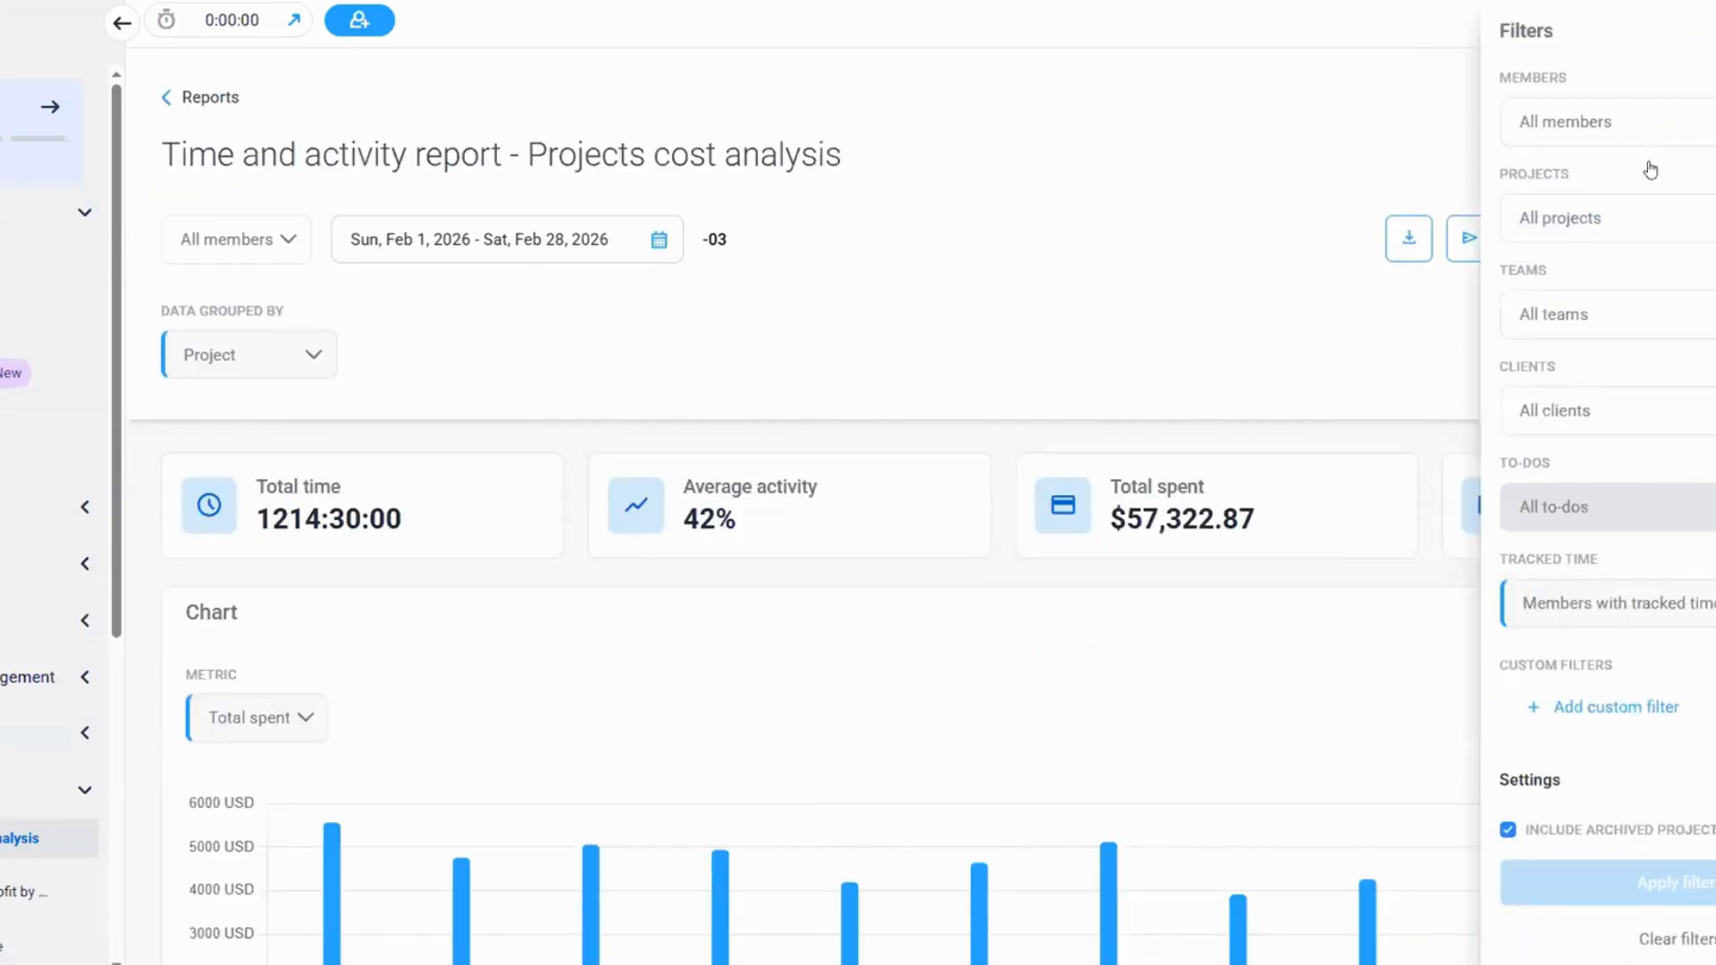
pyautogui.click(1616, 707)
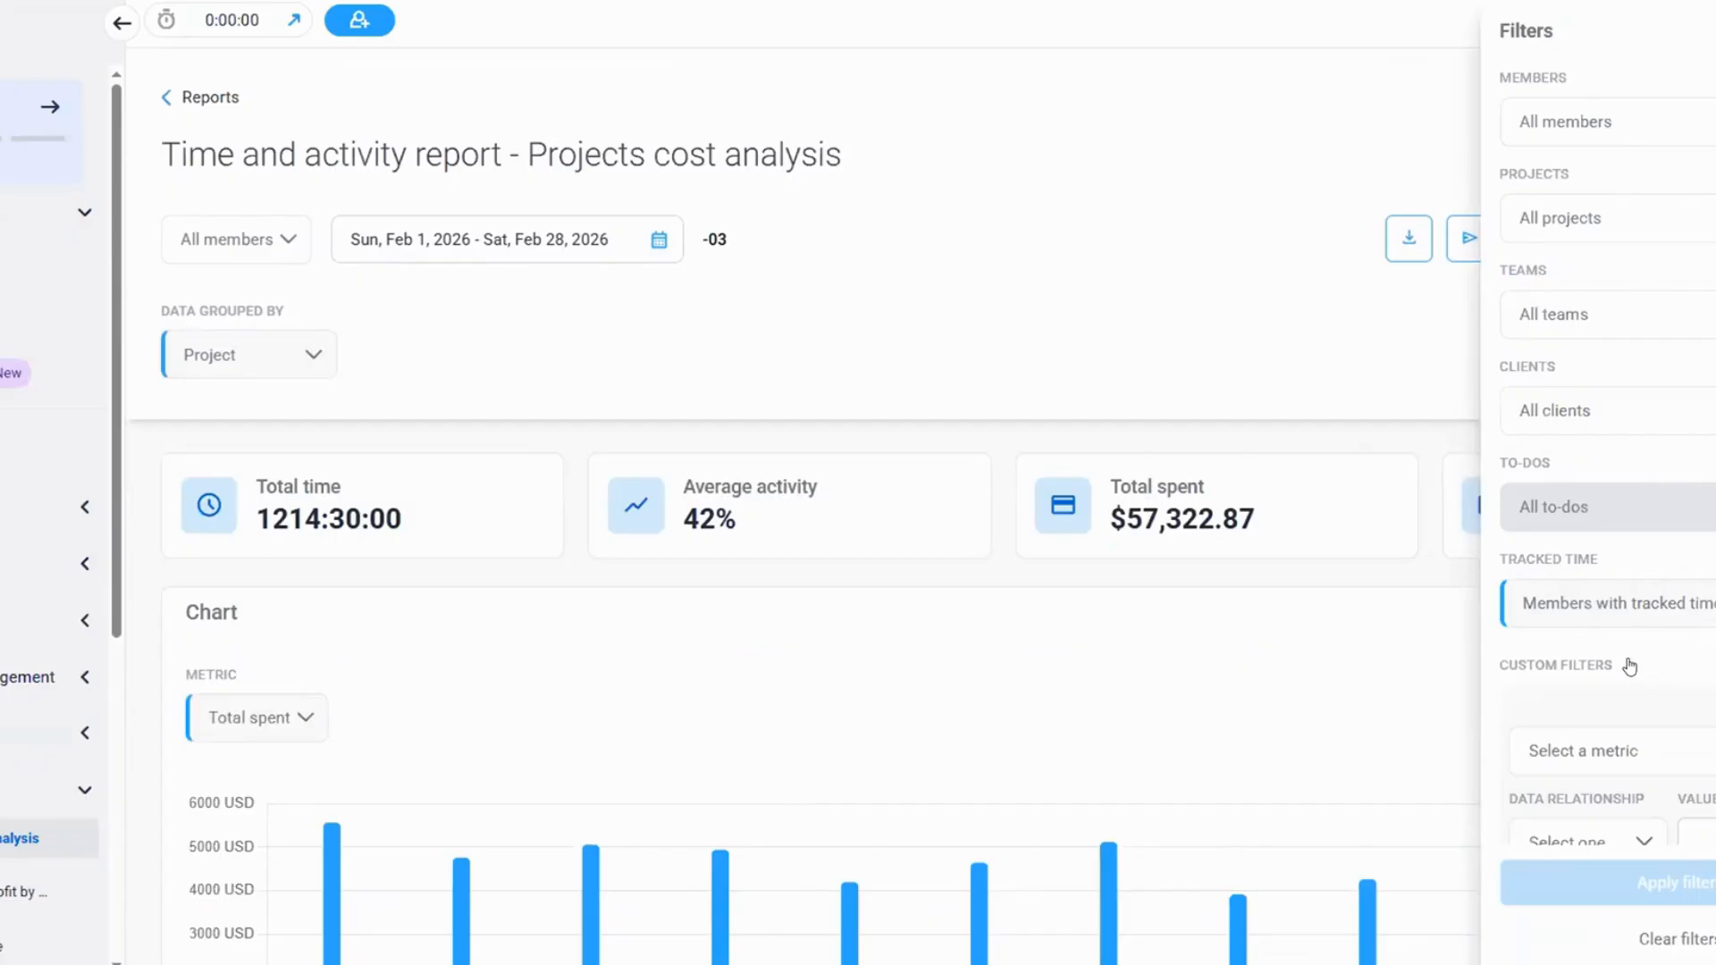
pyautogui.scroll(-4, 1665, 643)
pyautogui.click(1618, 378)
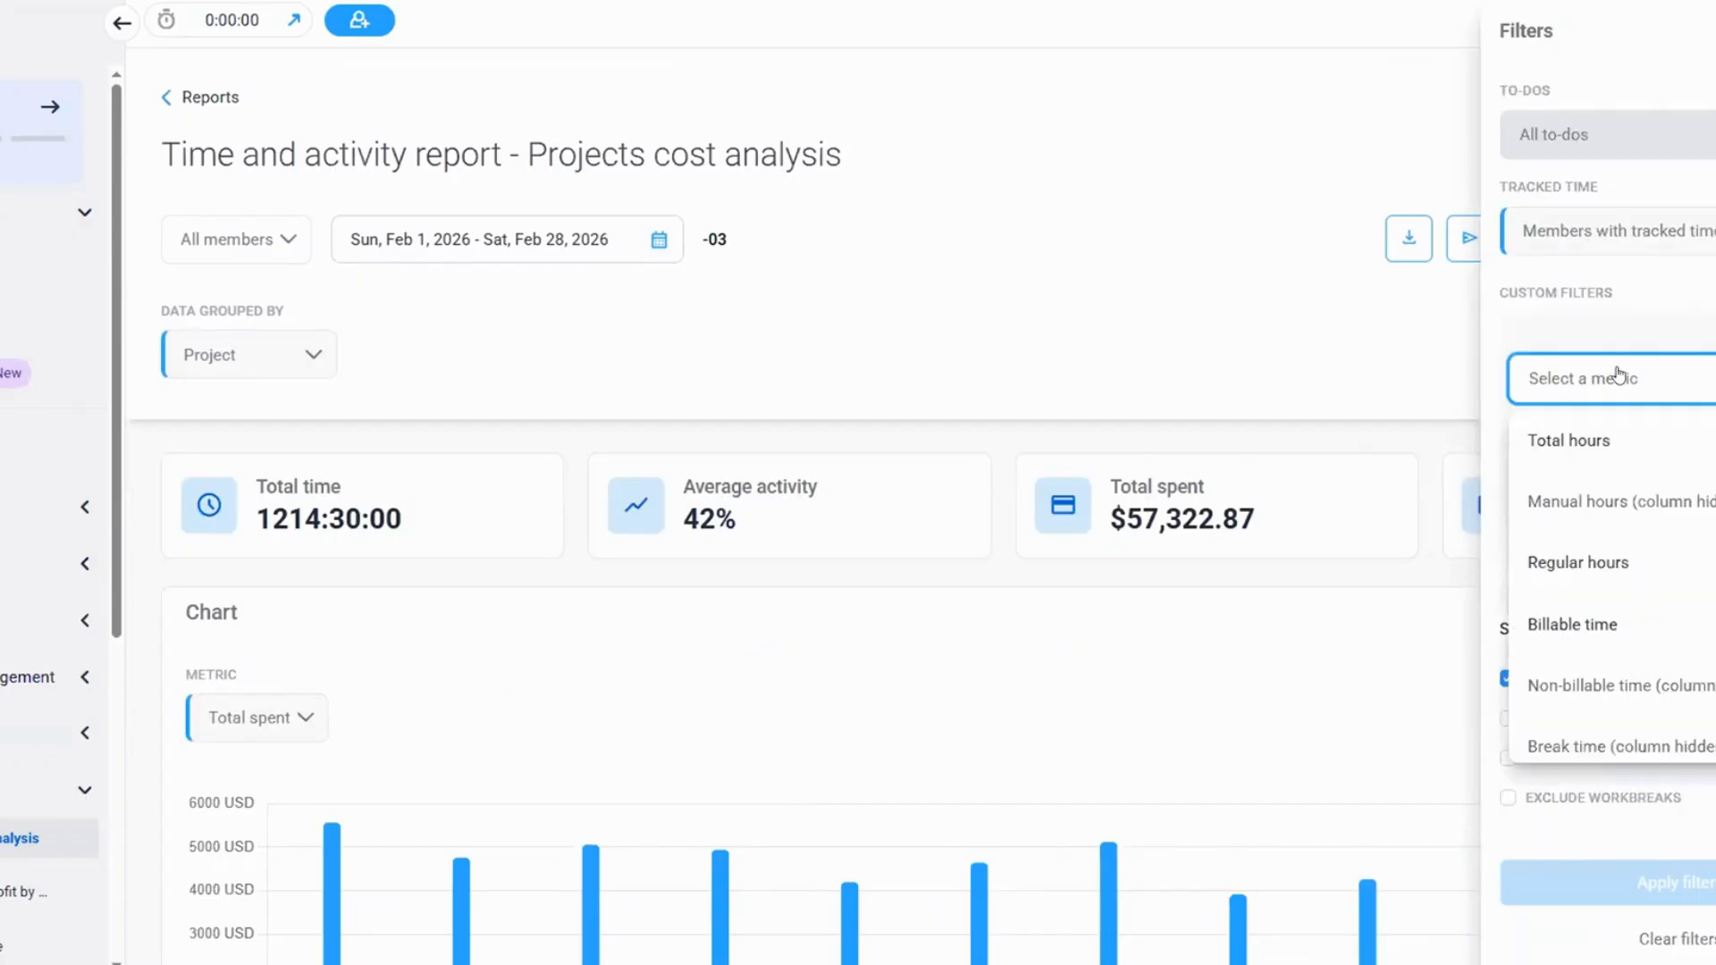
pyautogui.click(1594, 631)
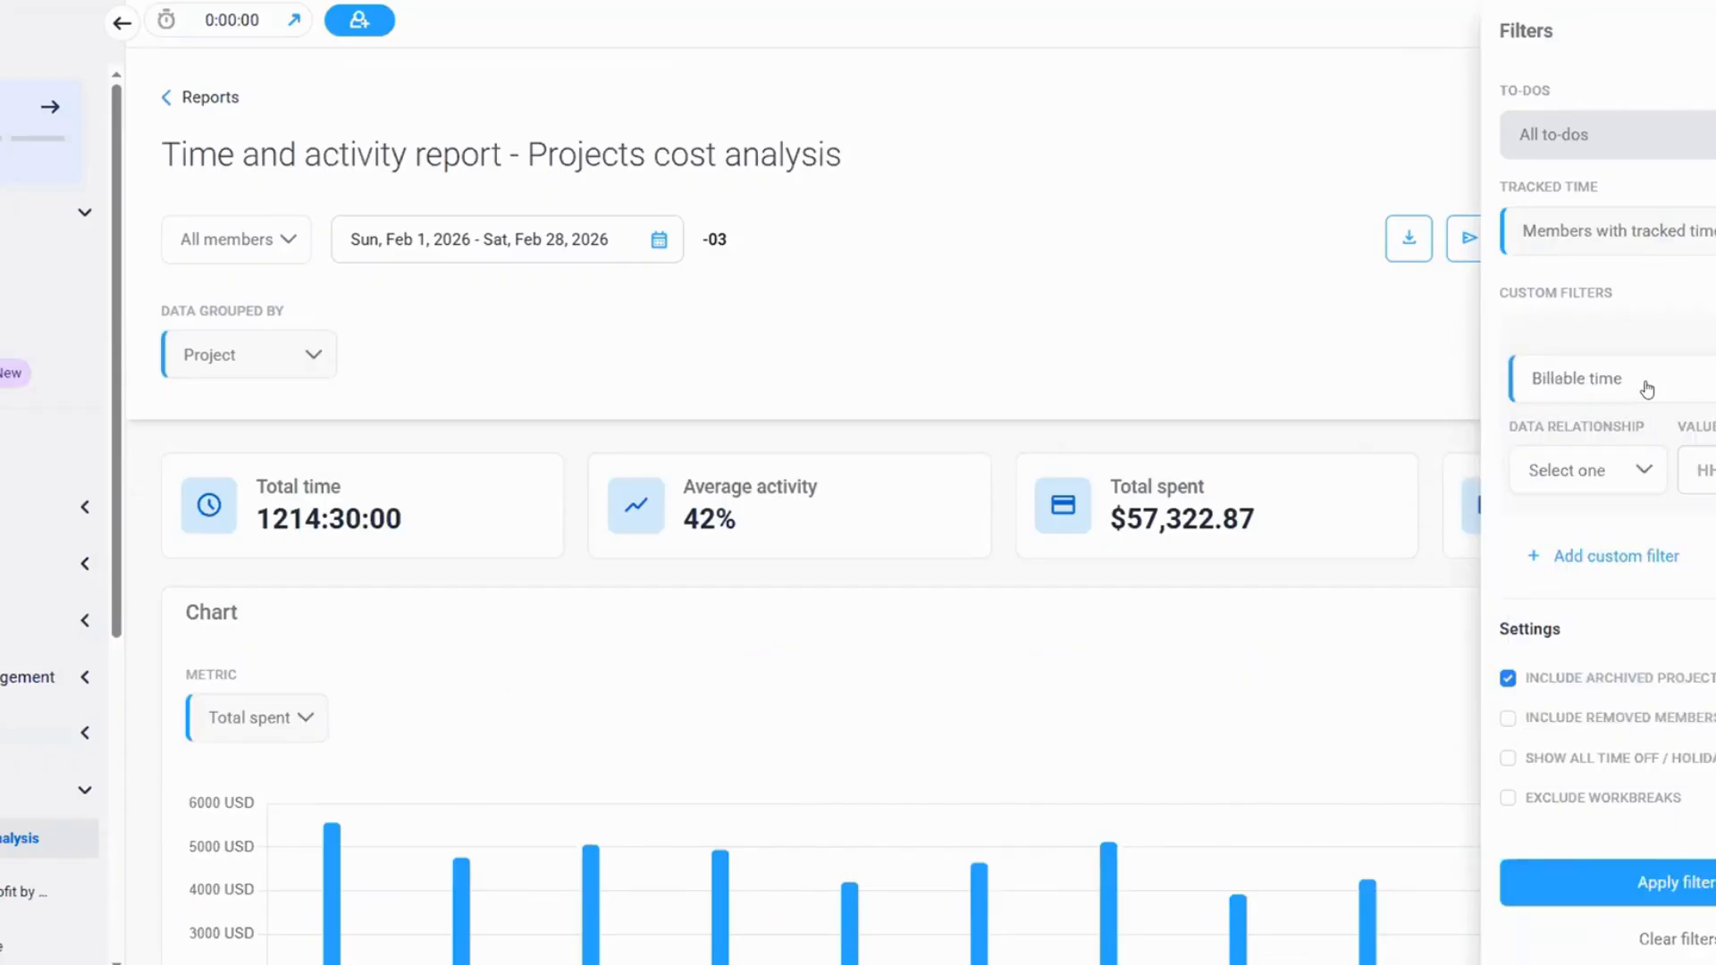
# Set the Billable time filter to greater than 01:00:00 and apply it to the report
pyautogui.click(1611, 482)
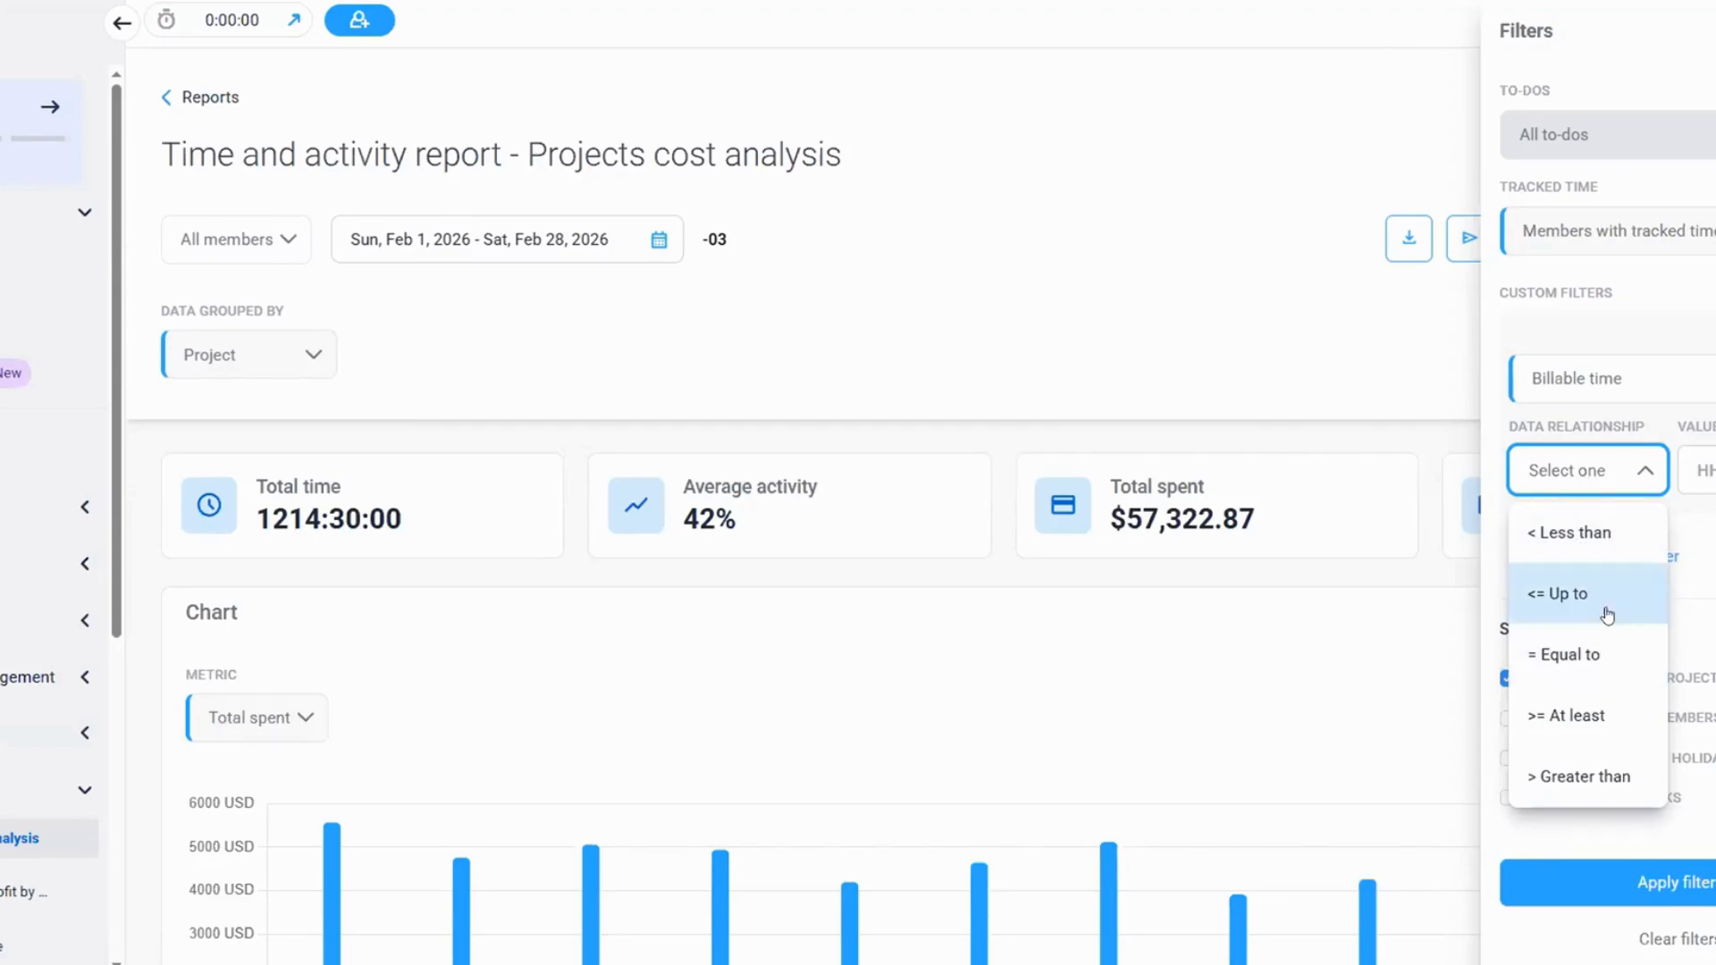
pyautogui.click(1607, 762)
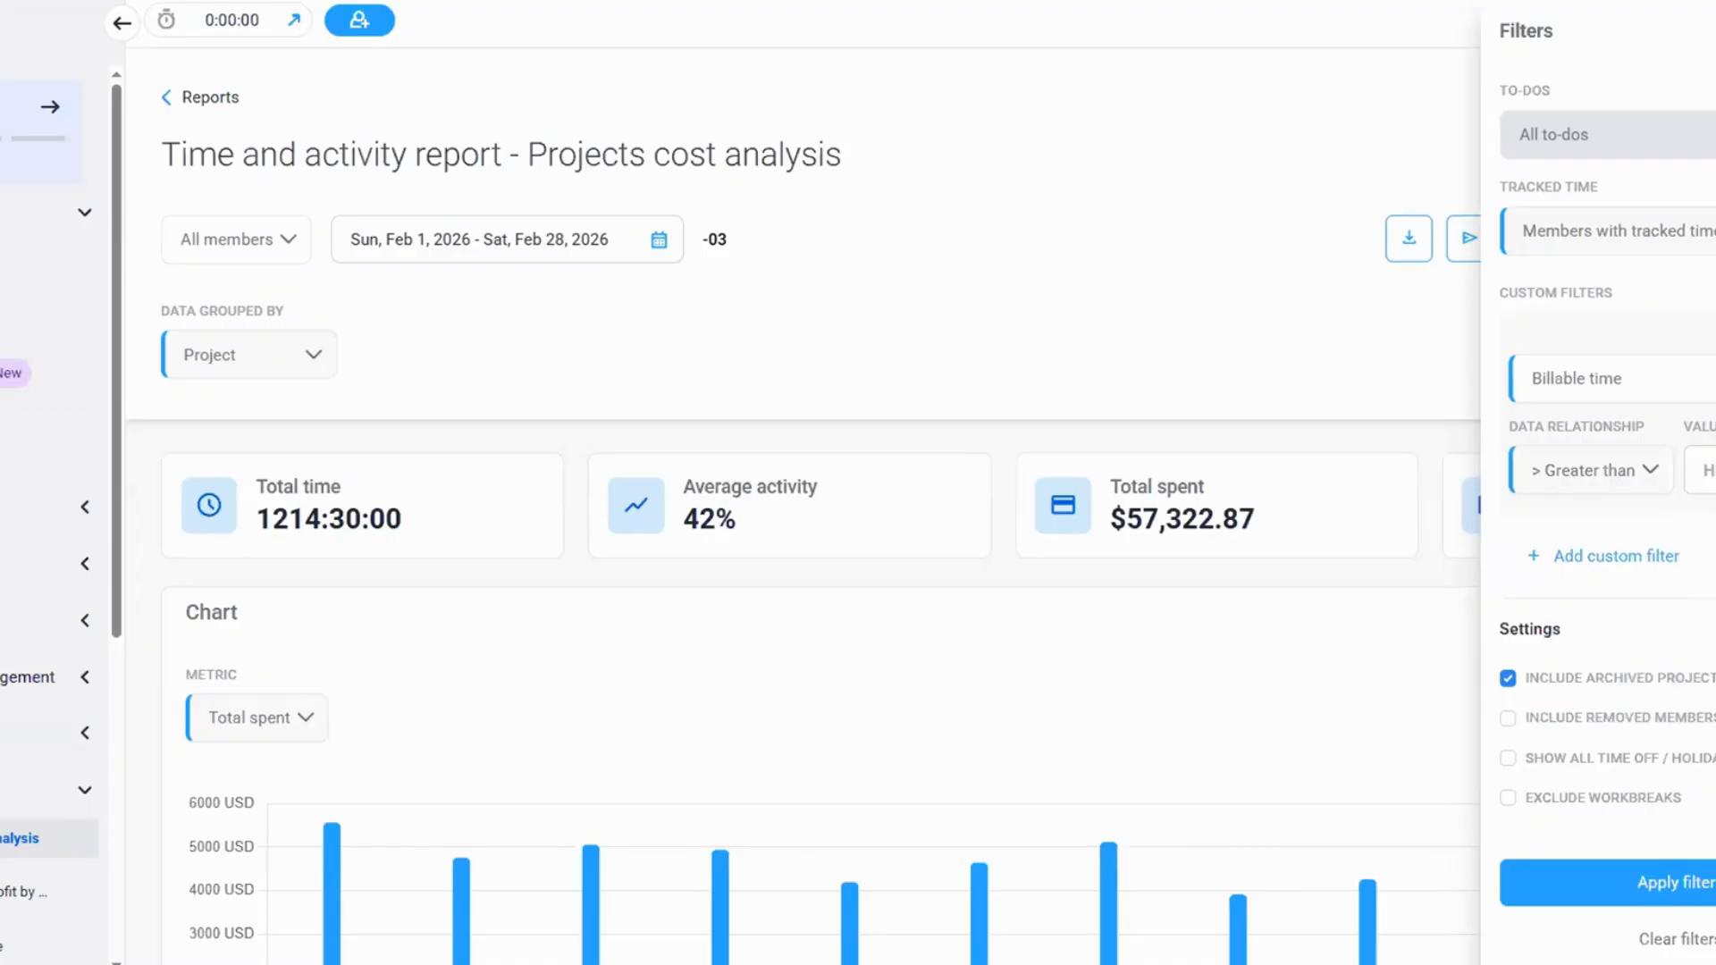
pyautogui.click(1705, 470)
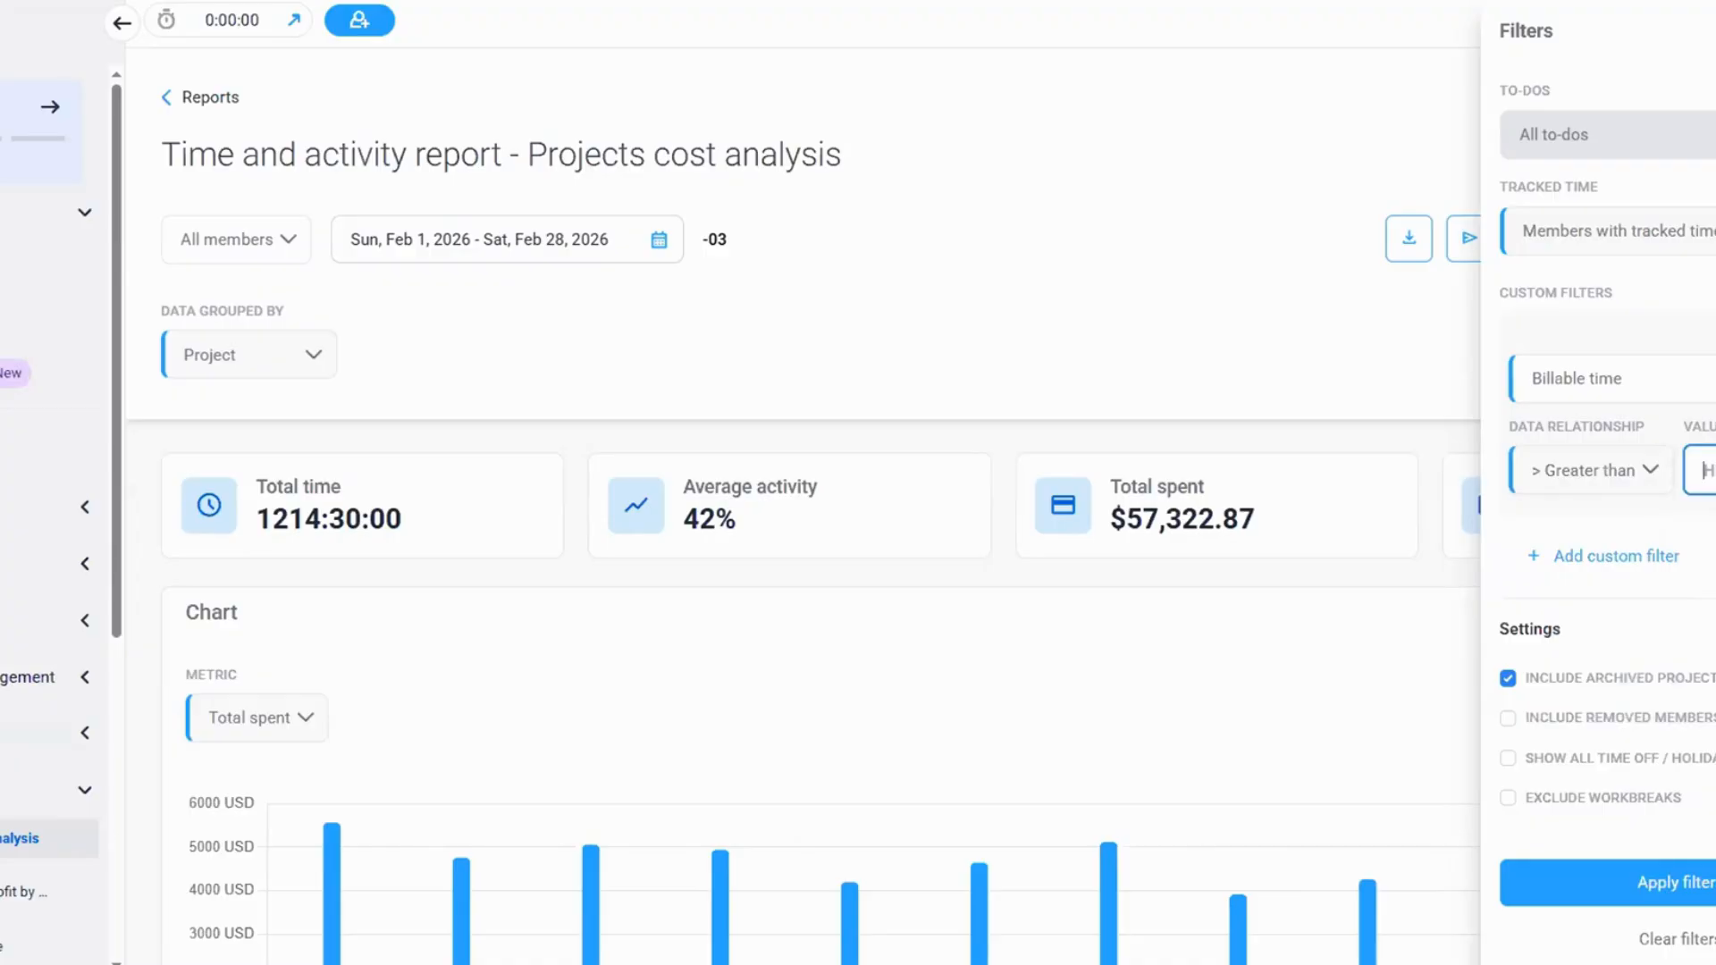
pyautogui.click(1632, 474)
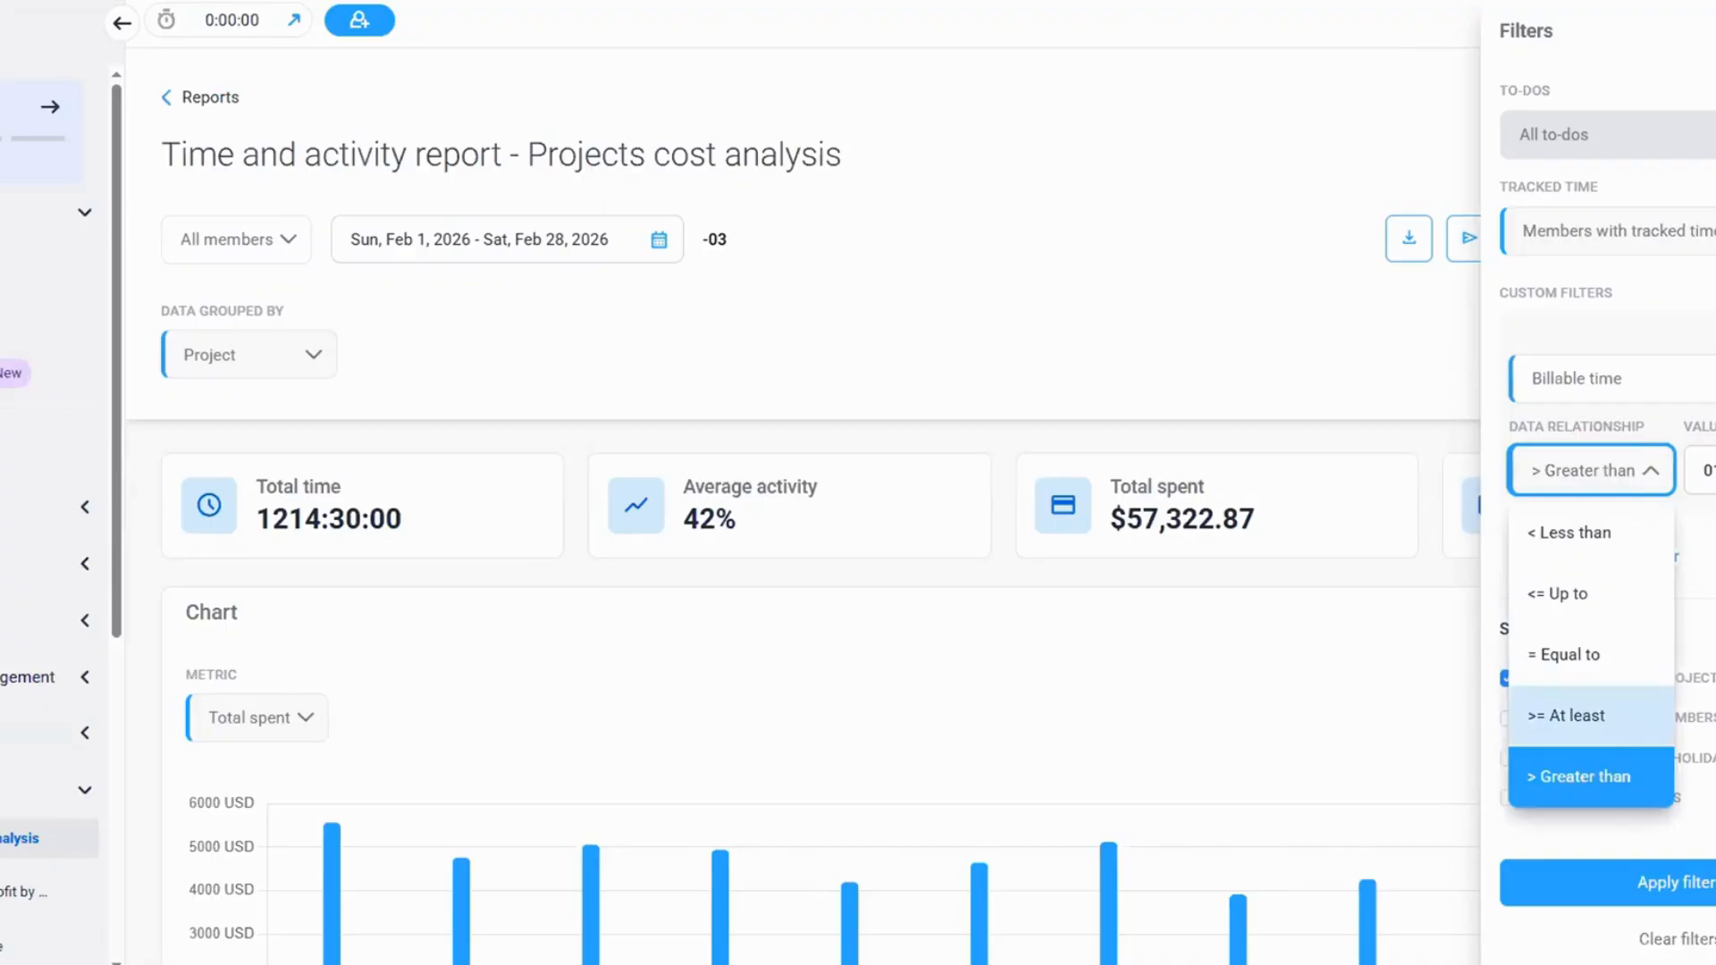
pyautogui.click(1704, 470)
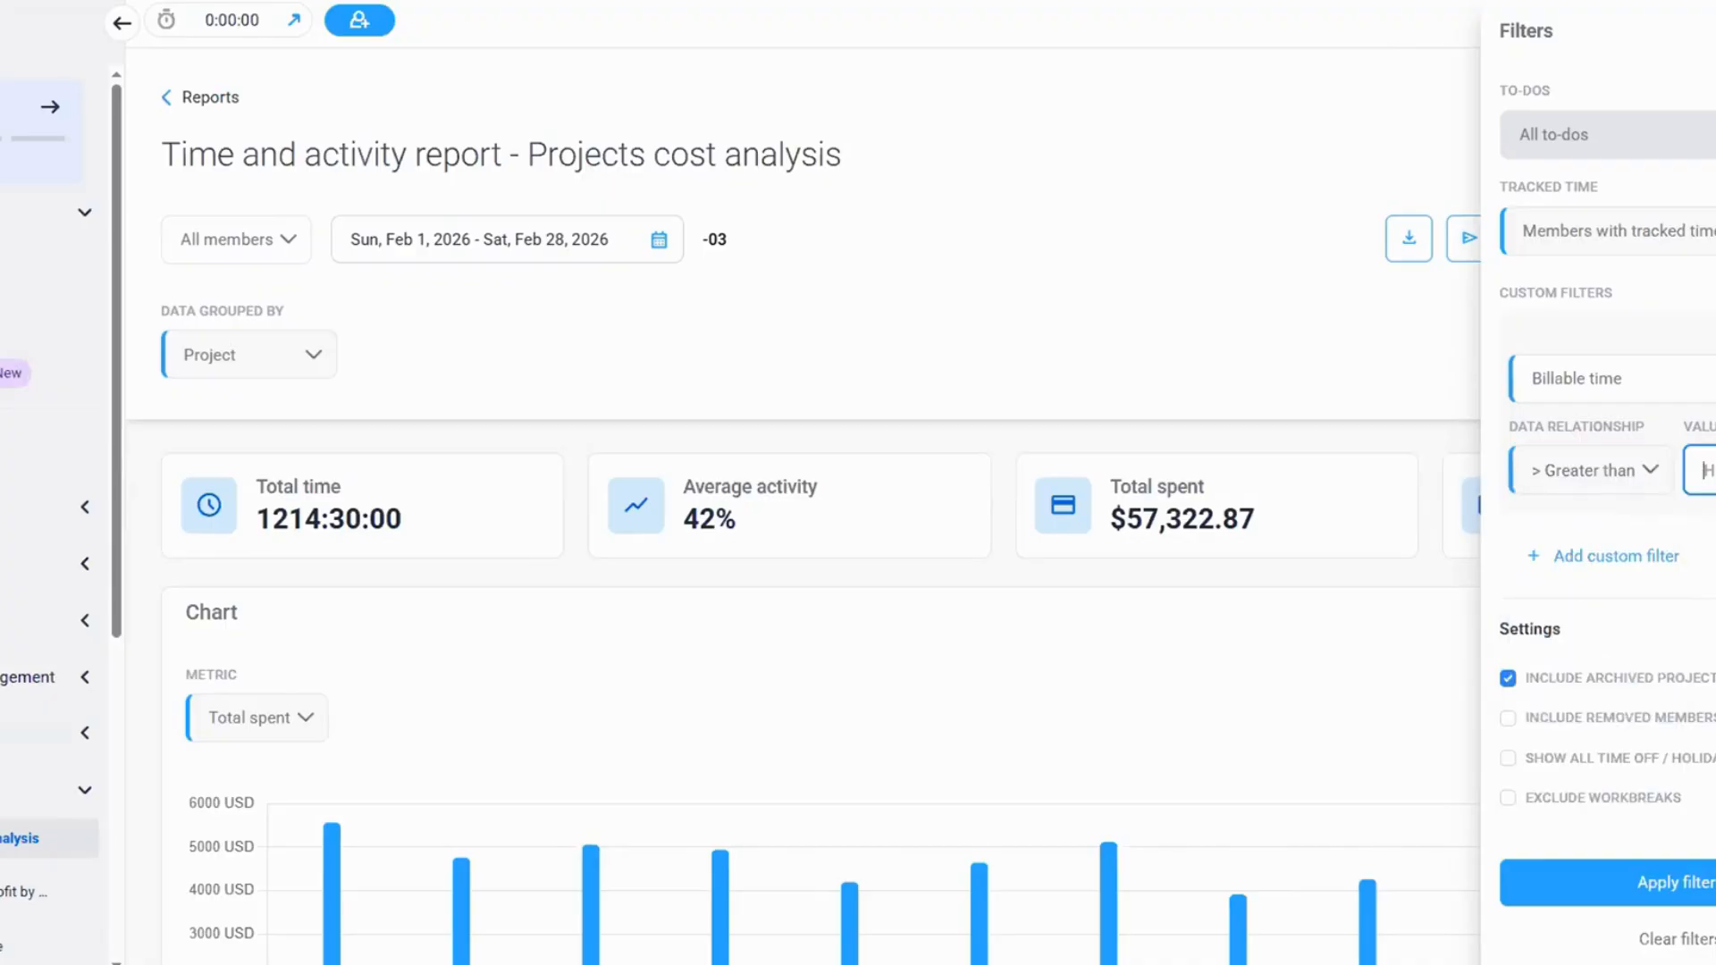
pyautogui.press('Tab')
pyautogui.click(1679, 884)
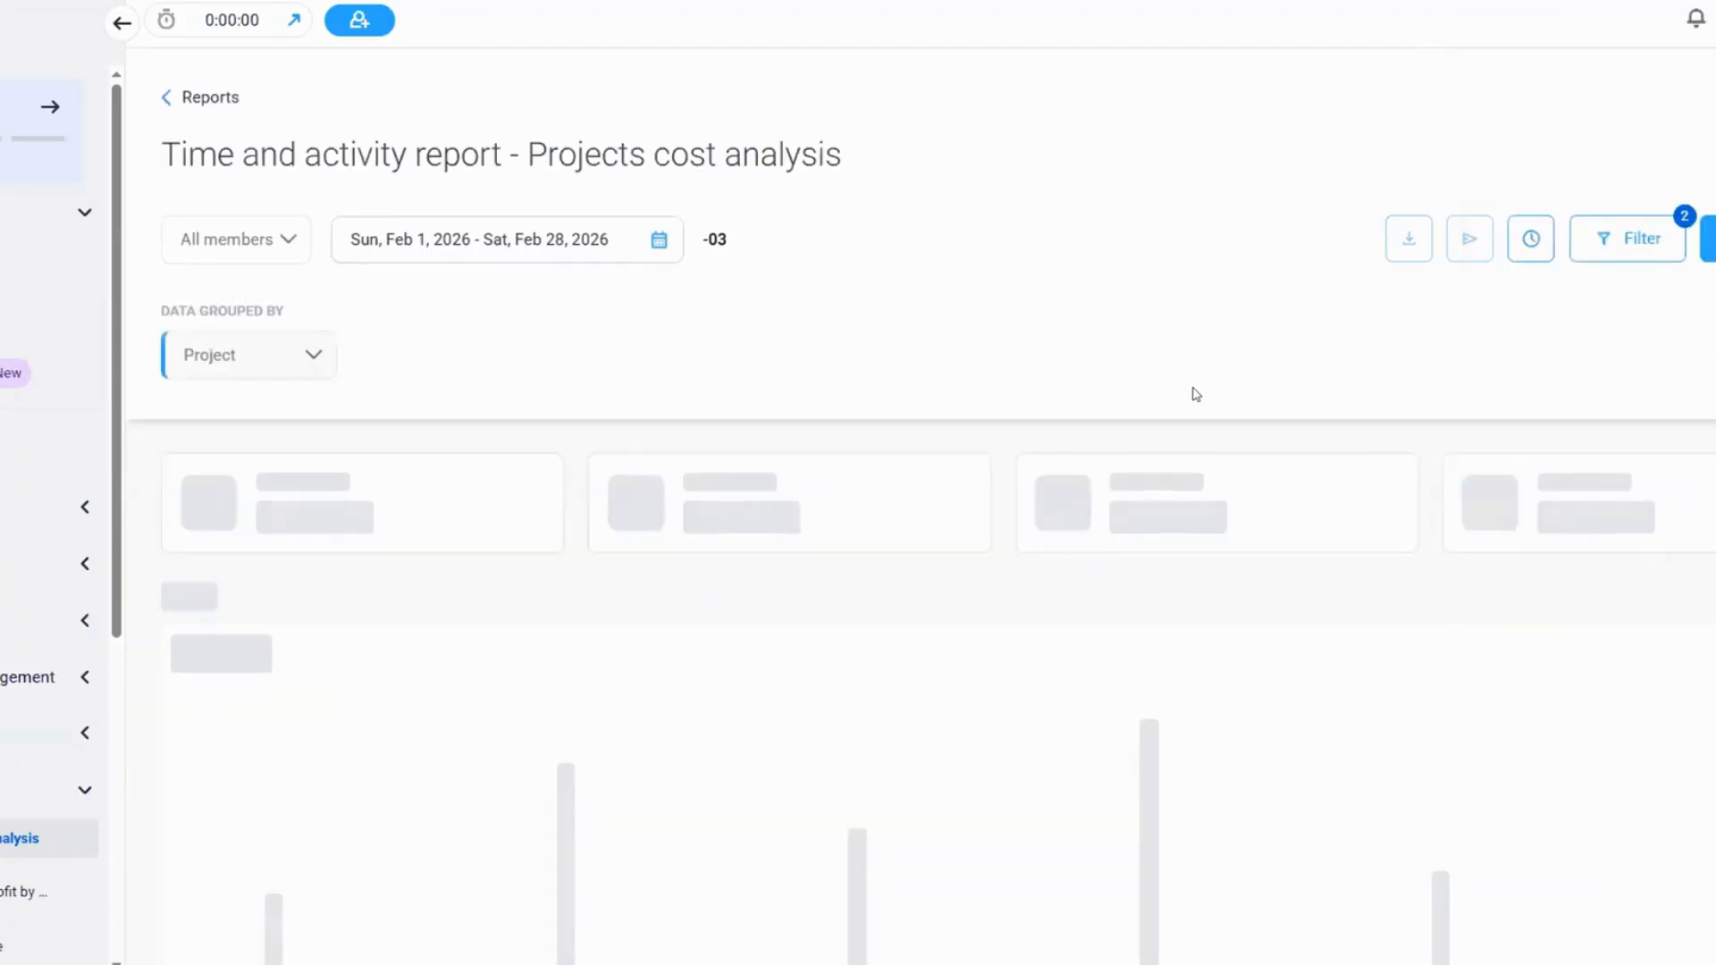
# Examine the filtered report's total spent chart and per-project table for entries with more than one billable hour
pyautogui.scroll(-2, 1198, 393)
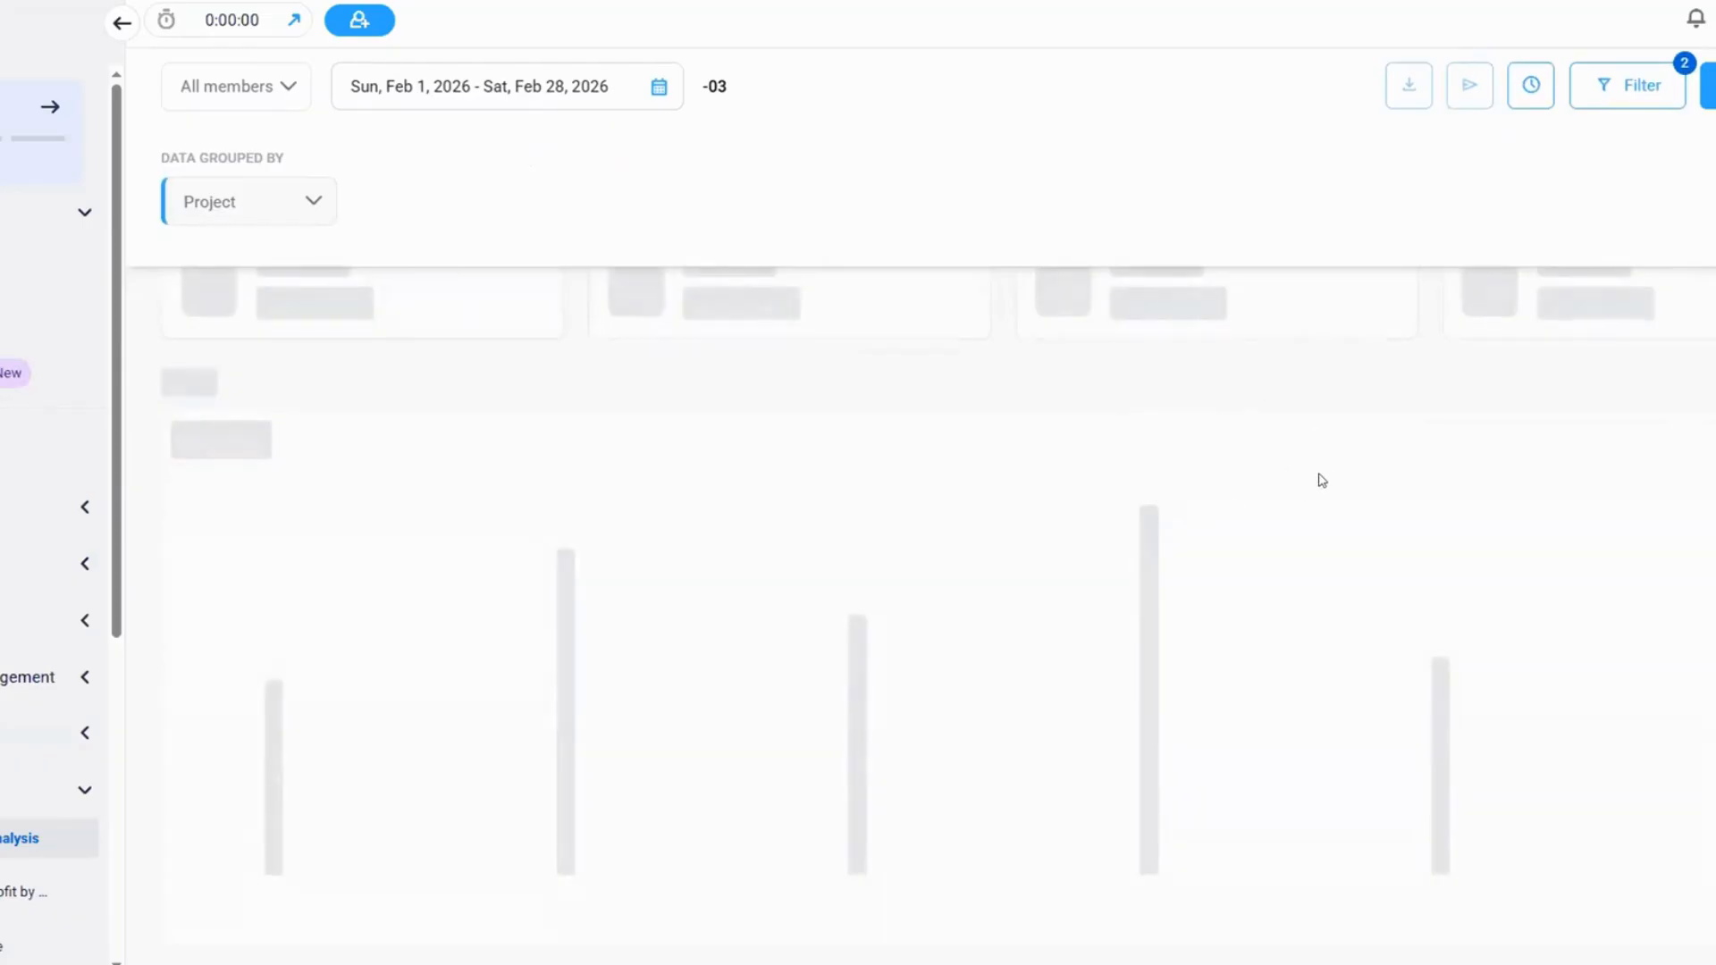
pyautogui.scroll(-6, 1295, 424)
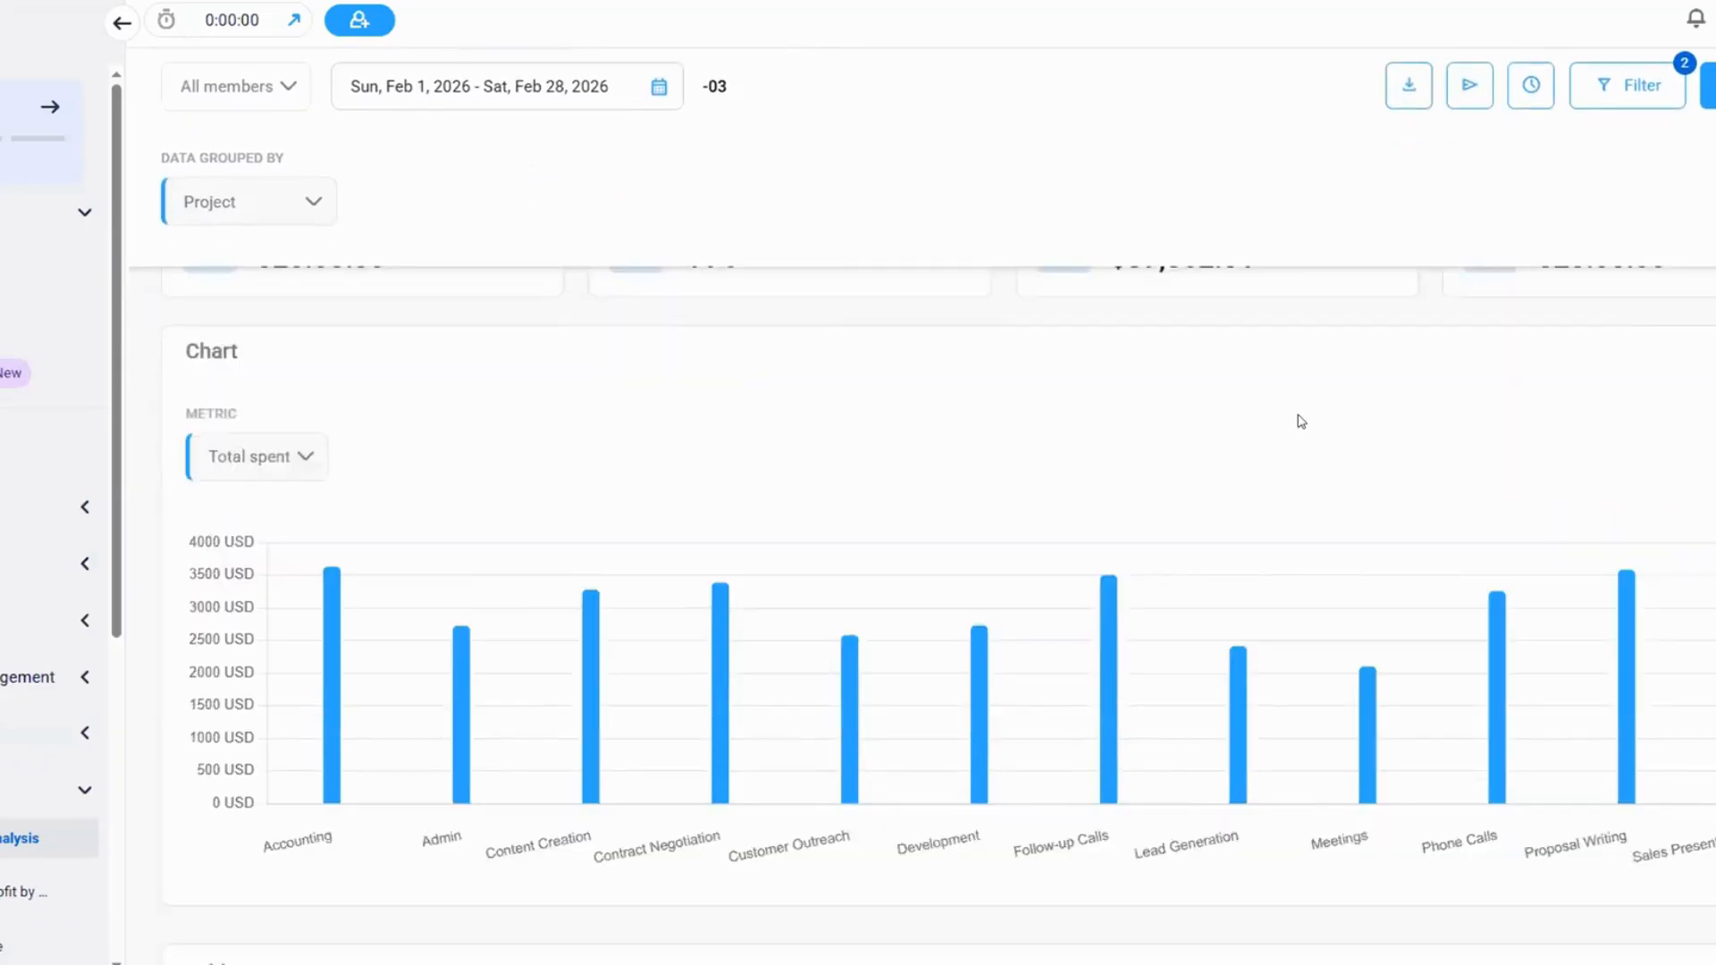
pyautogui.scroll(-2, 1301, 421)
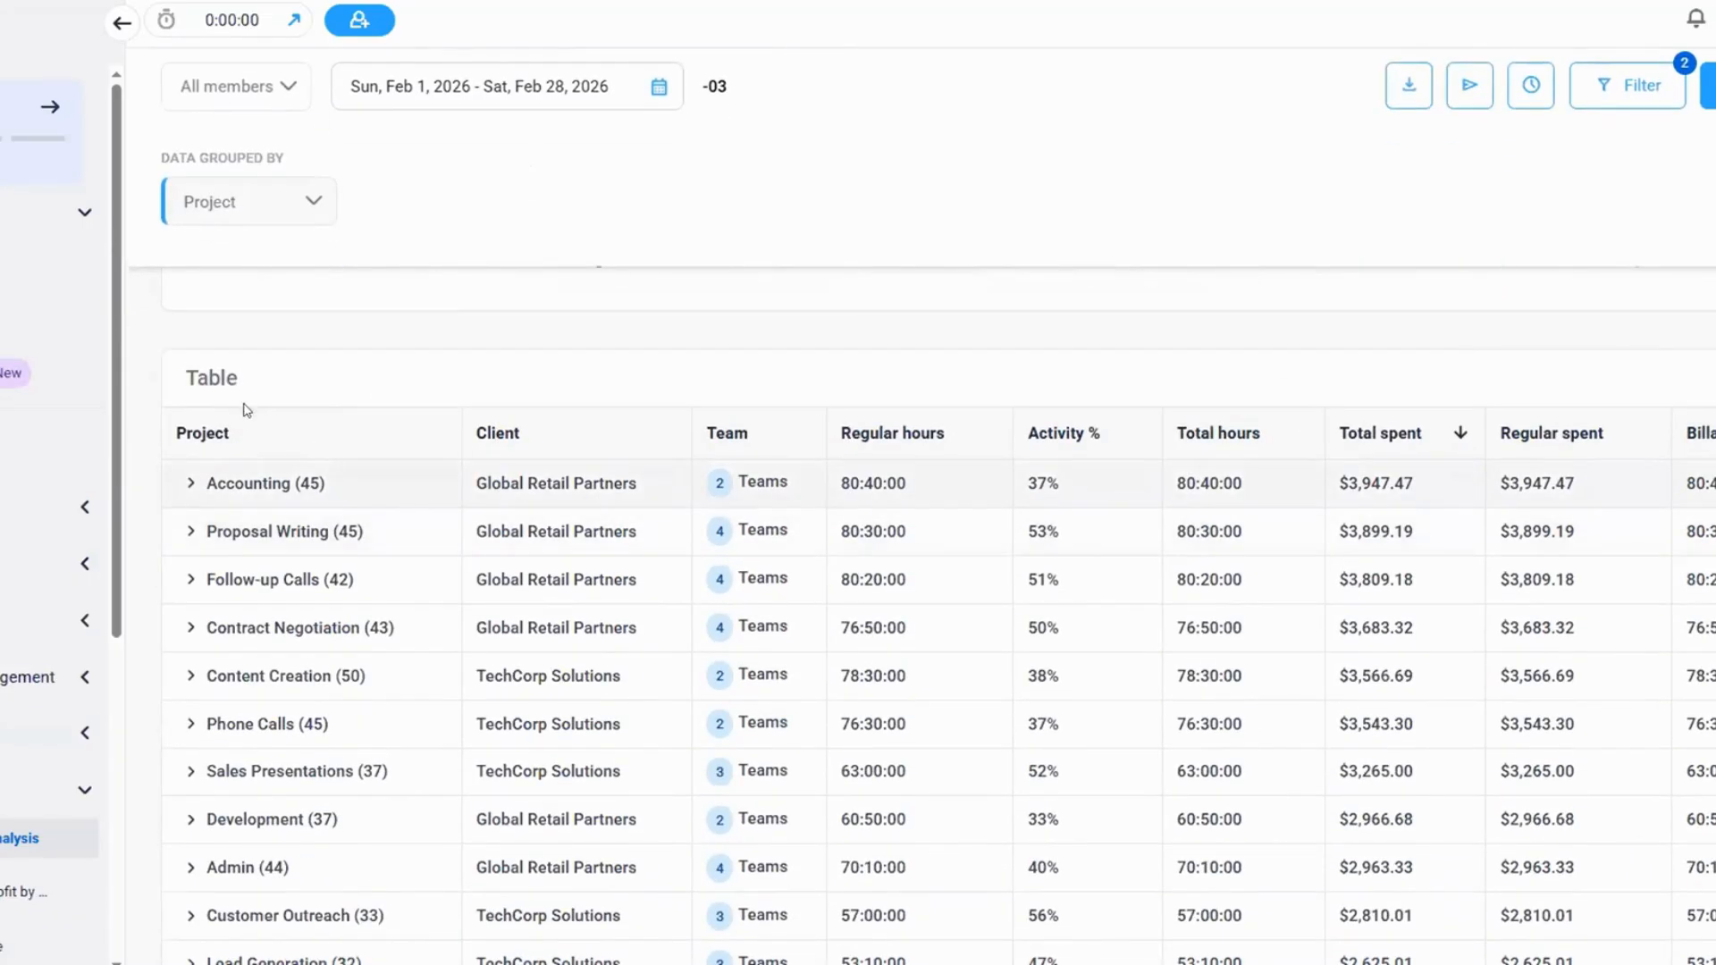
pyautogui.scroll(-2, 286, 442)
pyautogui.scroll(1, 299, 438)
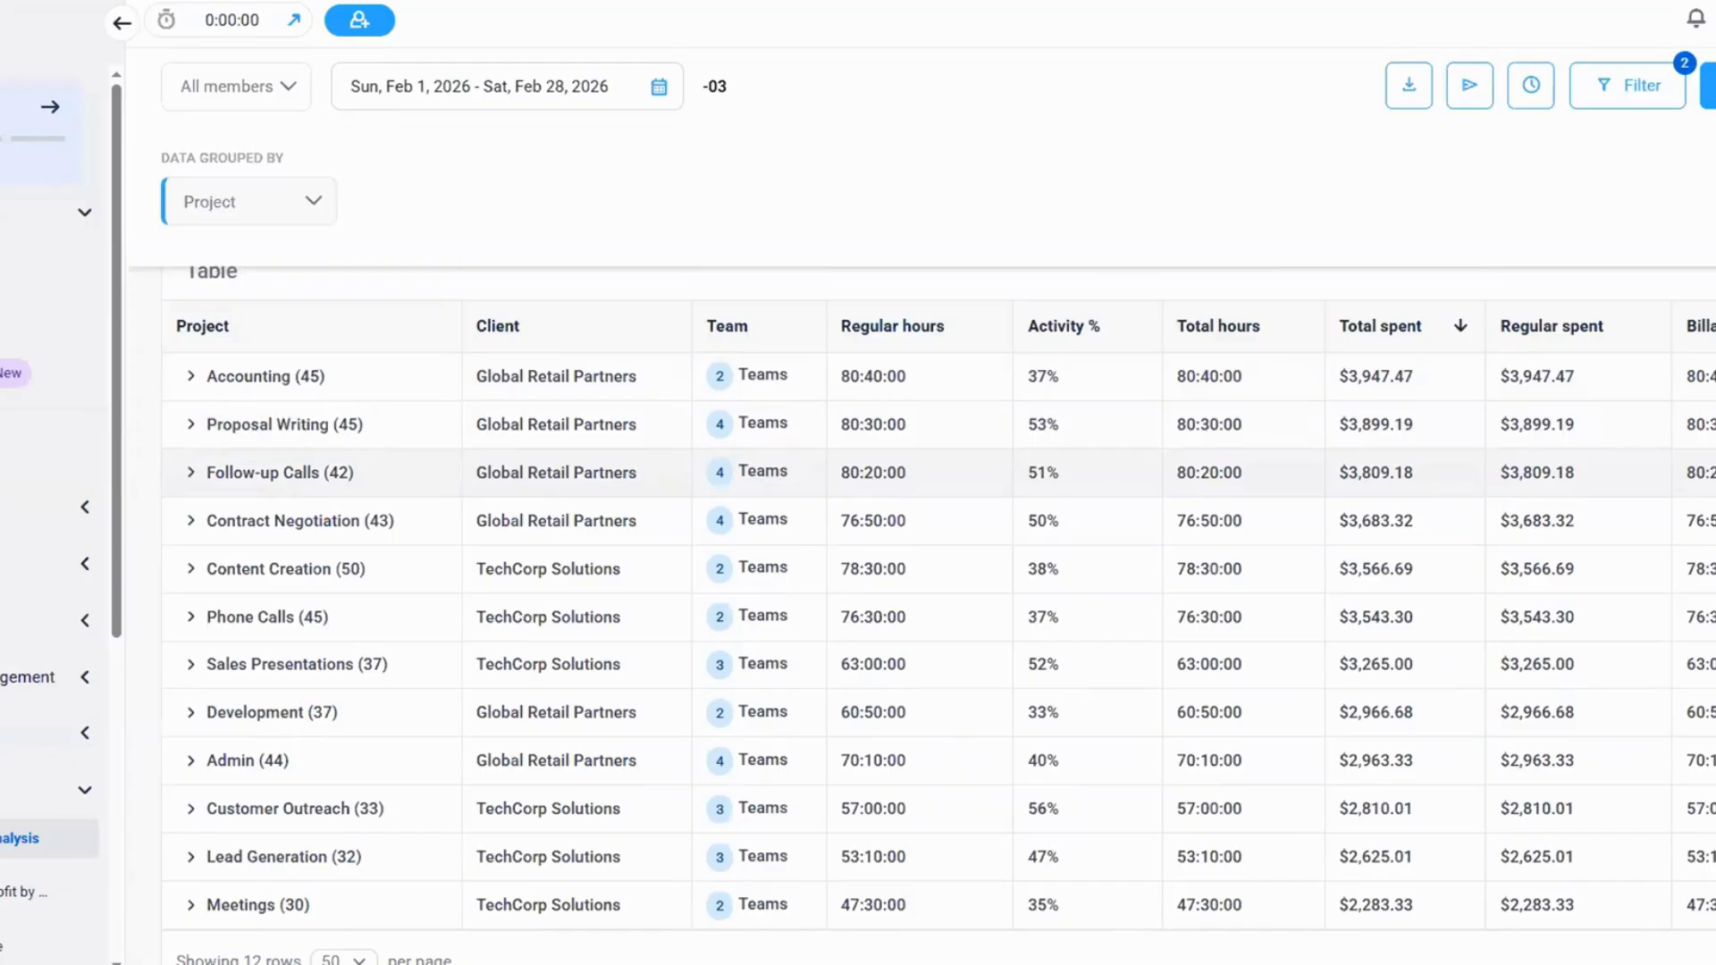
pyautogui.scroll(-1, 1711, 894)
pyautogui.scroll(1, 1712, 777)
pyautogui.scroll(4, 1662, 572)
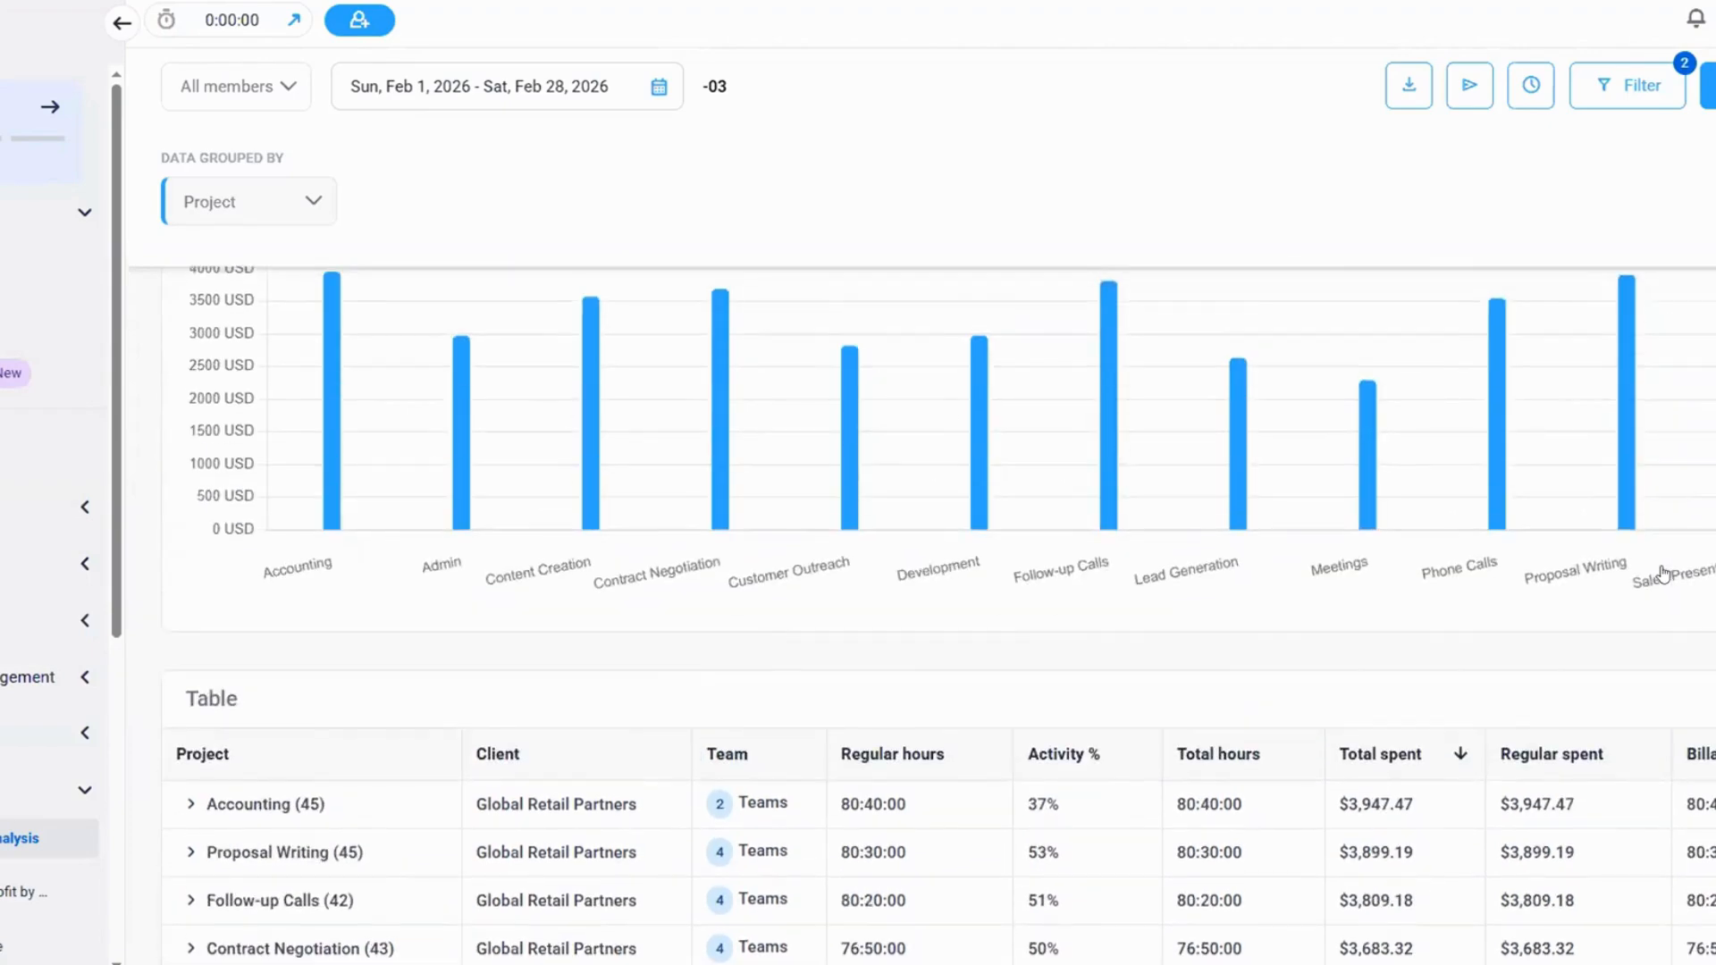
pyautogui.scroll(5, 1462, 522)
# Change the Billable time custom filter's data relationship to Less than and reapply the filters
pyautogui.click(1639, 130)
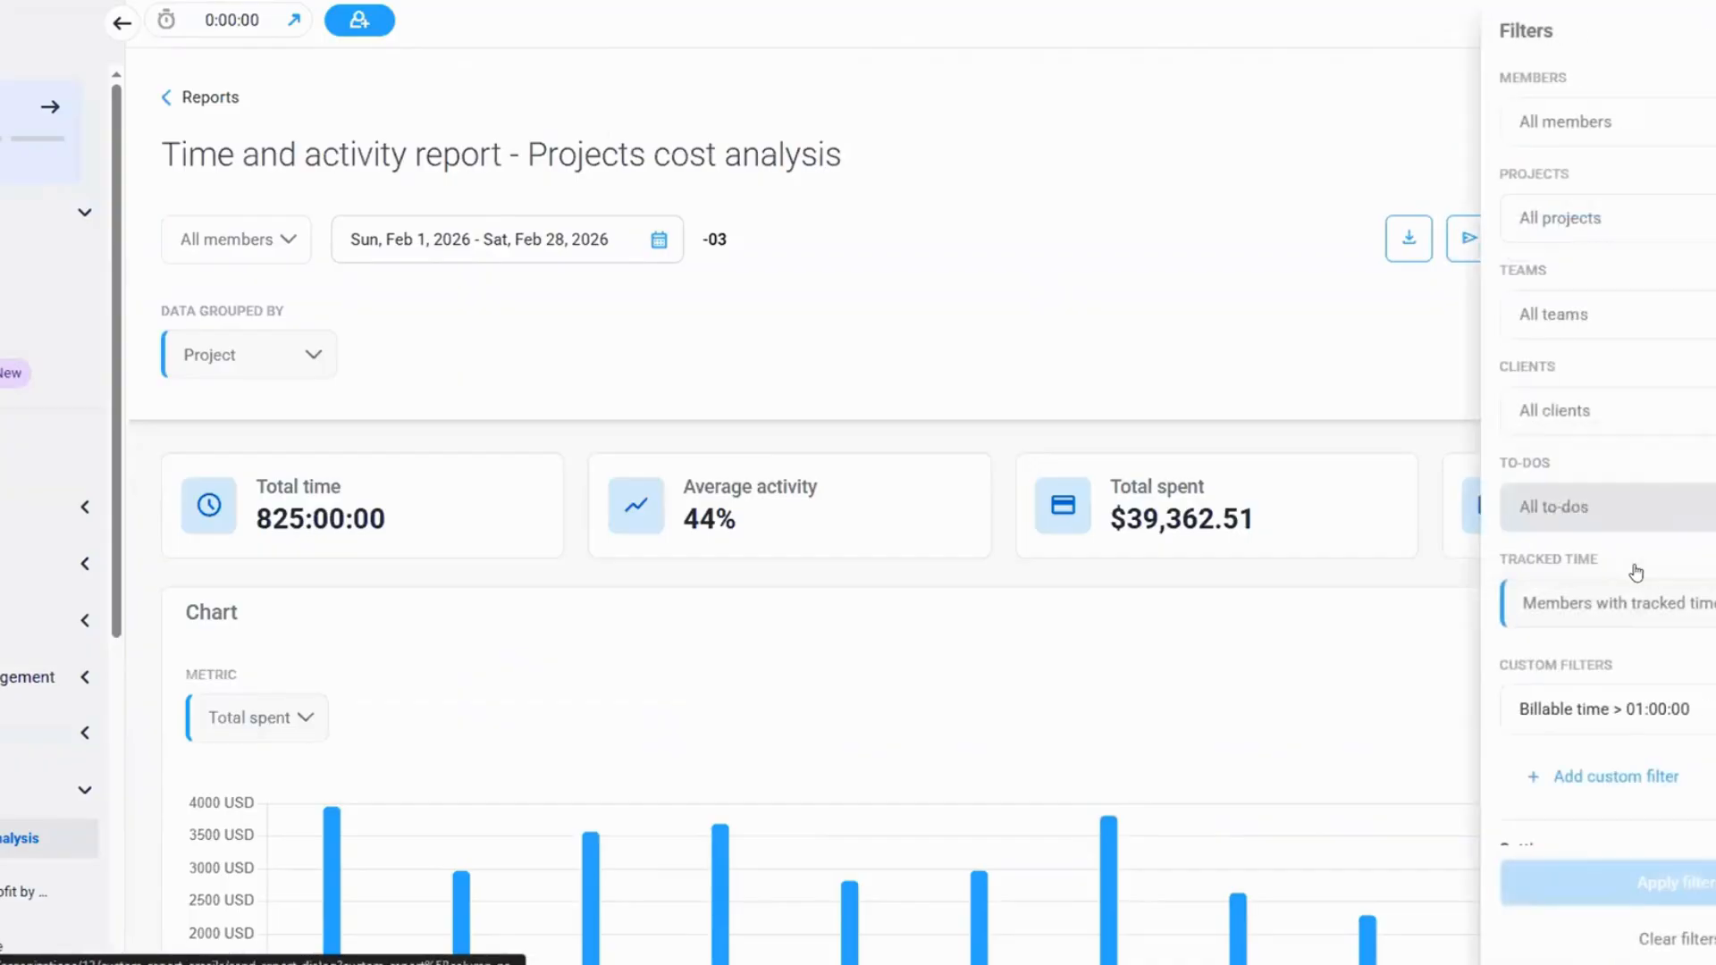
pyautogui.click(1560, 696)
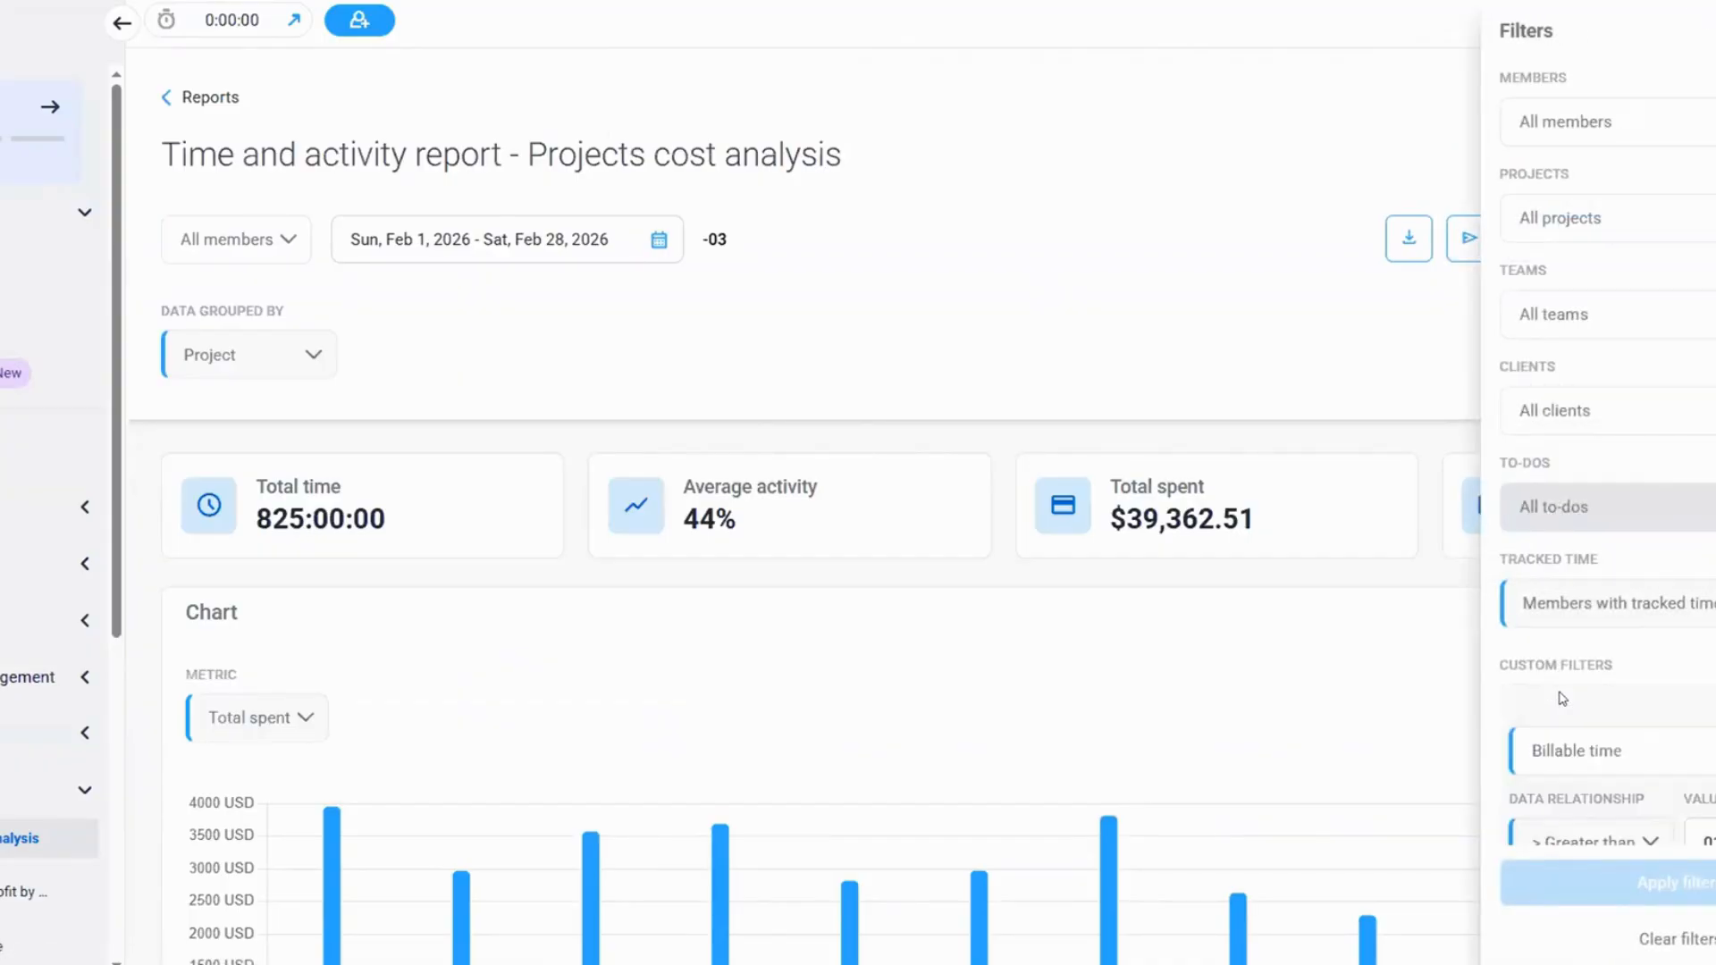
pyautogui.scroll(-2, 1570, 698)
pyautogui.click(1613, 628)
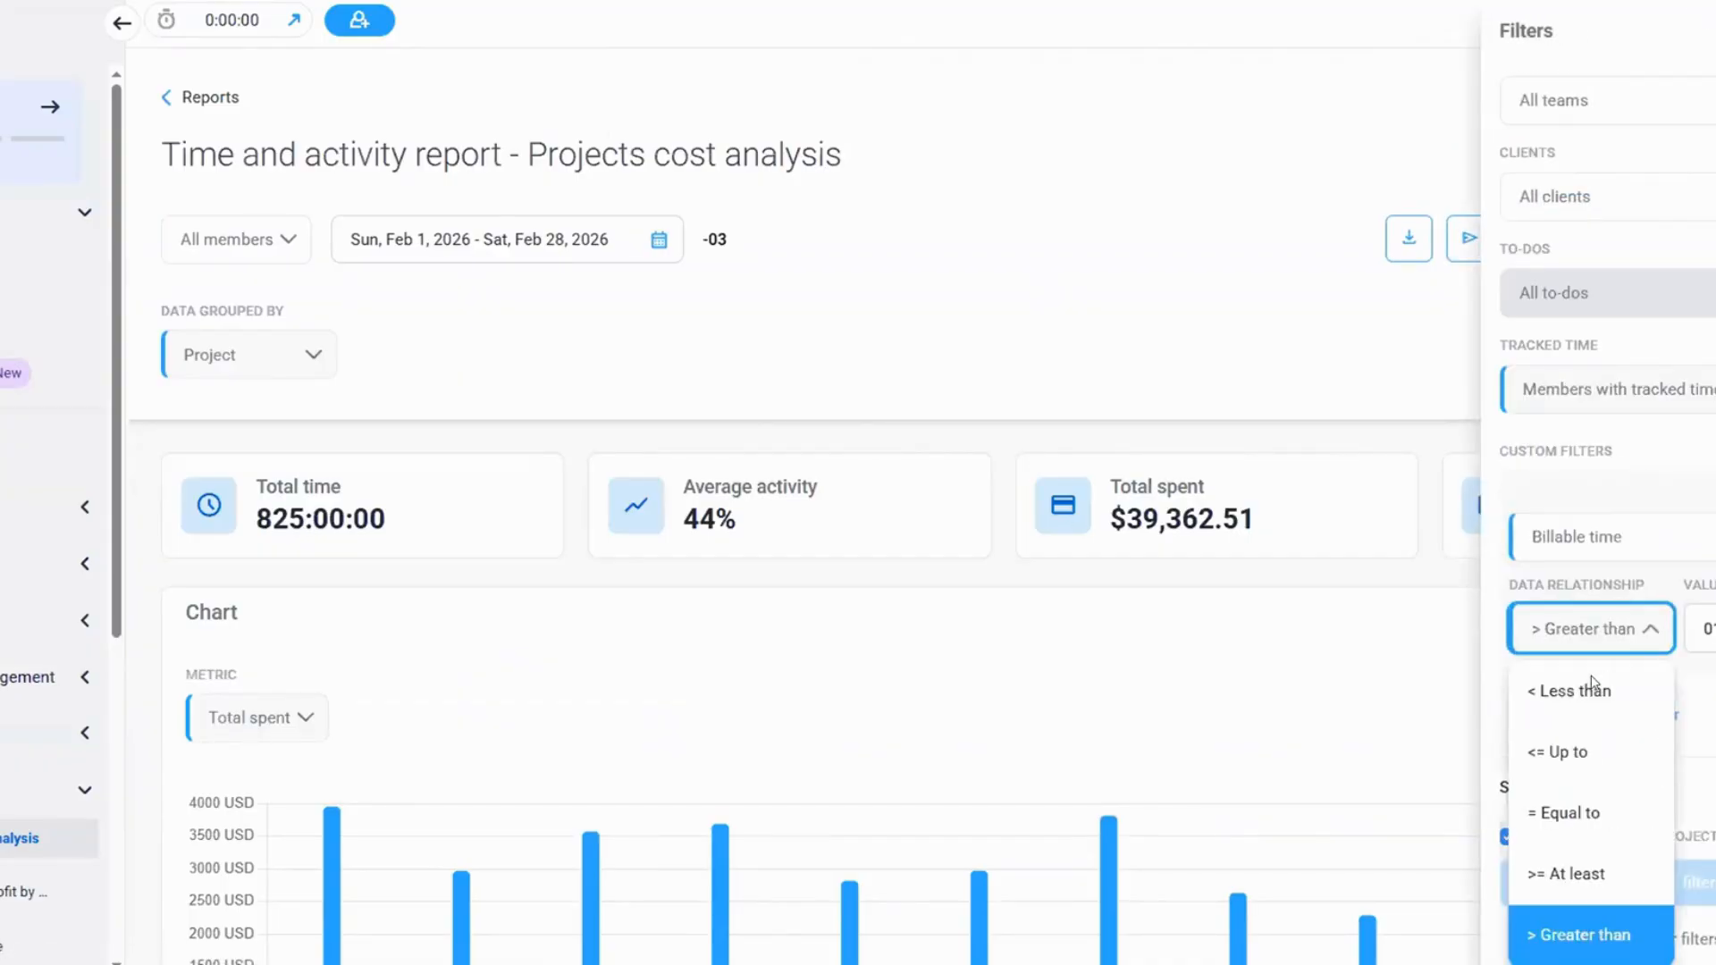
pyautogui.click(1591, 692)
pyautogui.click(1690, 884)
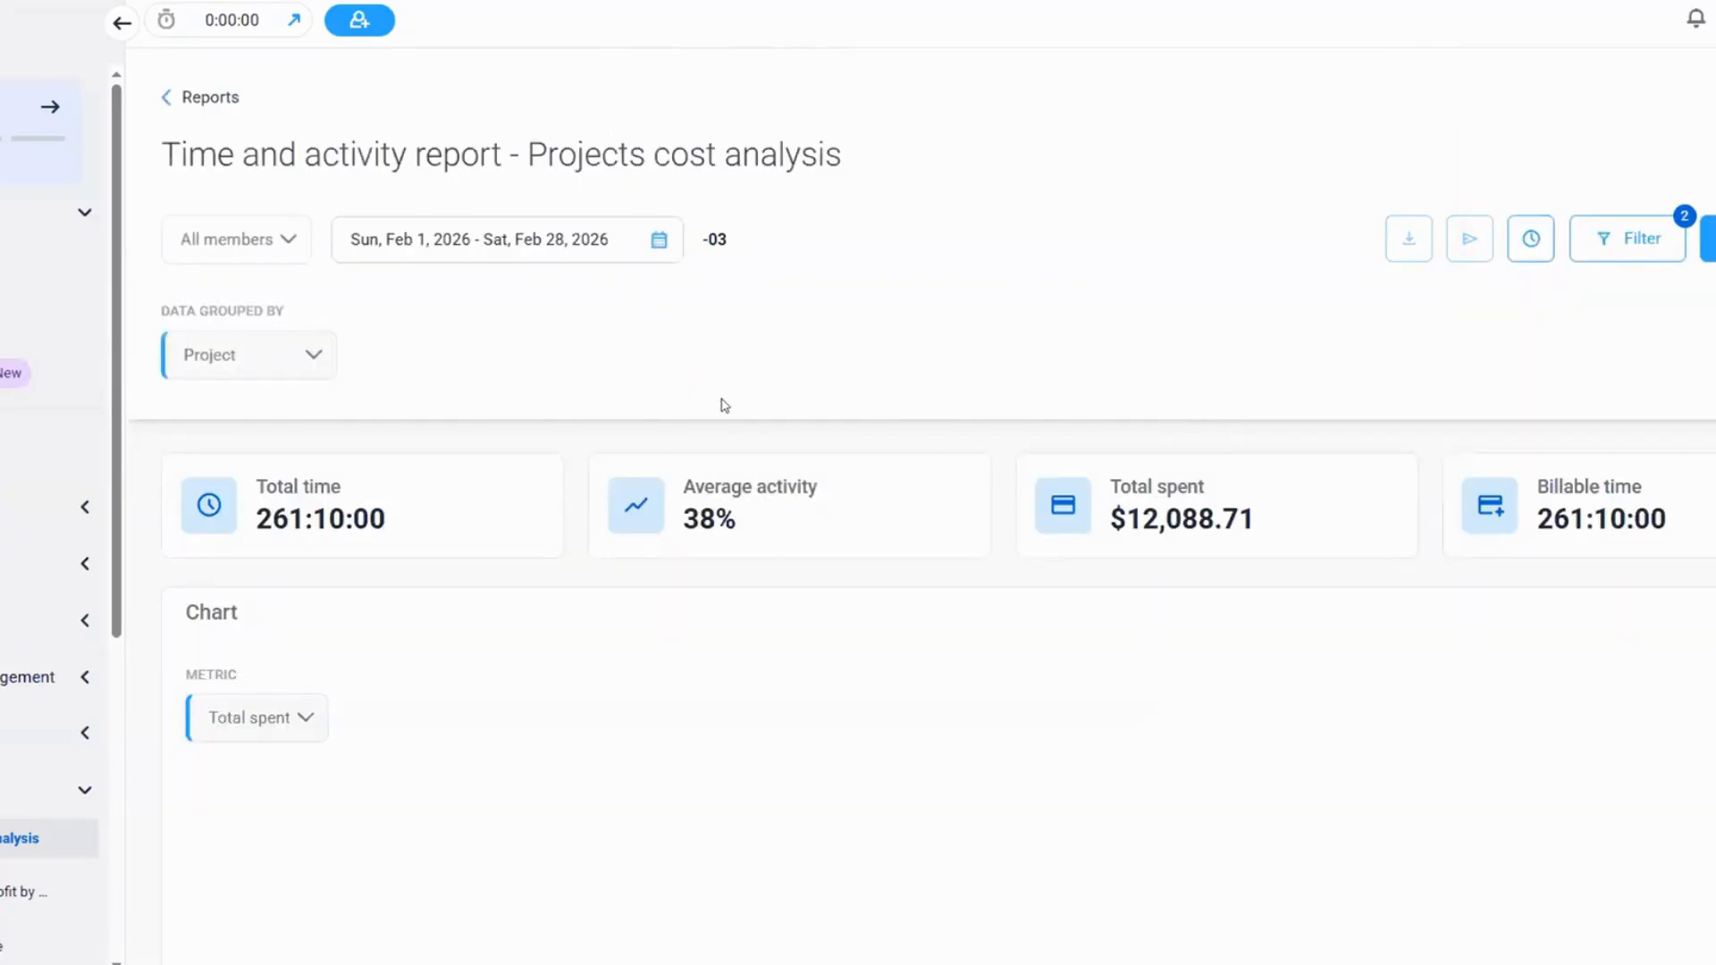
# Examine the per-project chart and table for entries under one billable hour, and check the custom filter's settings without changing them
pyautogui.scroll(-7, 1077, 418)
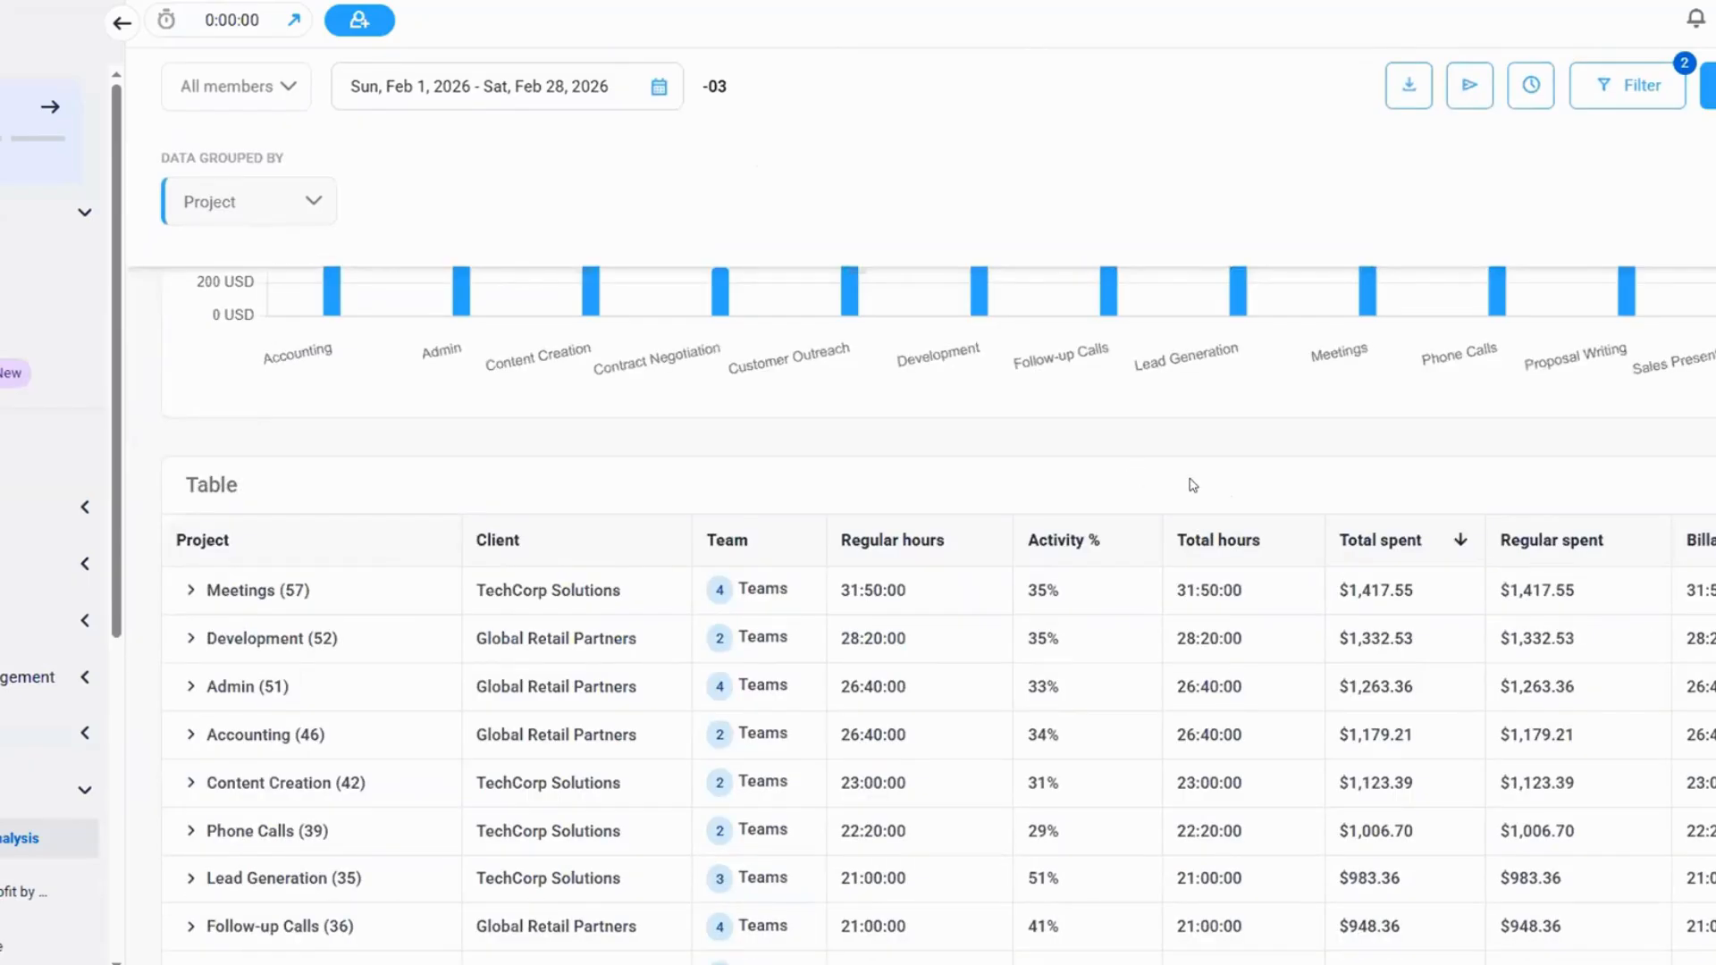
pyautogui.scroll(-2, 1193, 485)
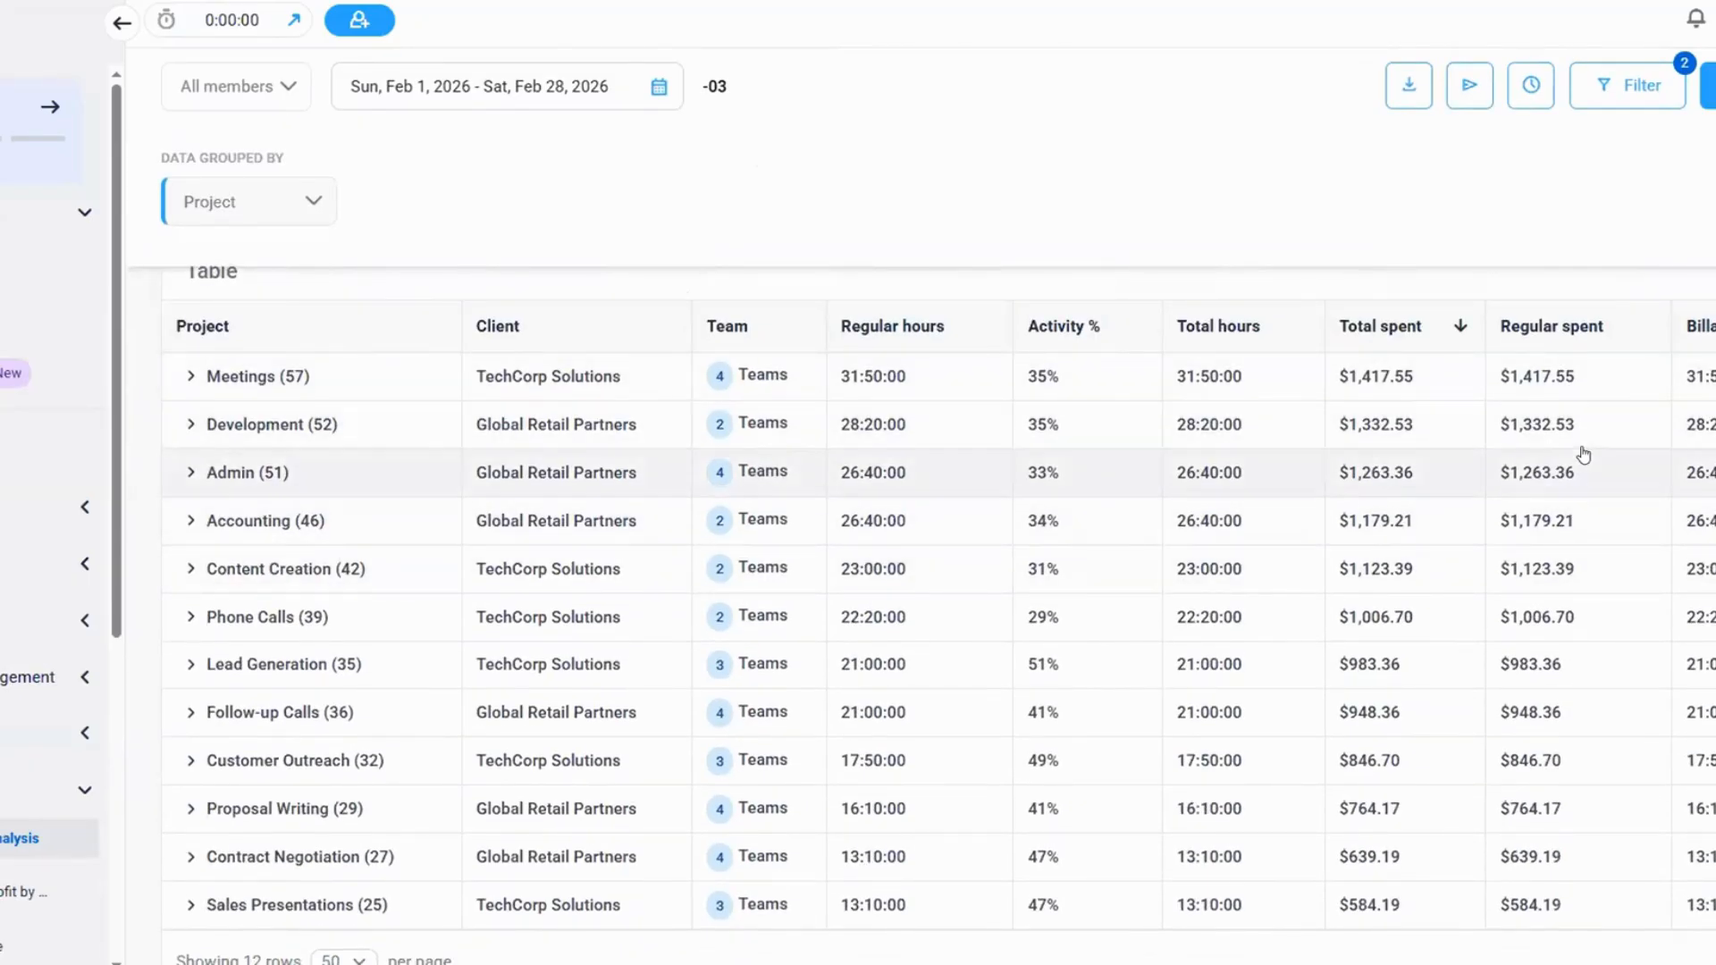
pyautogui.scroll(10, 1586, 463)
pyautogui.scroll(1, 1677, 242)
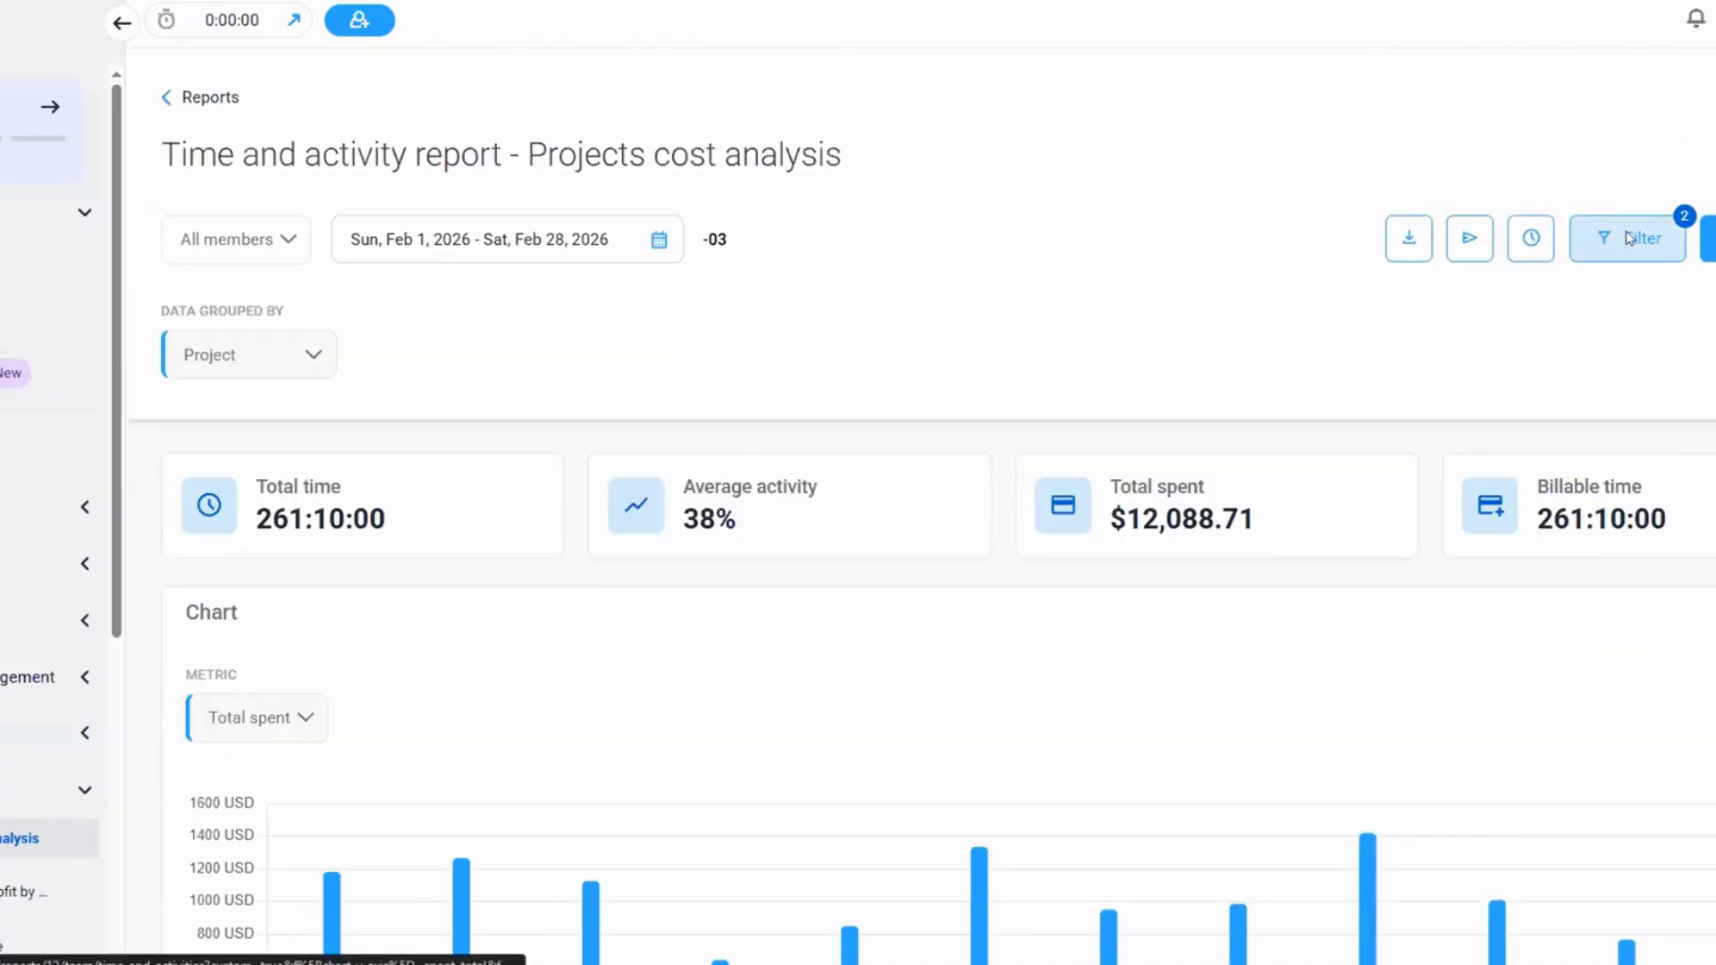
pyautogui.click(1627, 238)
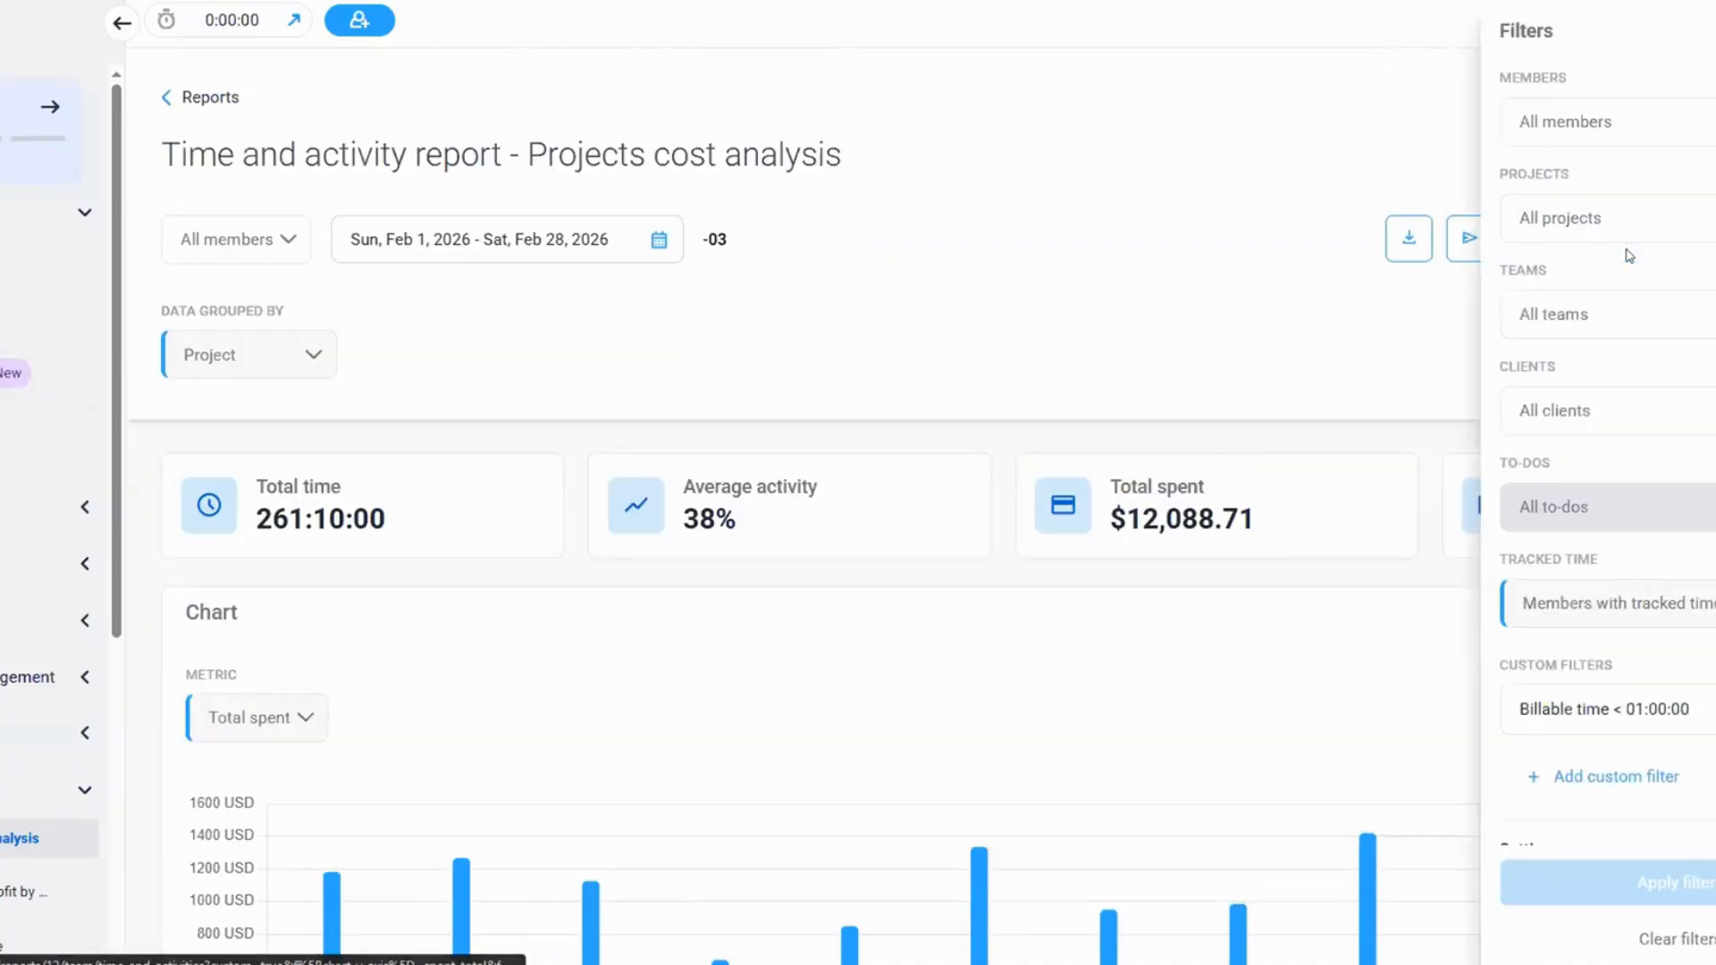
pyautogui.click(1650, 720)
pyautogui.scroll(-3, 1654, 719)
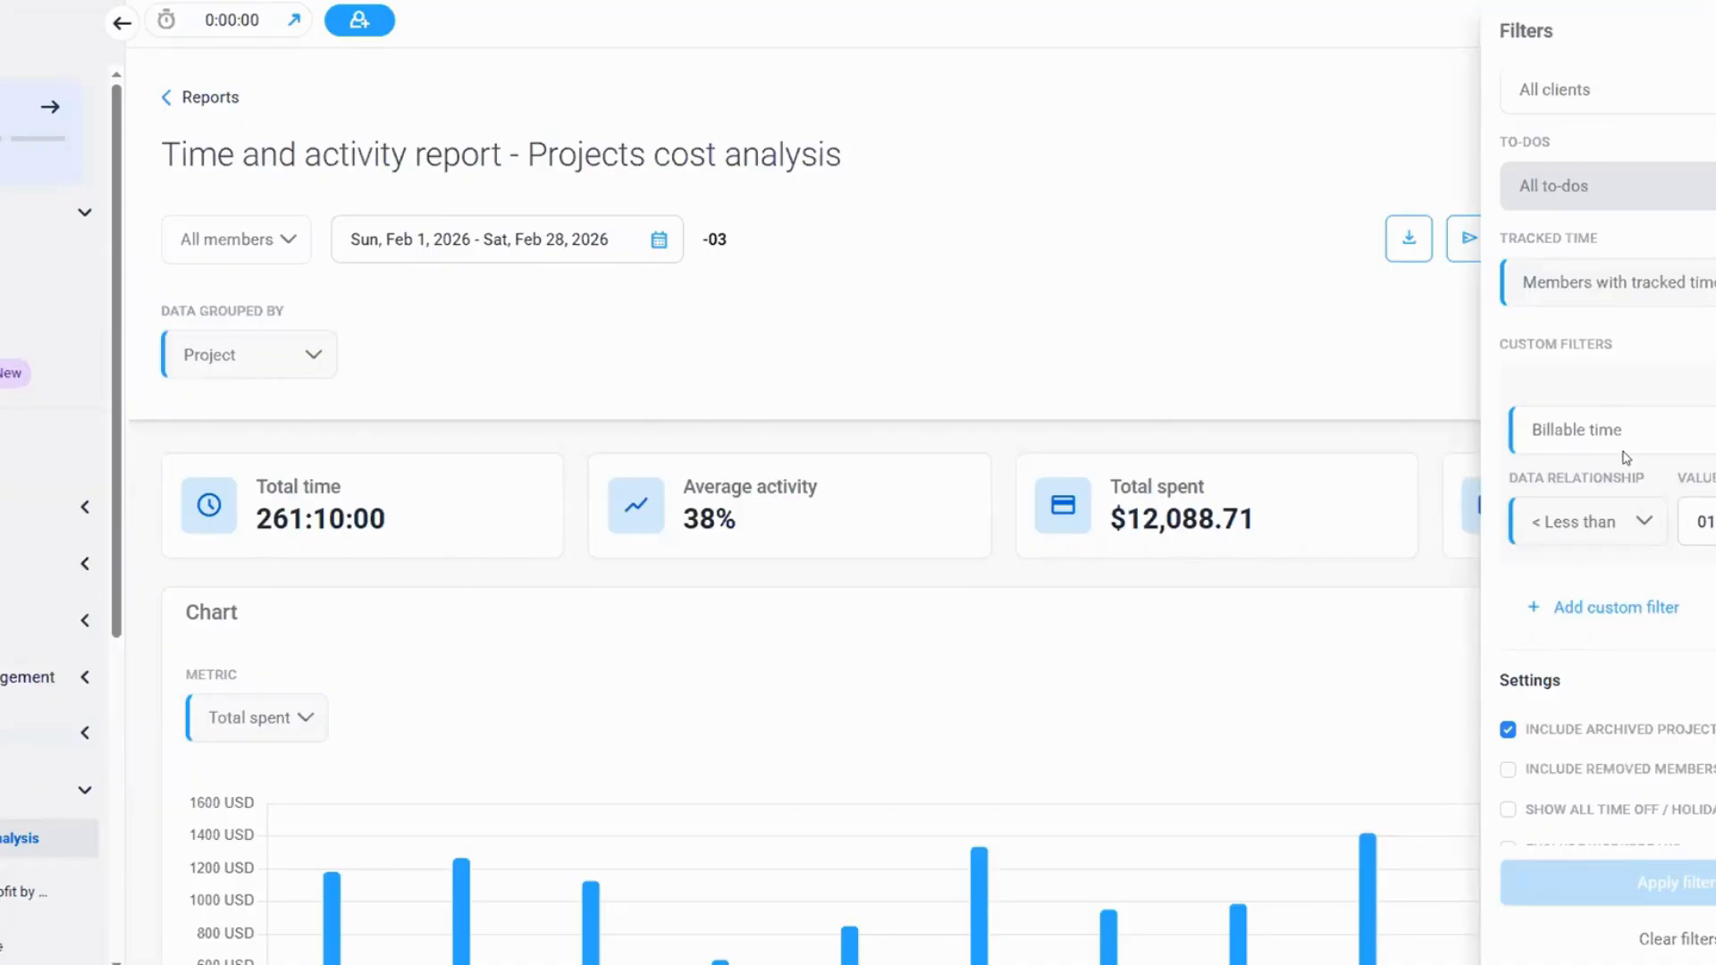
pyautogui.click(770, 315)
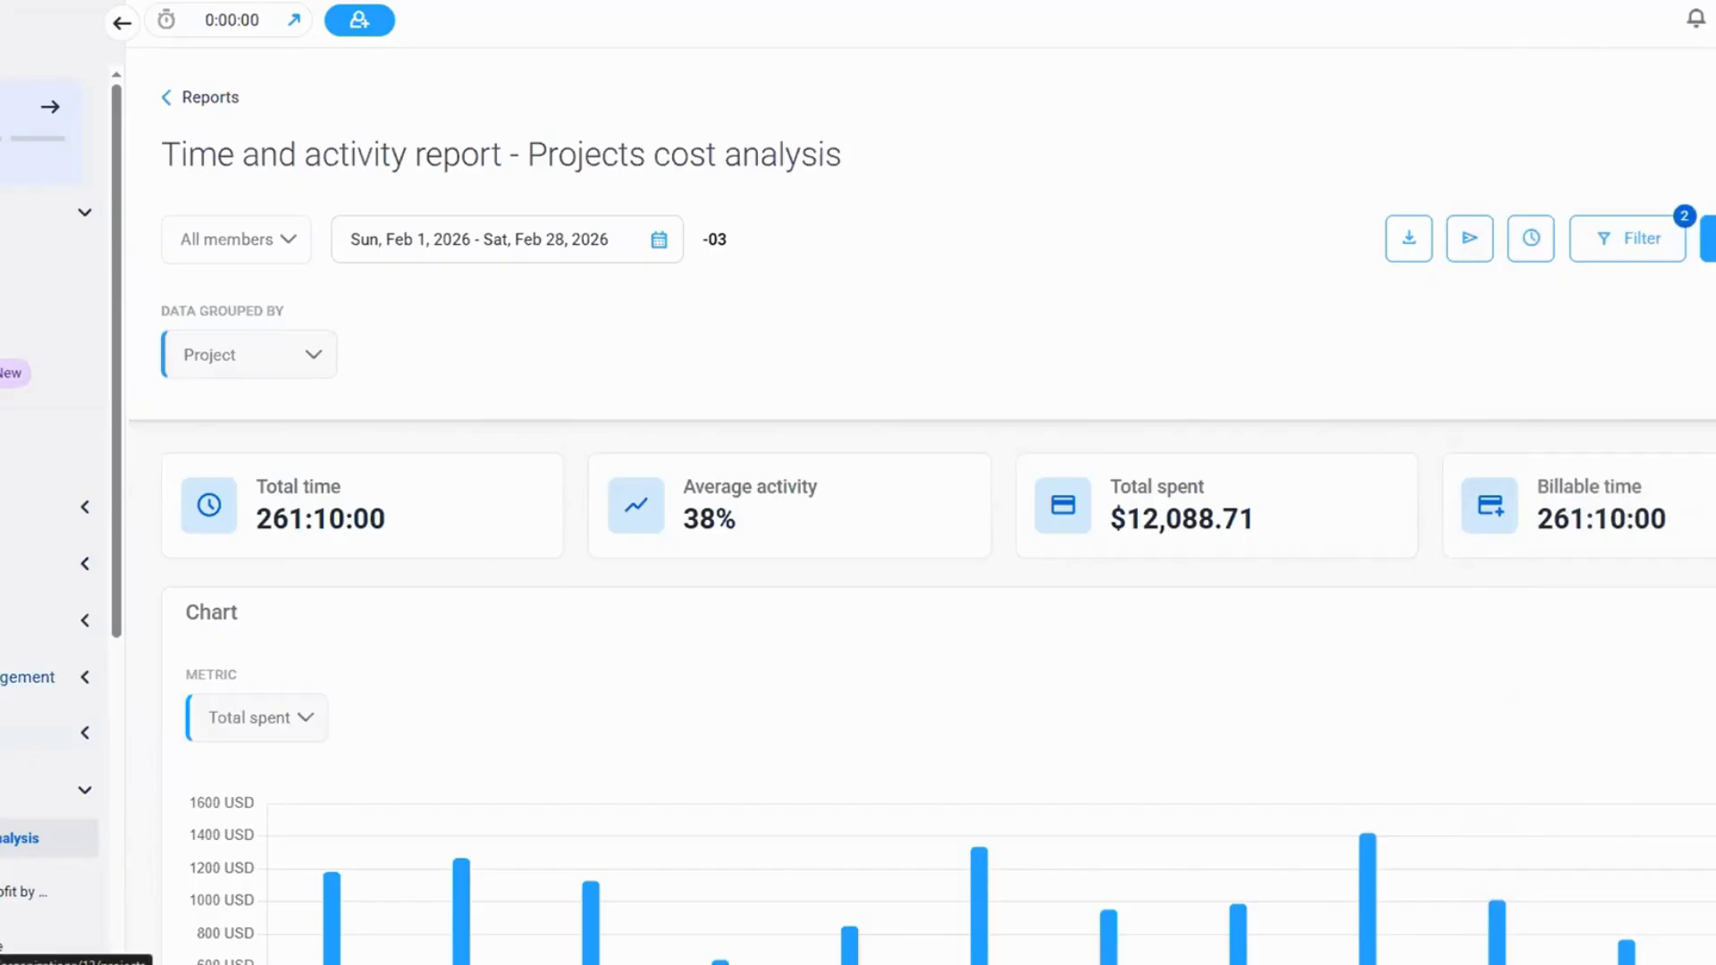